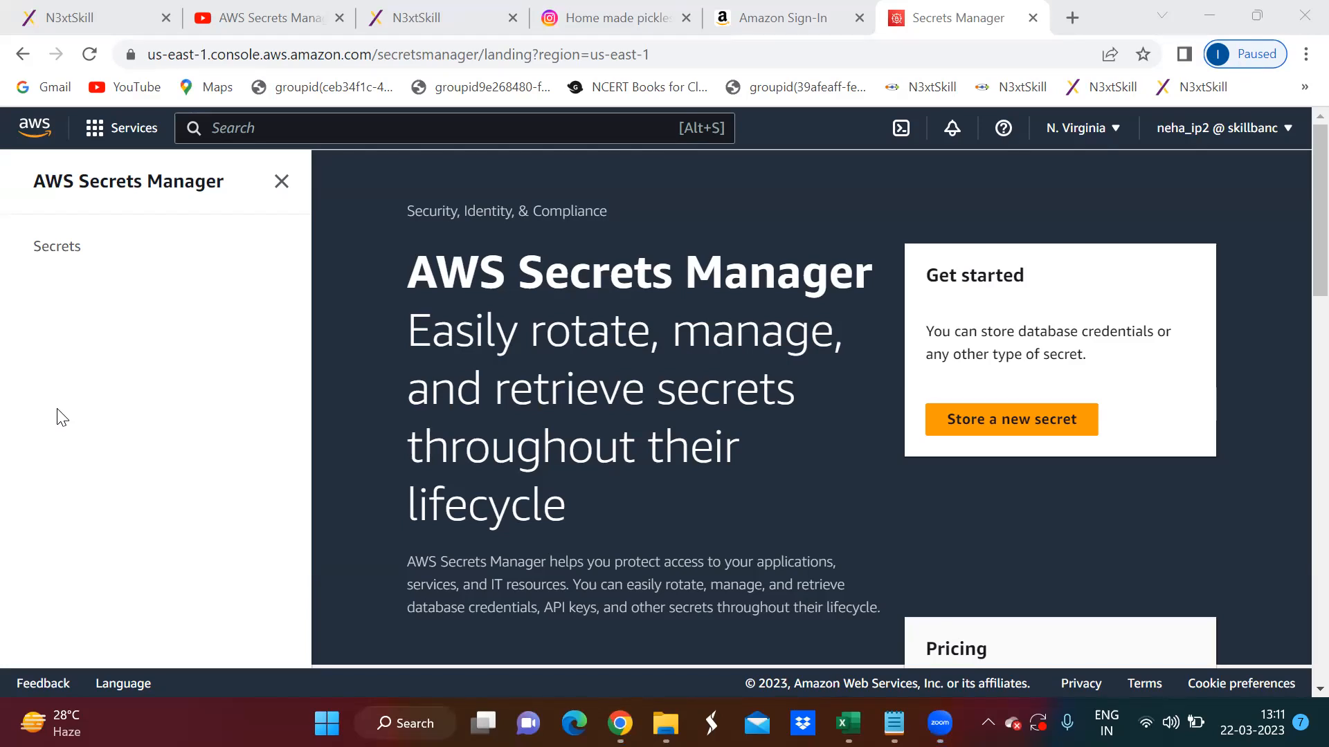
- Open the details of the stored secret skillbanc/TaskApp/DevDB from the list of secrets
click(55, 248)
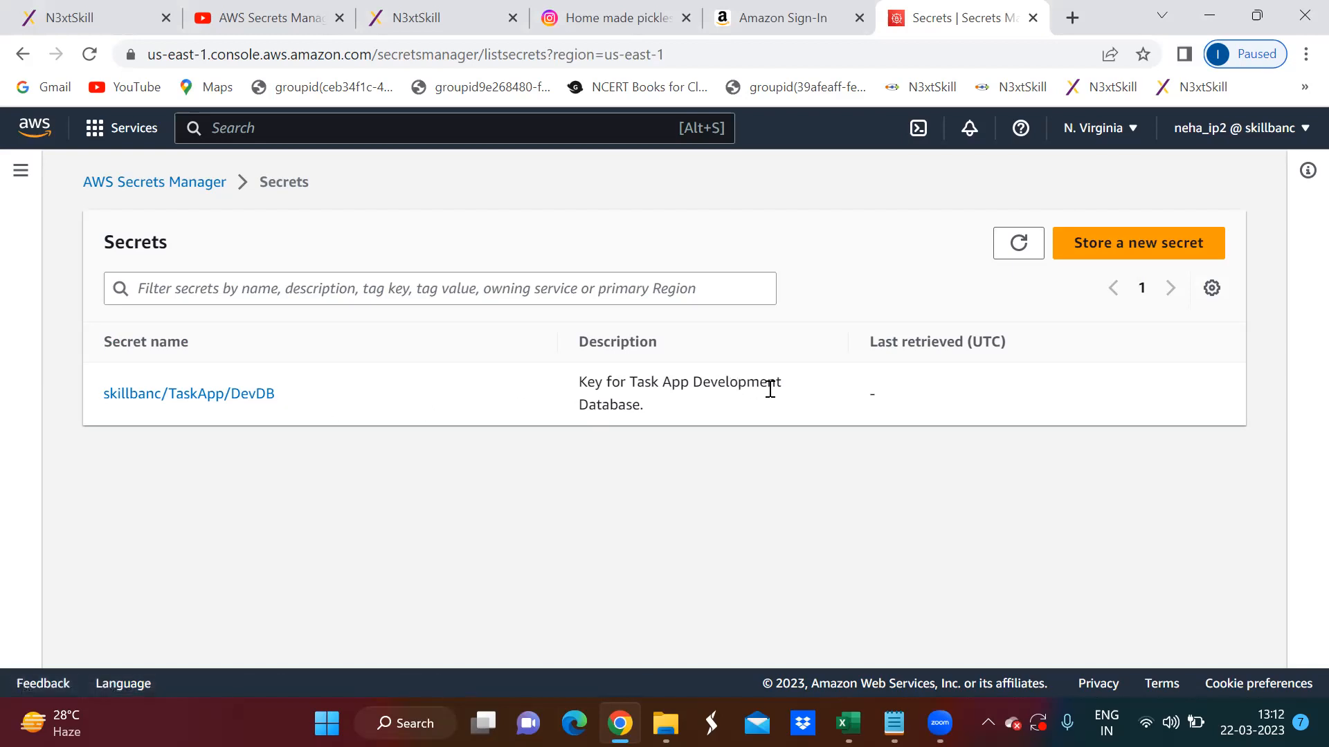
drag(649, 408, 551, 386)
click(502, 412)
click(228, 405)
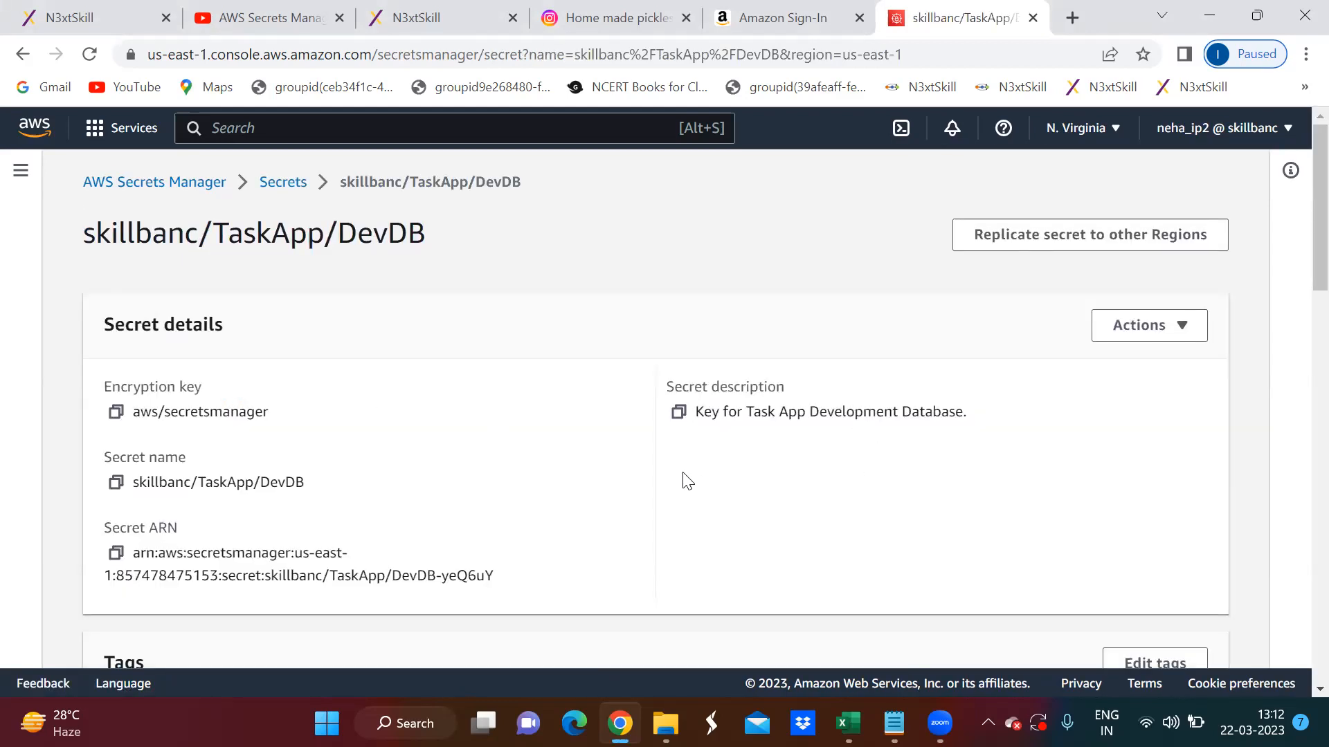
- Examine the secret's details, including its encryption key, and review the actions available for it
scroll(688, 481, down, 2)
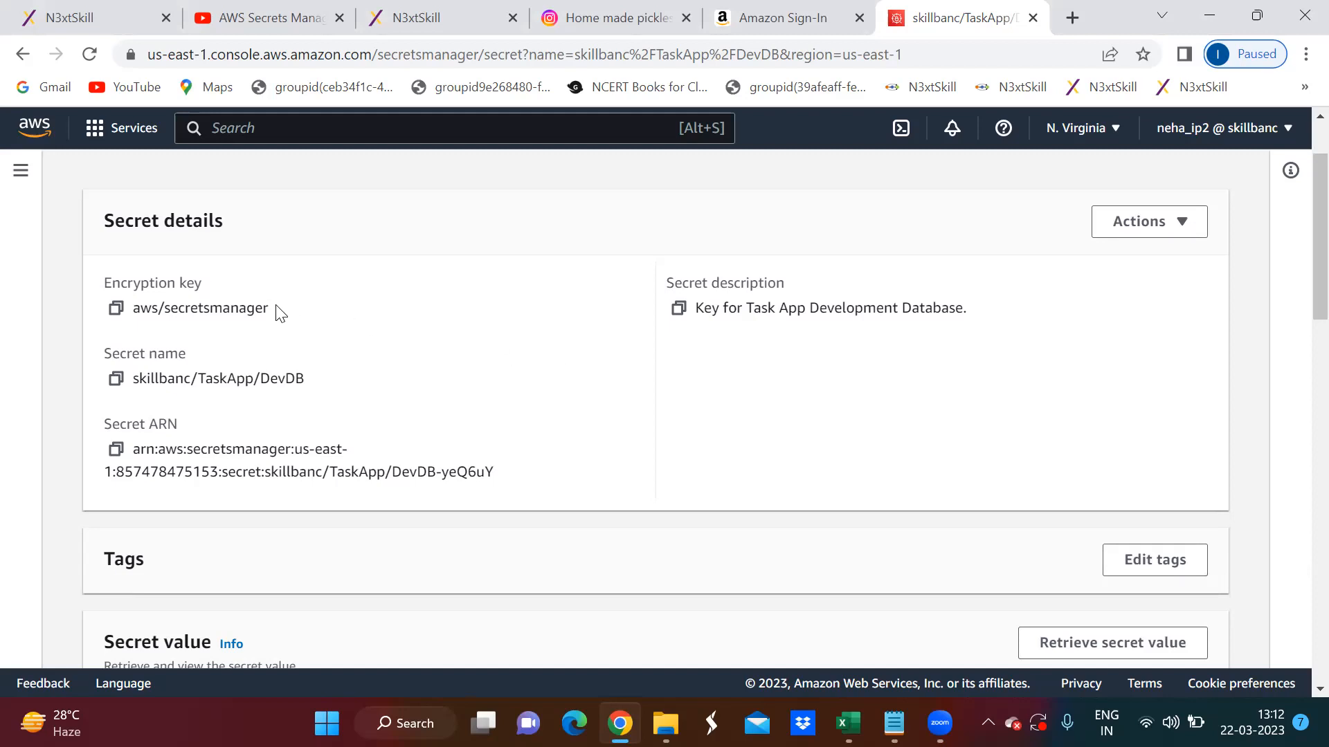
drag(276, 305, 101, 327)
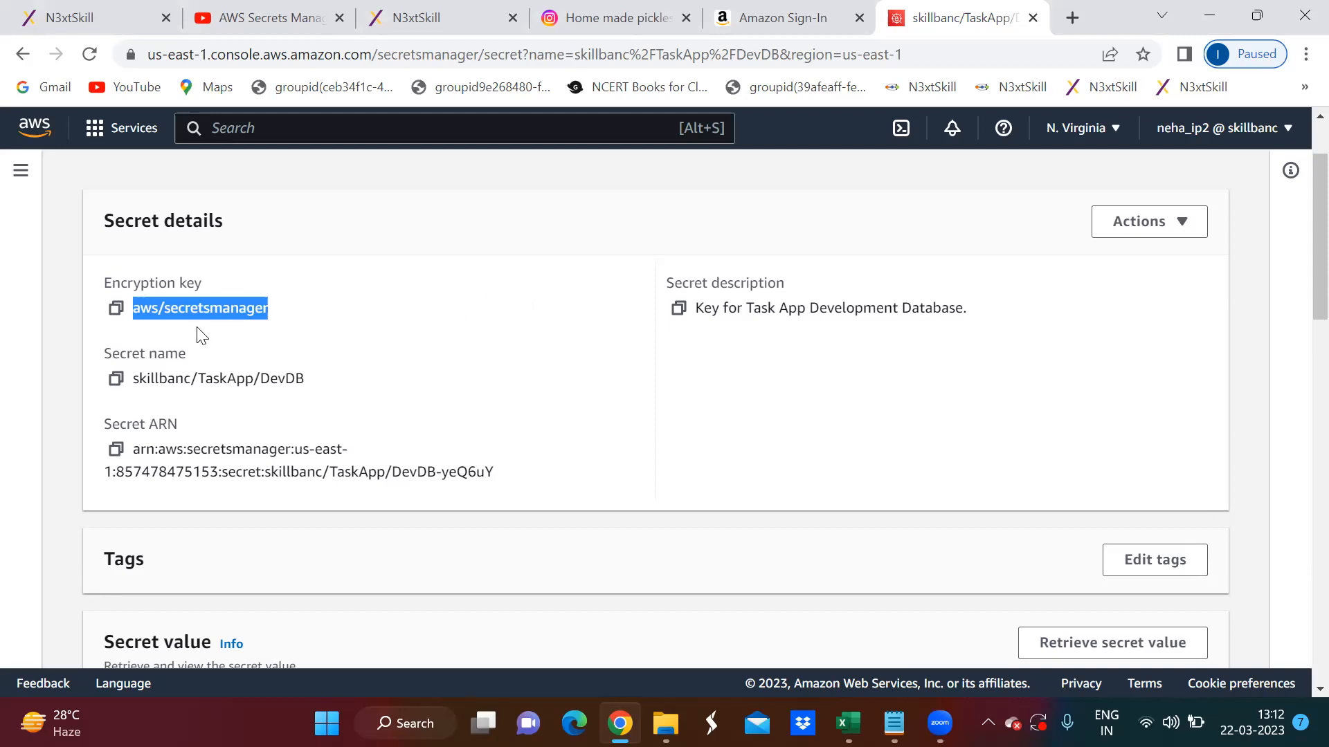
click(457, 310)
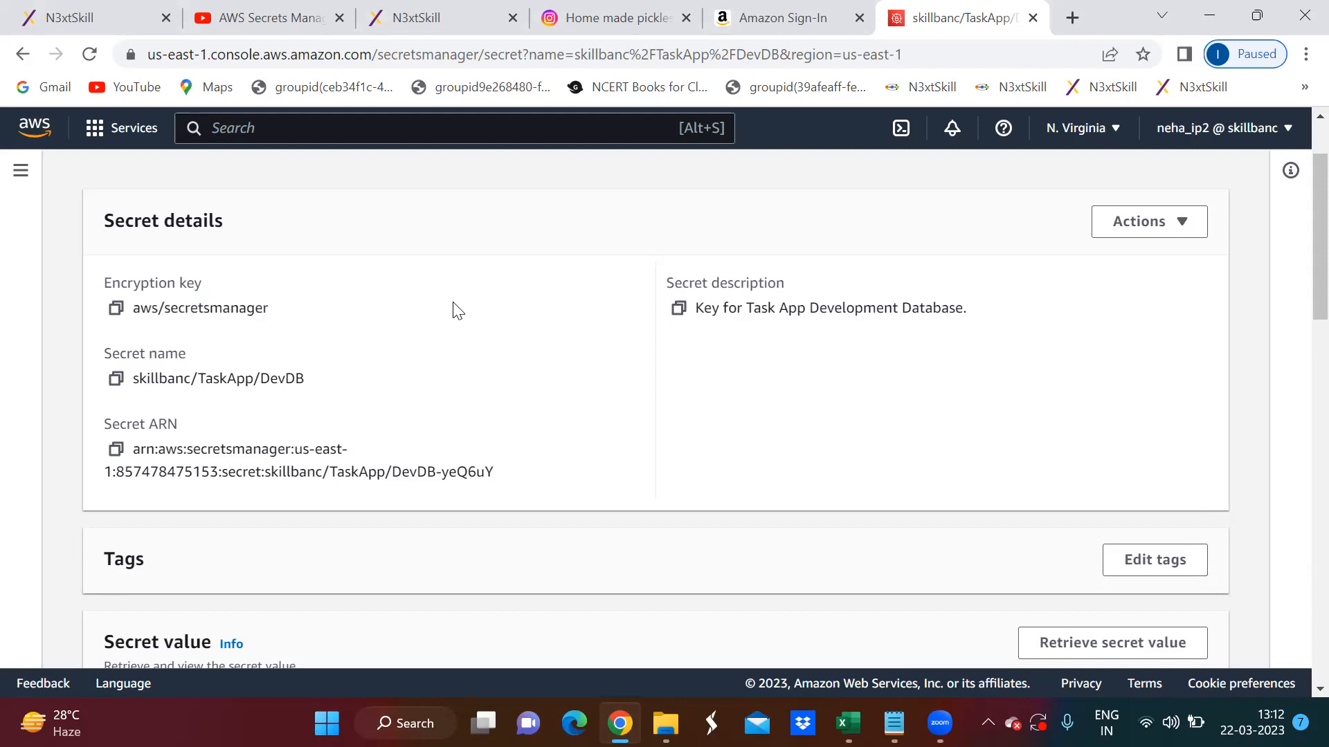
click(1132, 228)
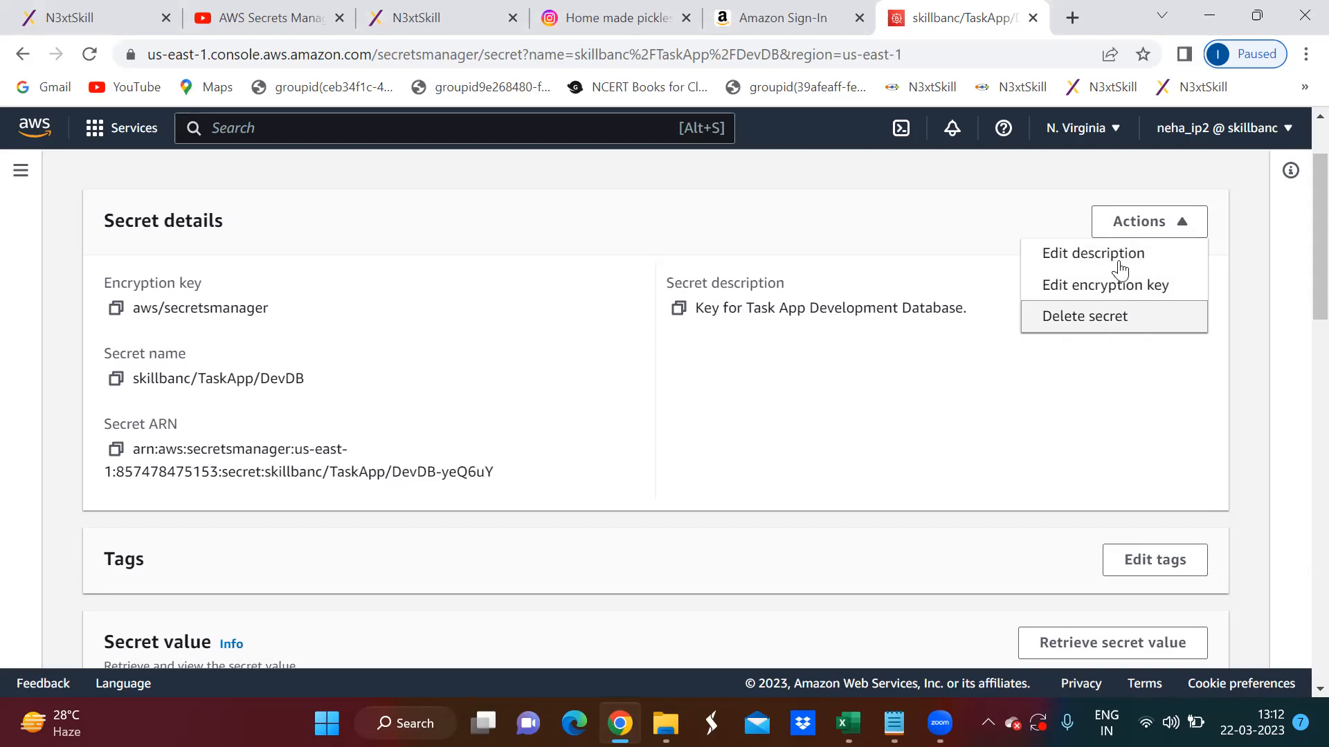
click(1177, 227)
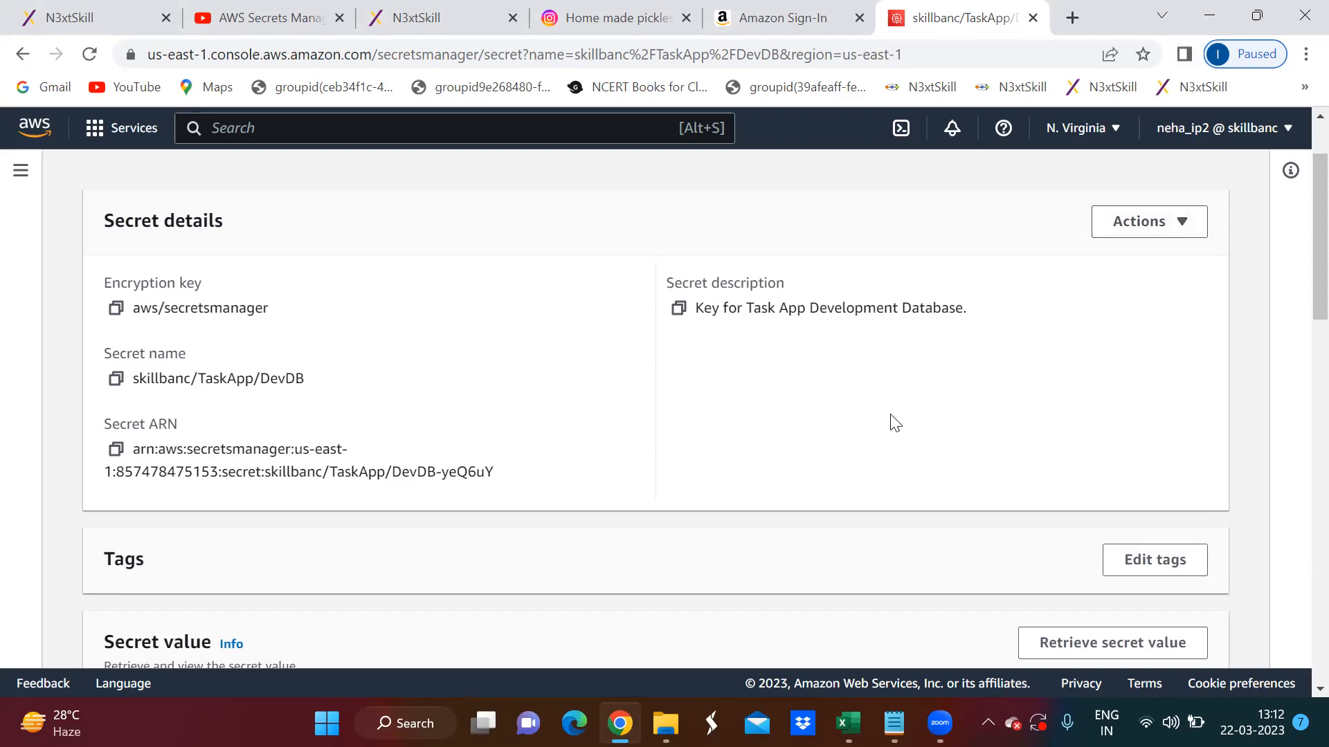
scroll(145, 208, up, 2)
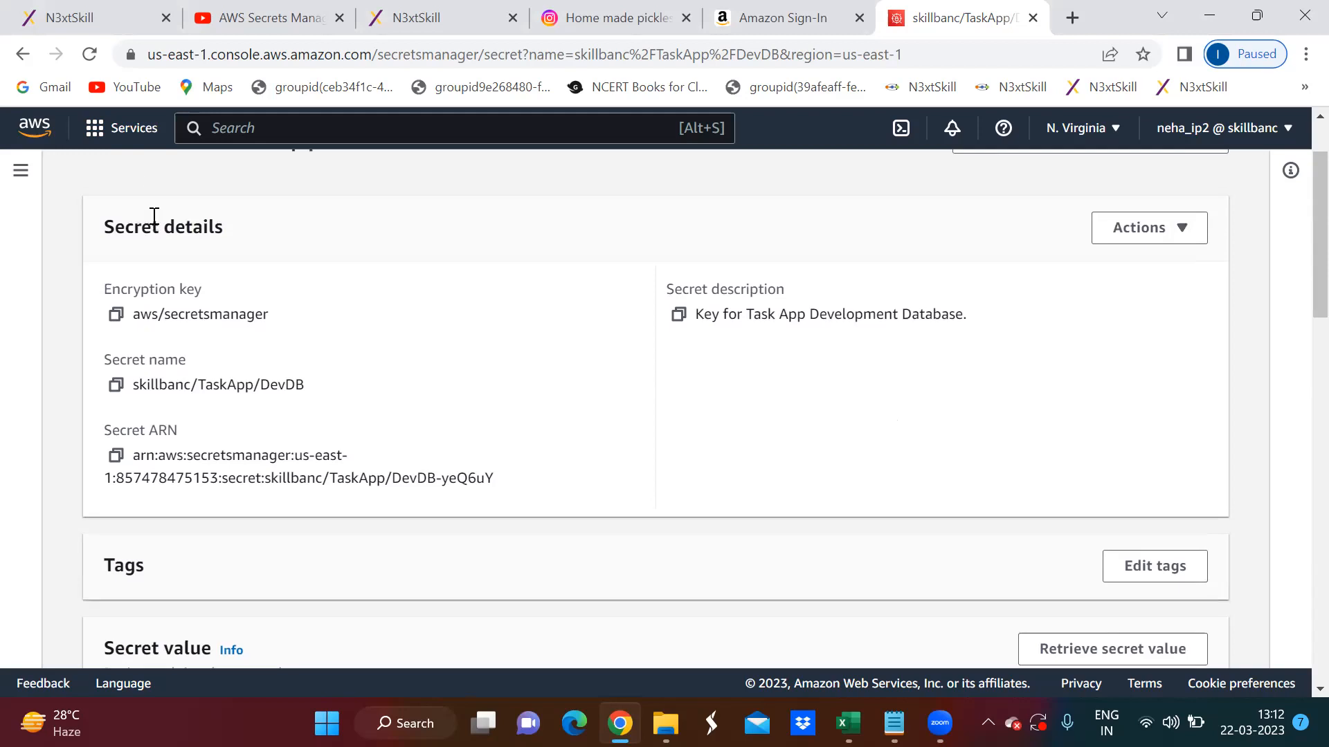
- Return to the Secrets Manager landing page and start storing a new secret
click(264, 186)
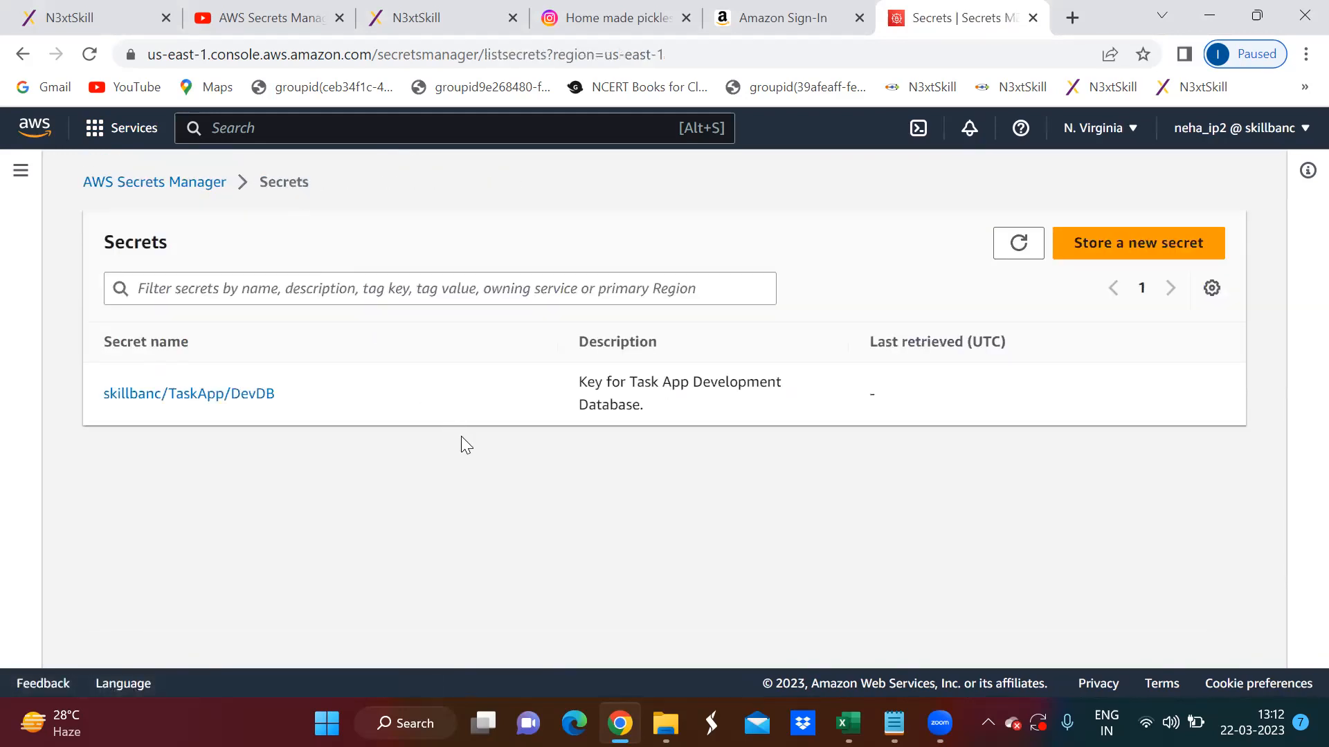
click(209, 186)
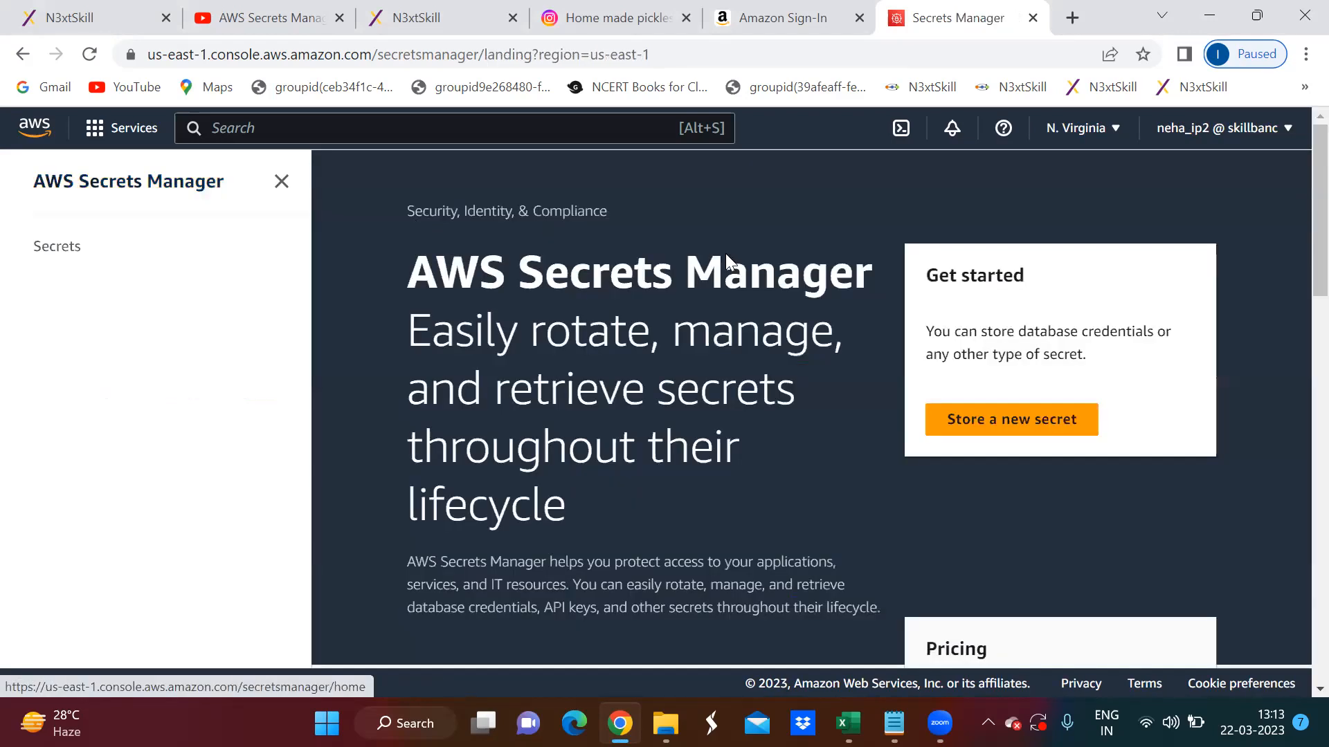
click(1001, 418)
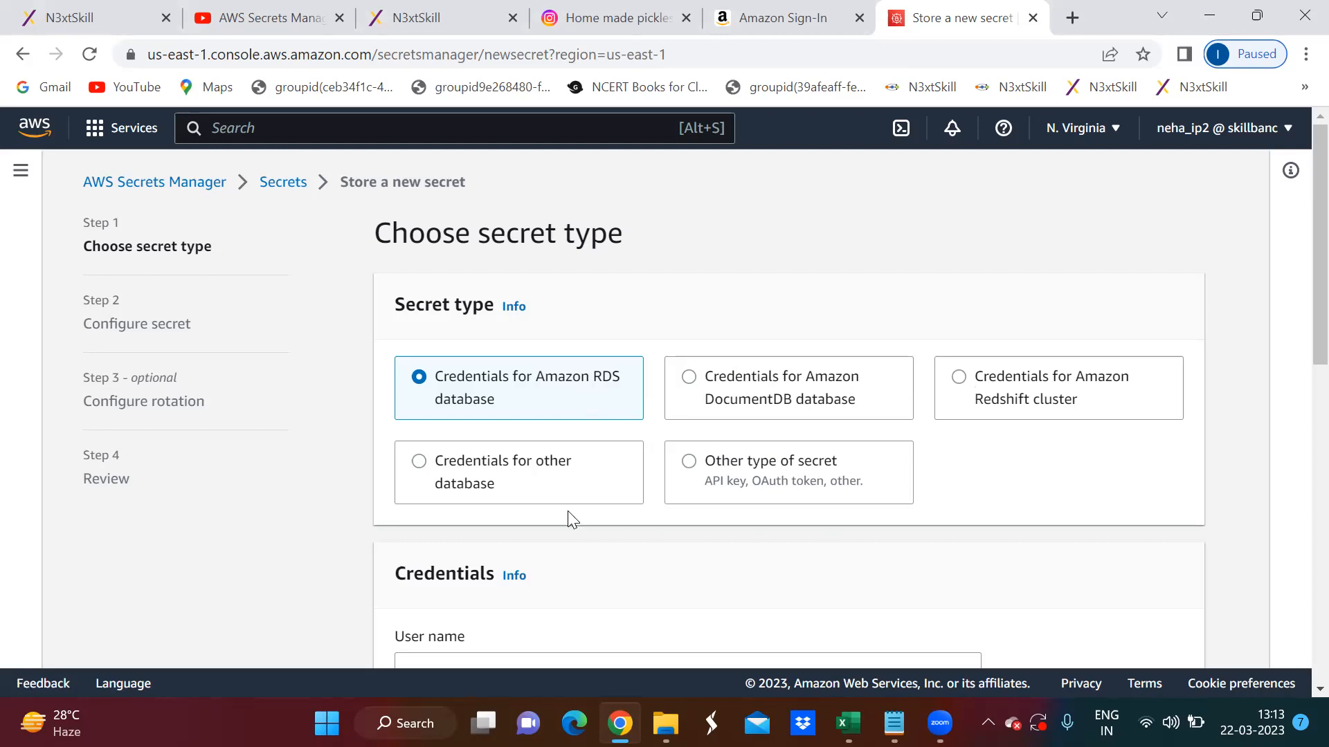
- Compare the fields required by the RDS, DocumentDB, Redshift, other database and other secret types
click(688, 464)
scroll(1135, 381, down, 2)
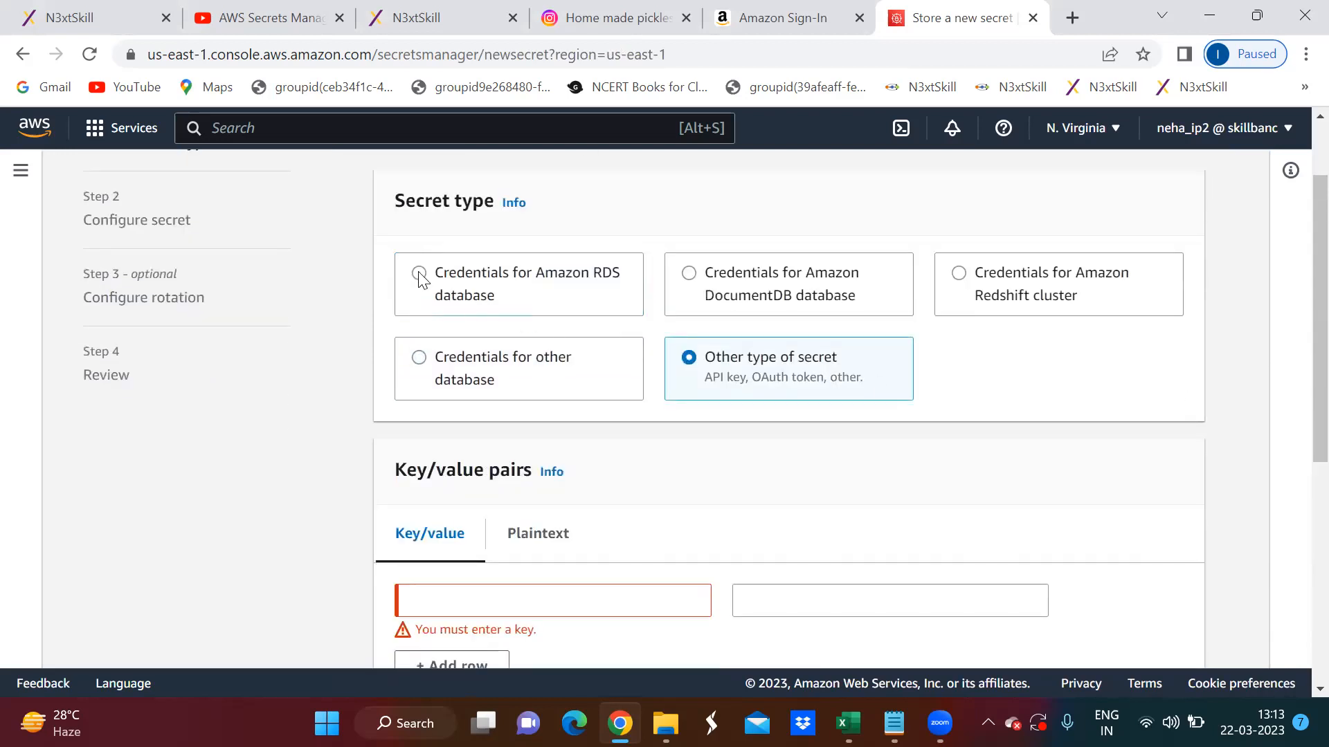
click(420, 277)
click(695, 277)
click(959, 275)
click(473, 354)
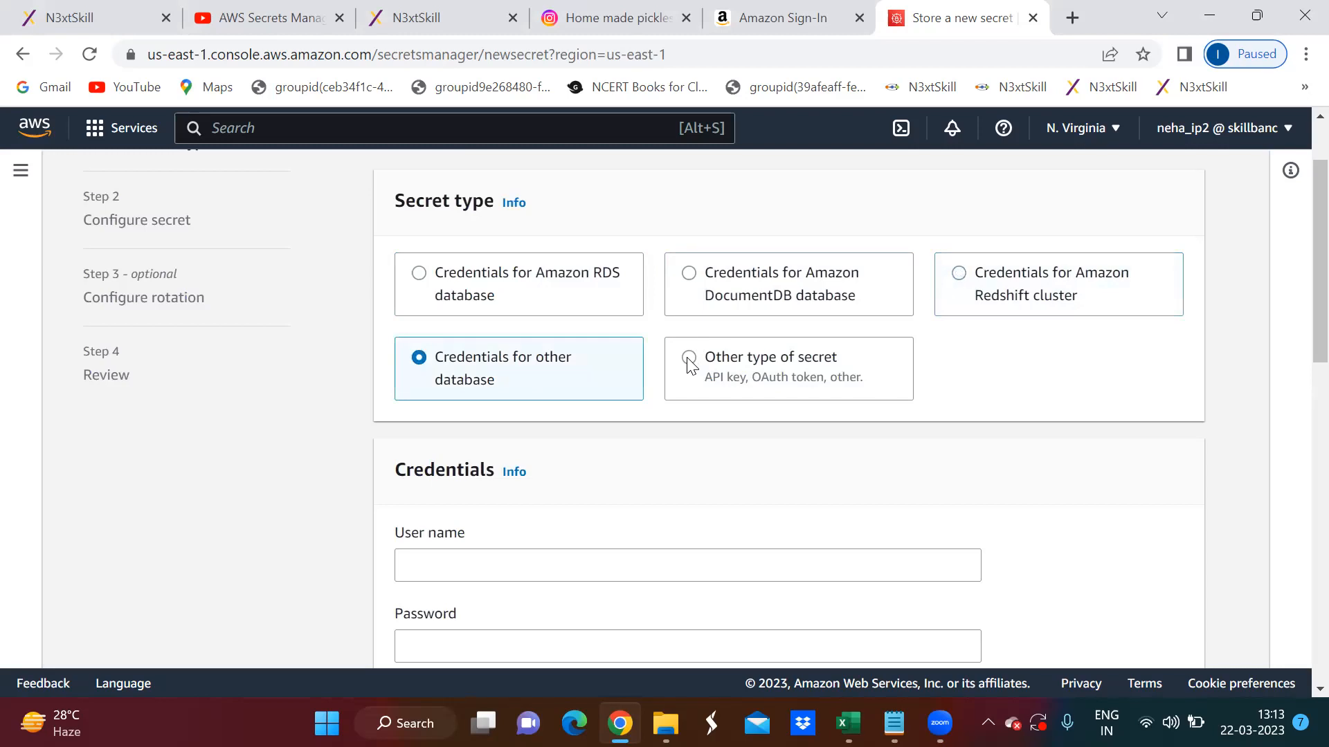
click(690, 359)
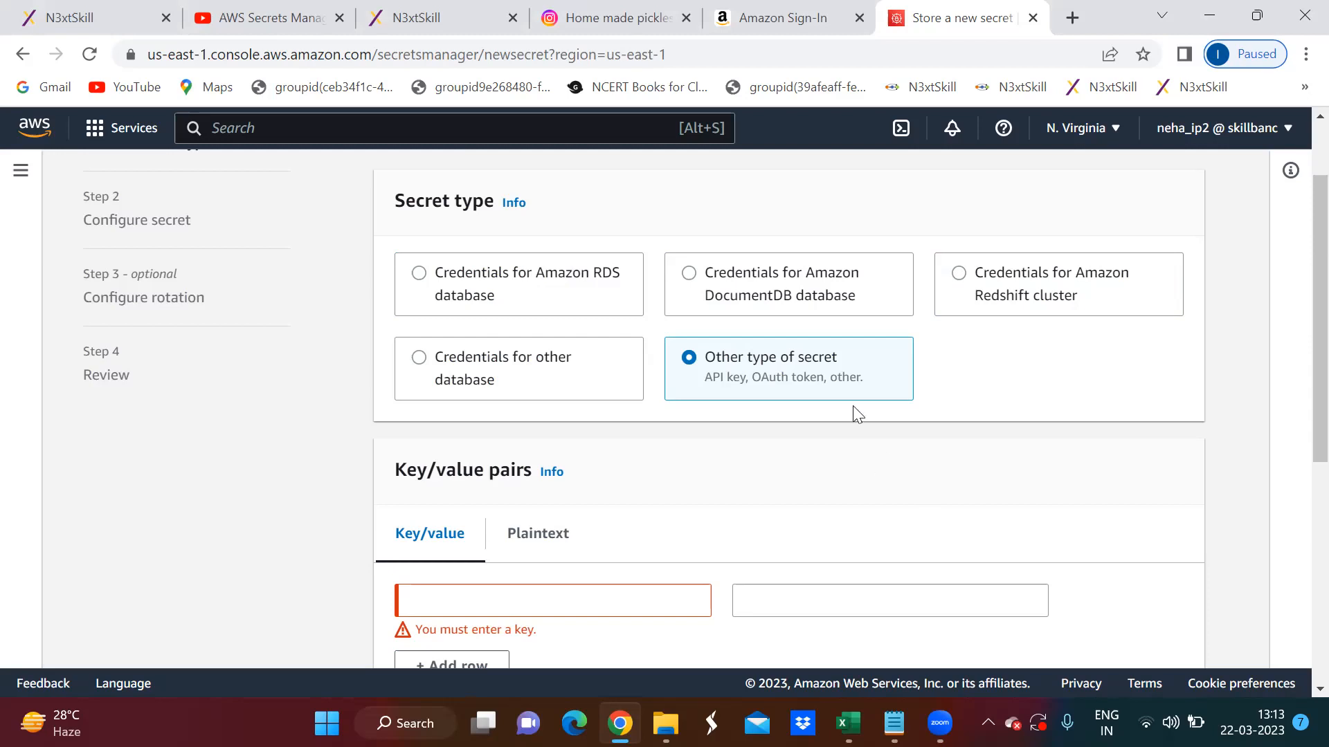
- Try the Amazon RDS database credentials type with user name user1, fill in the password, and review the encryption key and database sections
click(462, 273)
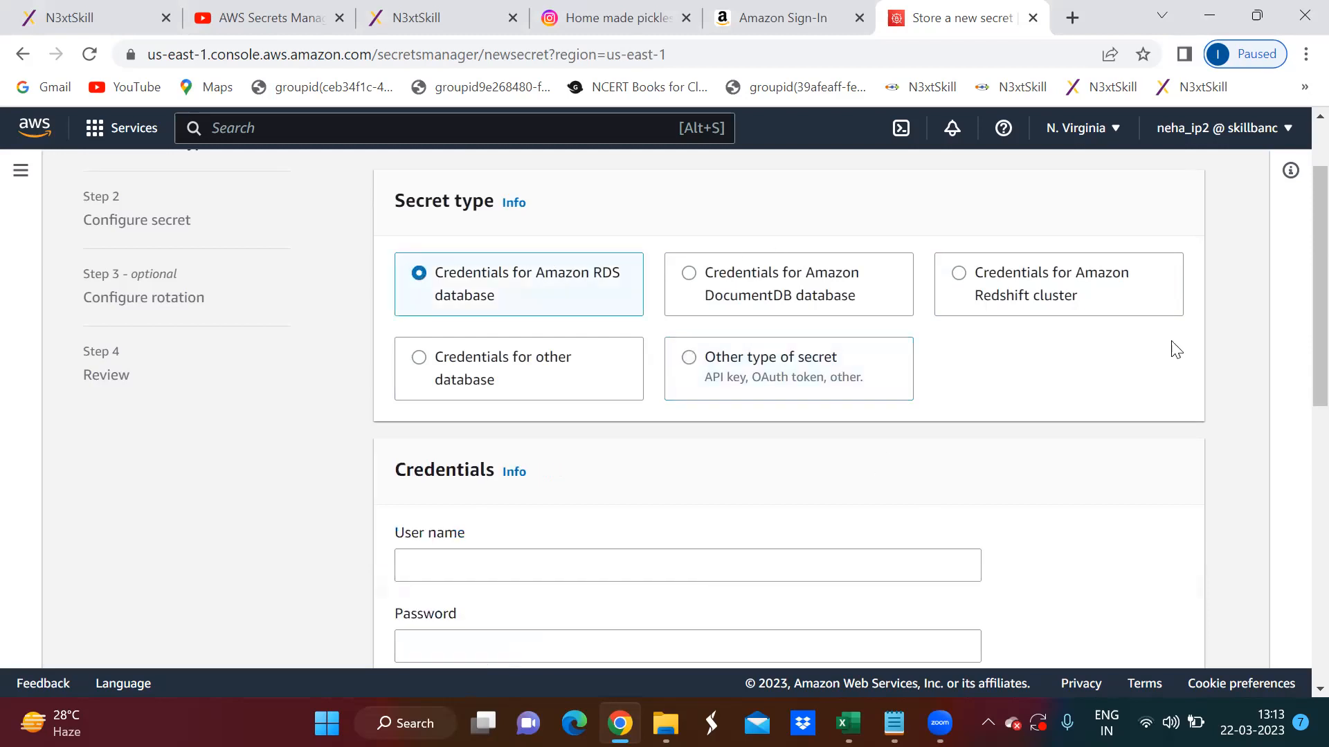
scroll(1059, 415, down, 3)
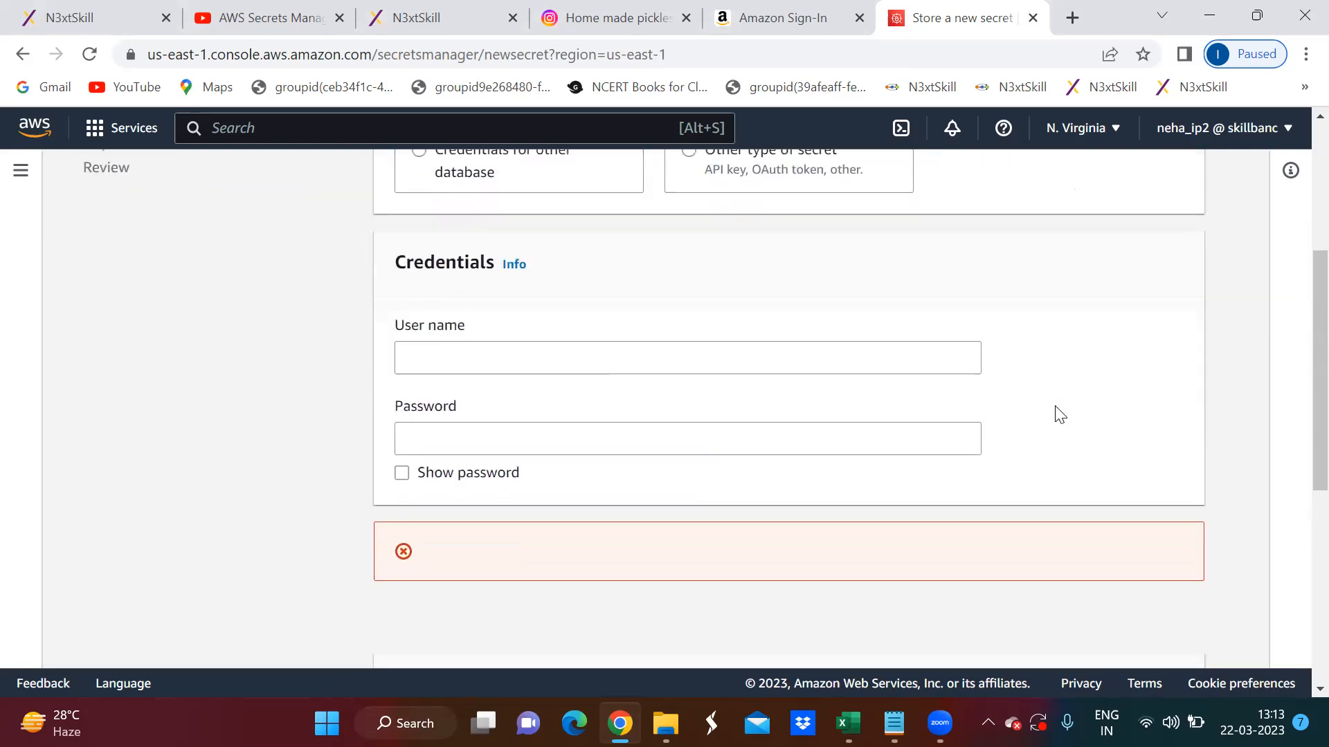
click(495, 360)
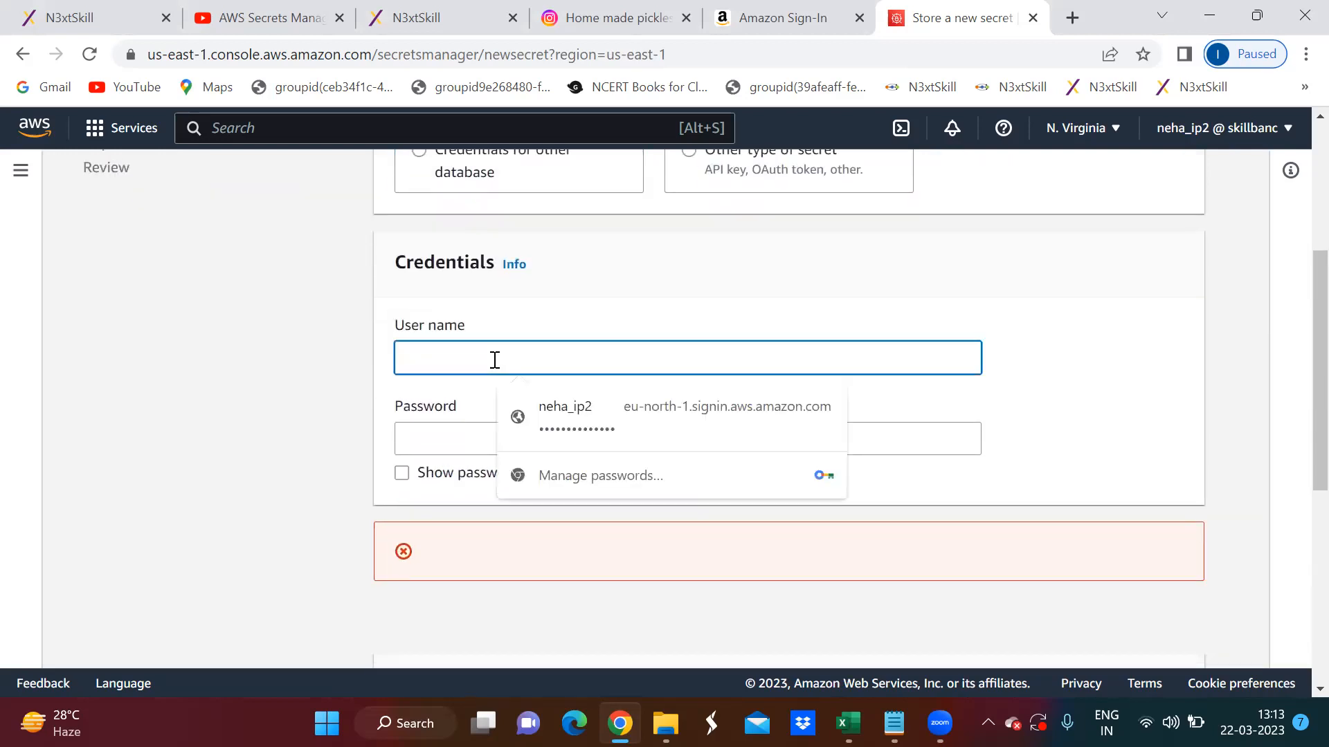
text(user1)
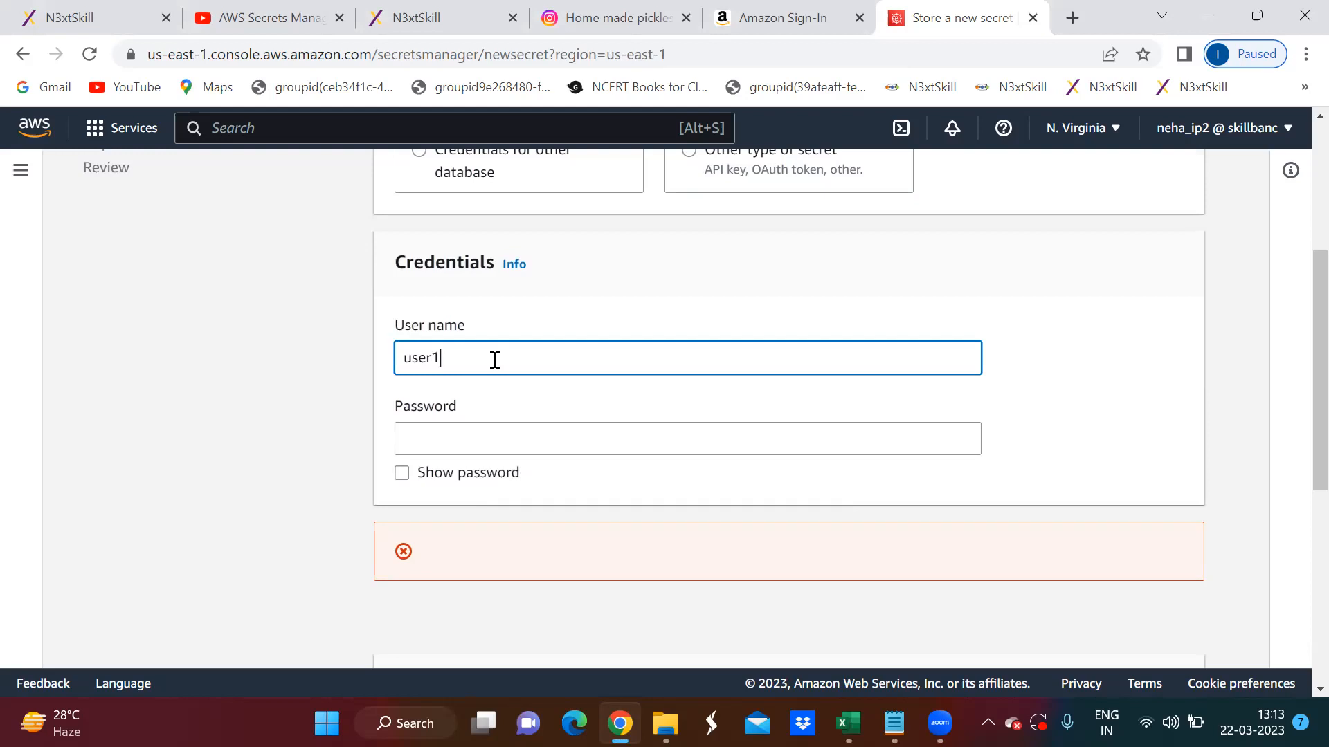
click(501, 434)
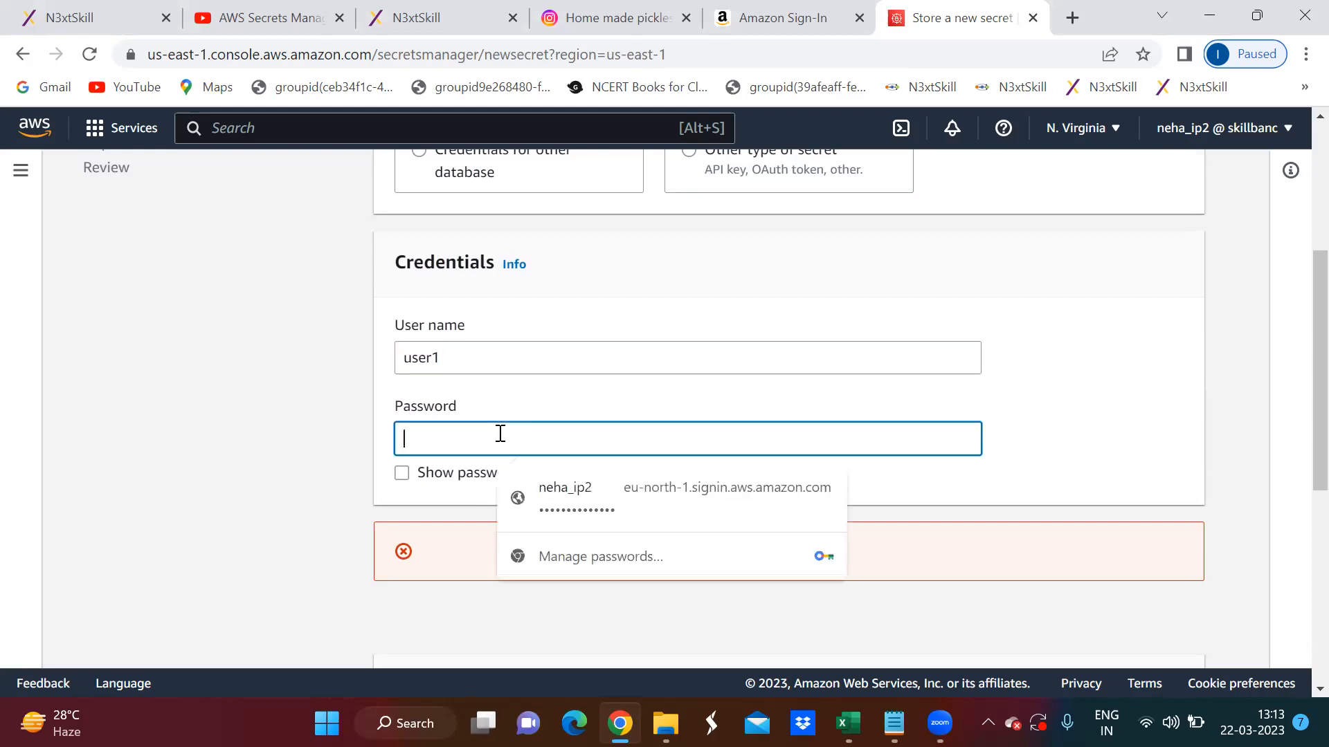
text(•••)
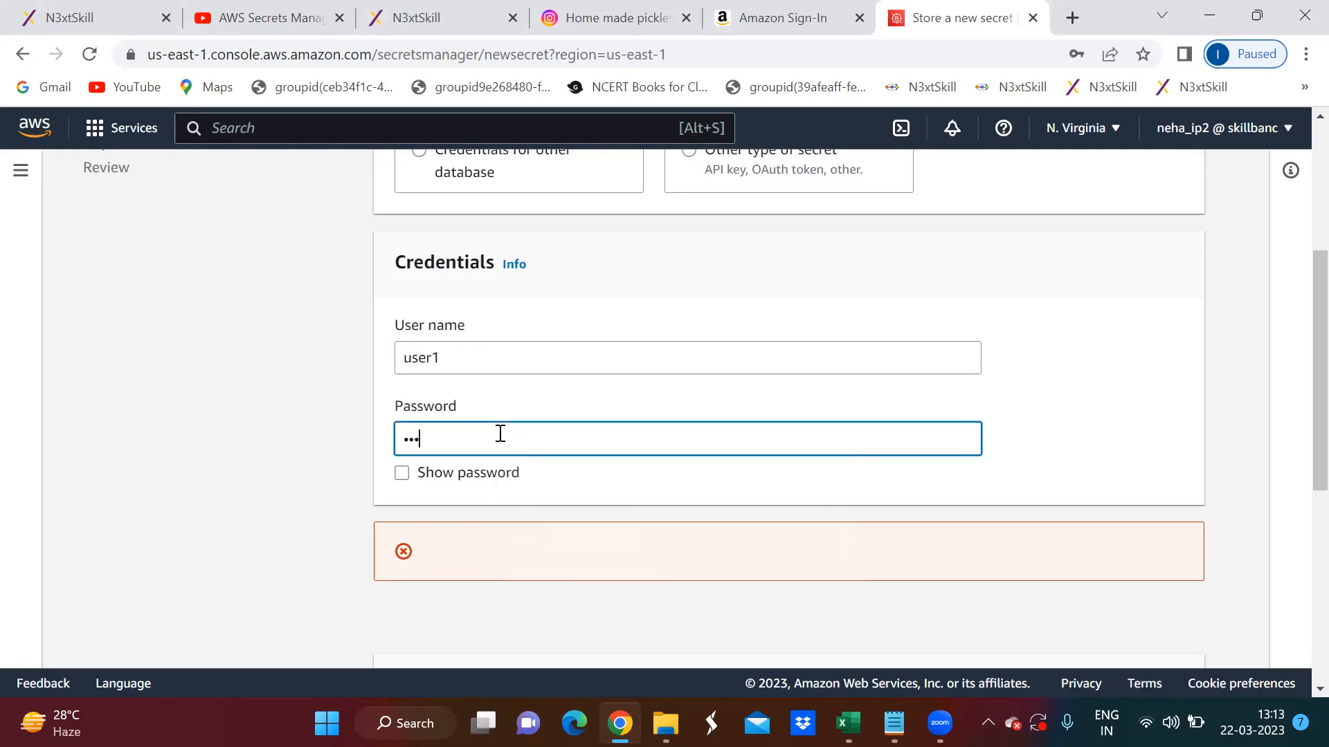
scroll(1014, 367, down, 1)
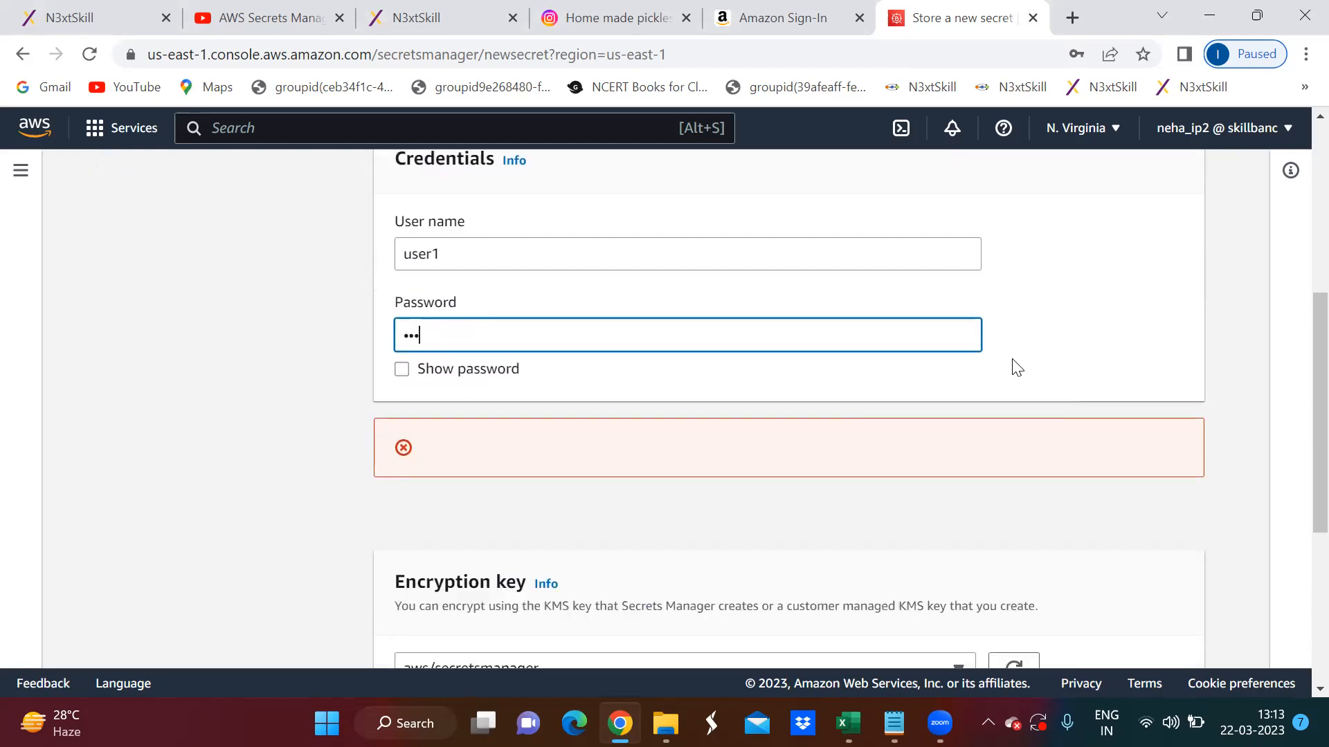
scroll(1014, 367, down, 3)
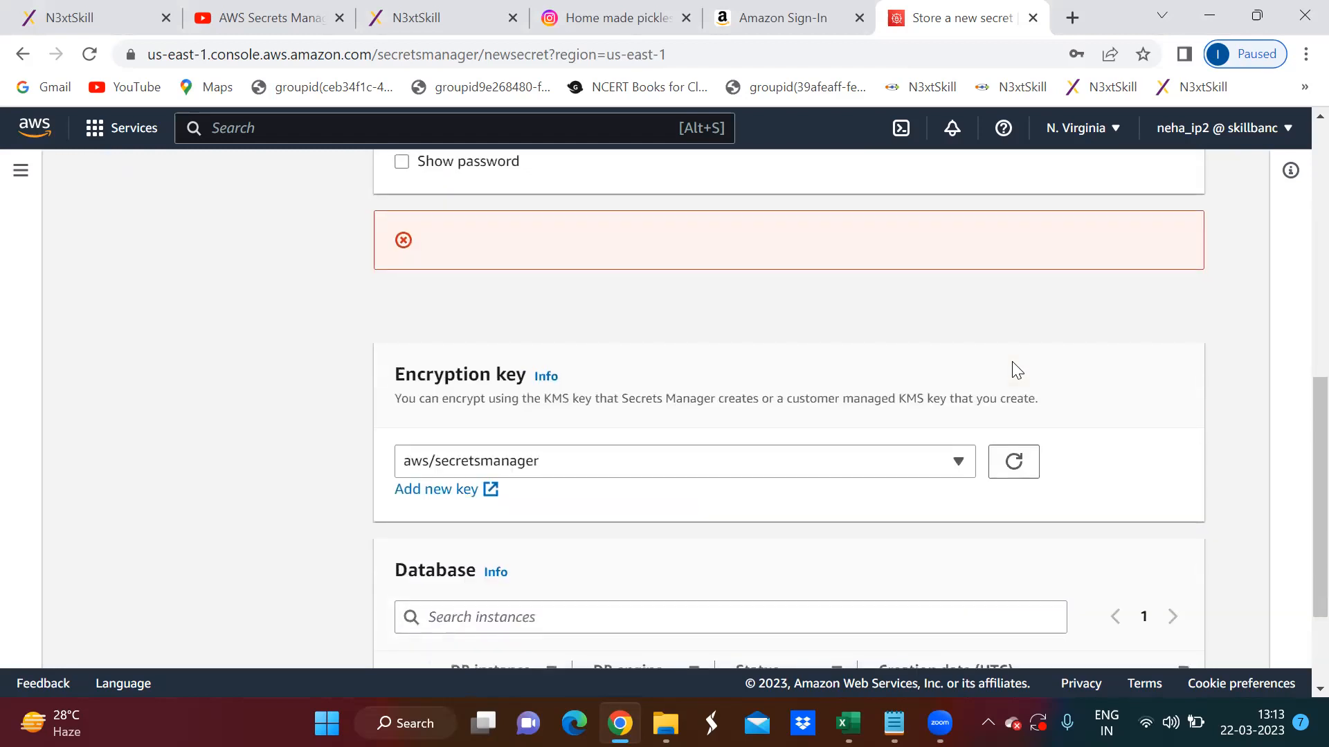
scroll(1012, 363, down, 1)
scroll(1011, 363, down, 1)
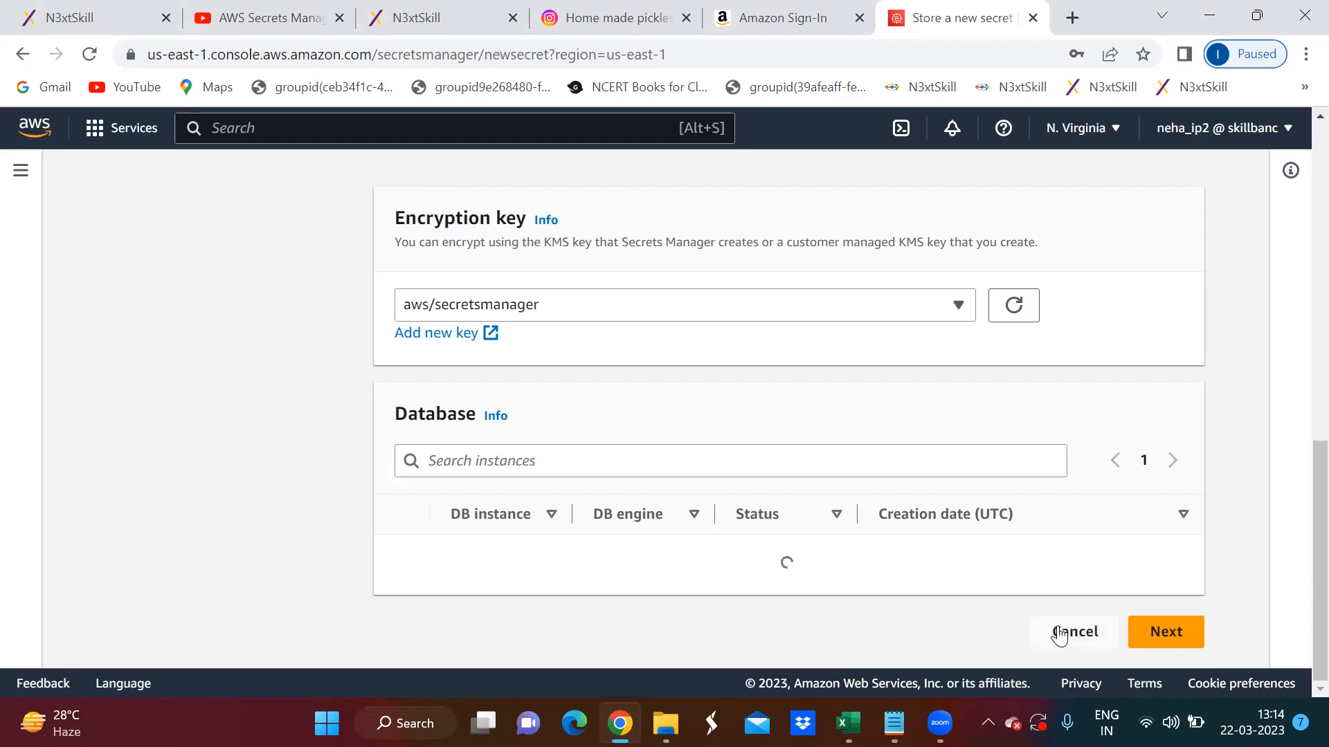
- Set the secret type to Other type of secret
scroll(1031, 513, up, 10)
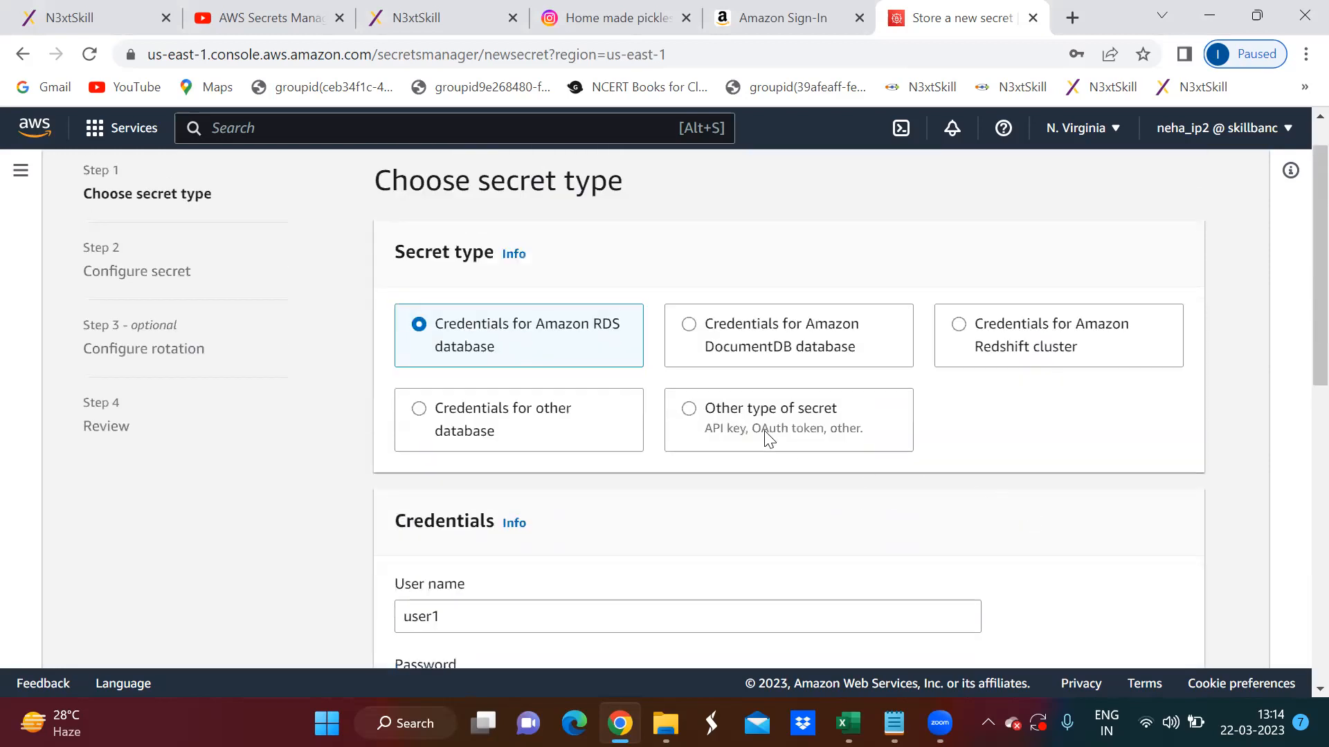
click(690, 409)
scroll(1062, 443, down, 3)
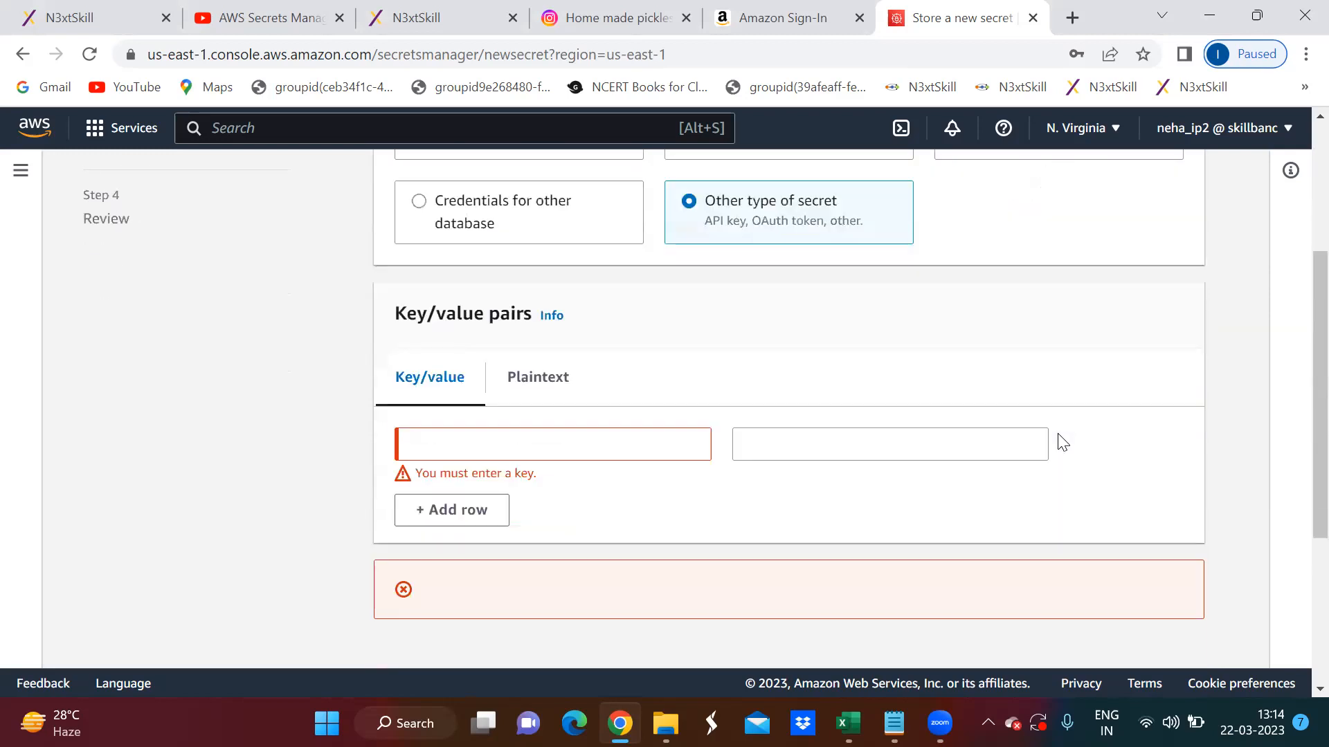
- Enter Skillbanc/CertApp/DevDB as the key of the first key/value pair
click(489, 450)
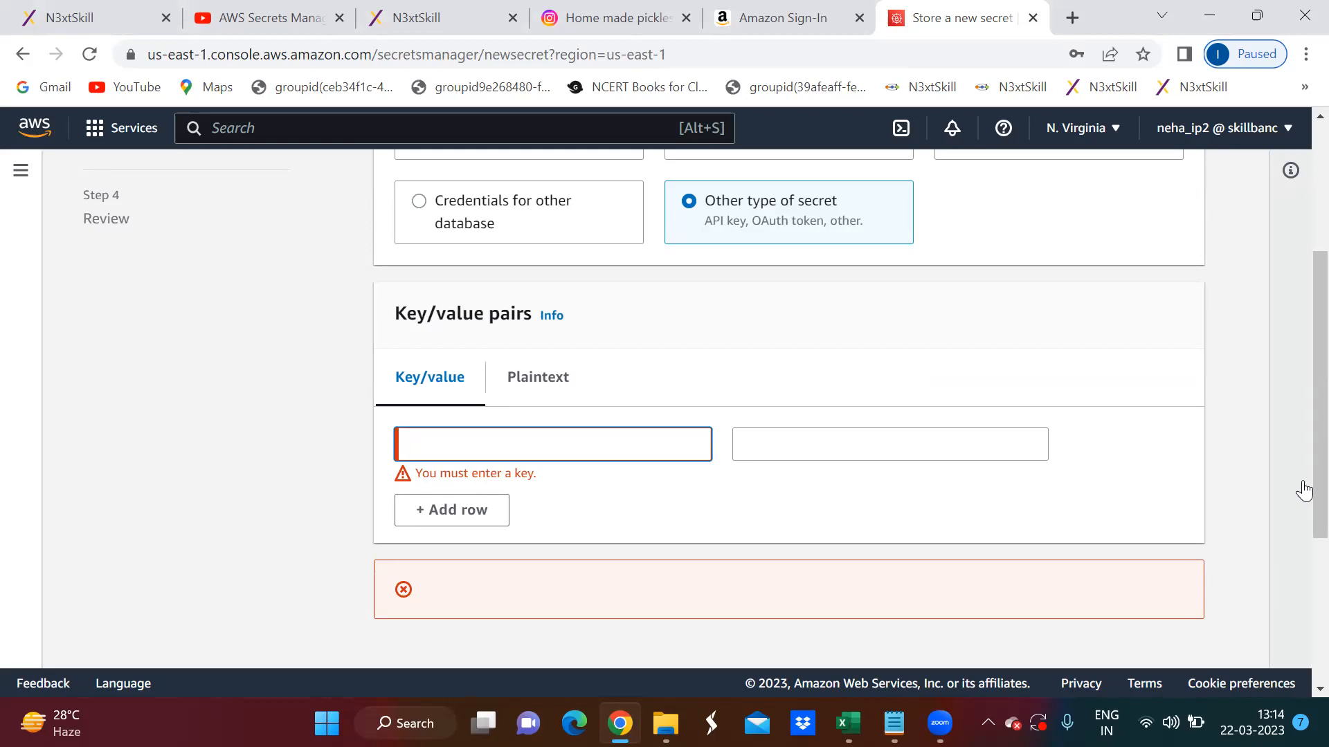
text(Skil)
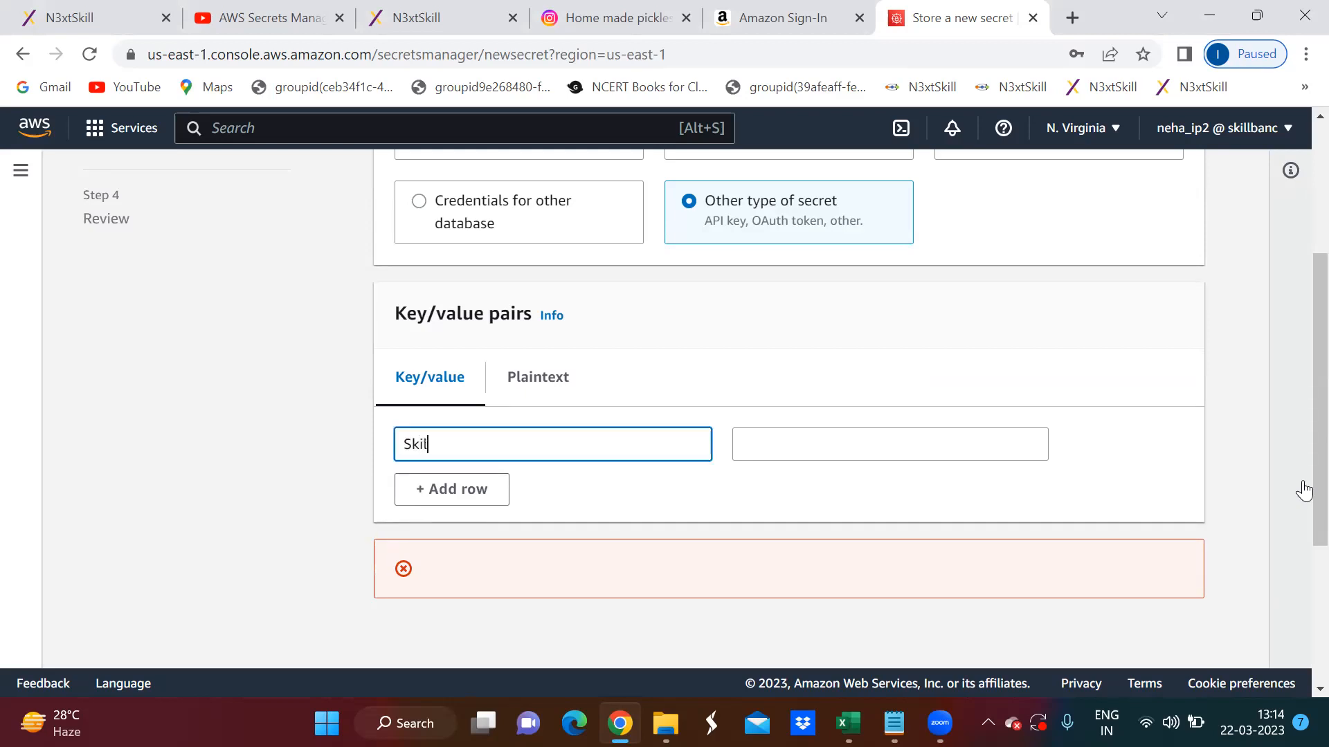
text(lbanc/CertApp)
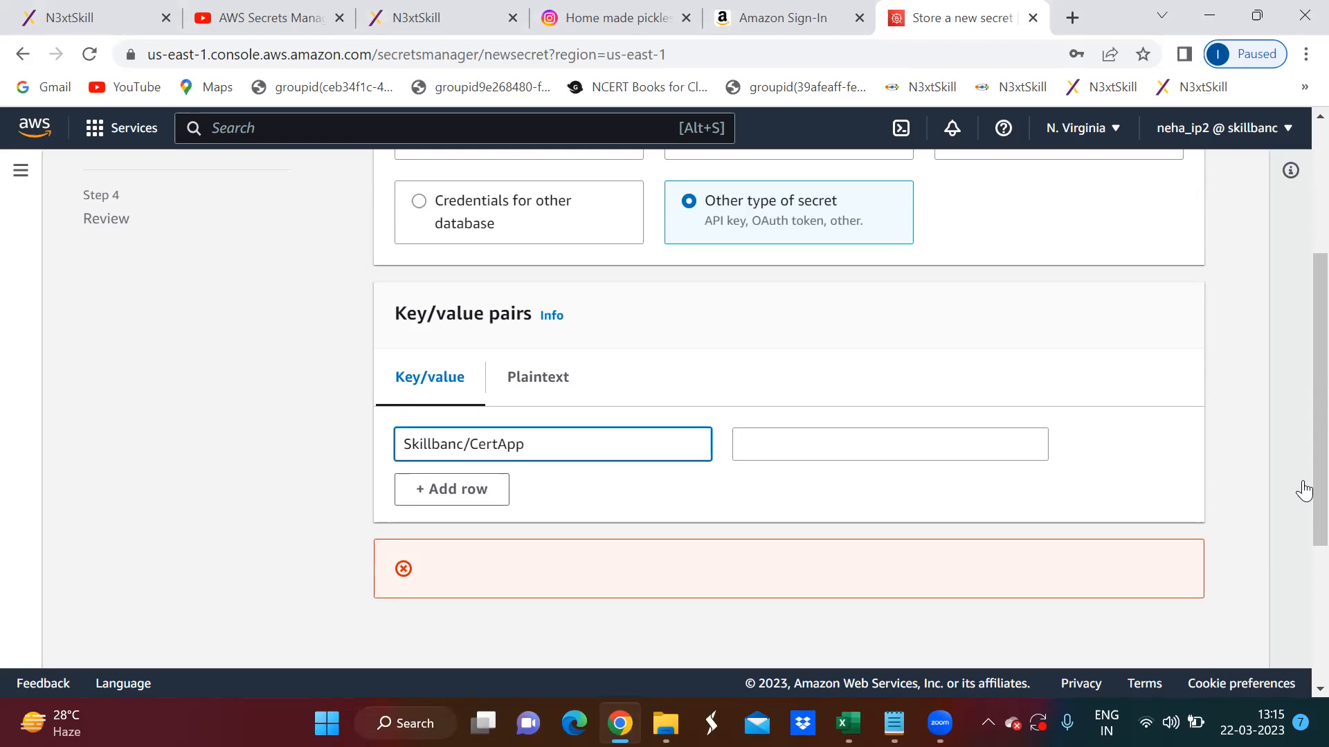
text(/DevDB)
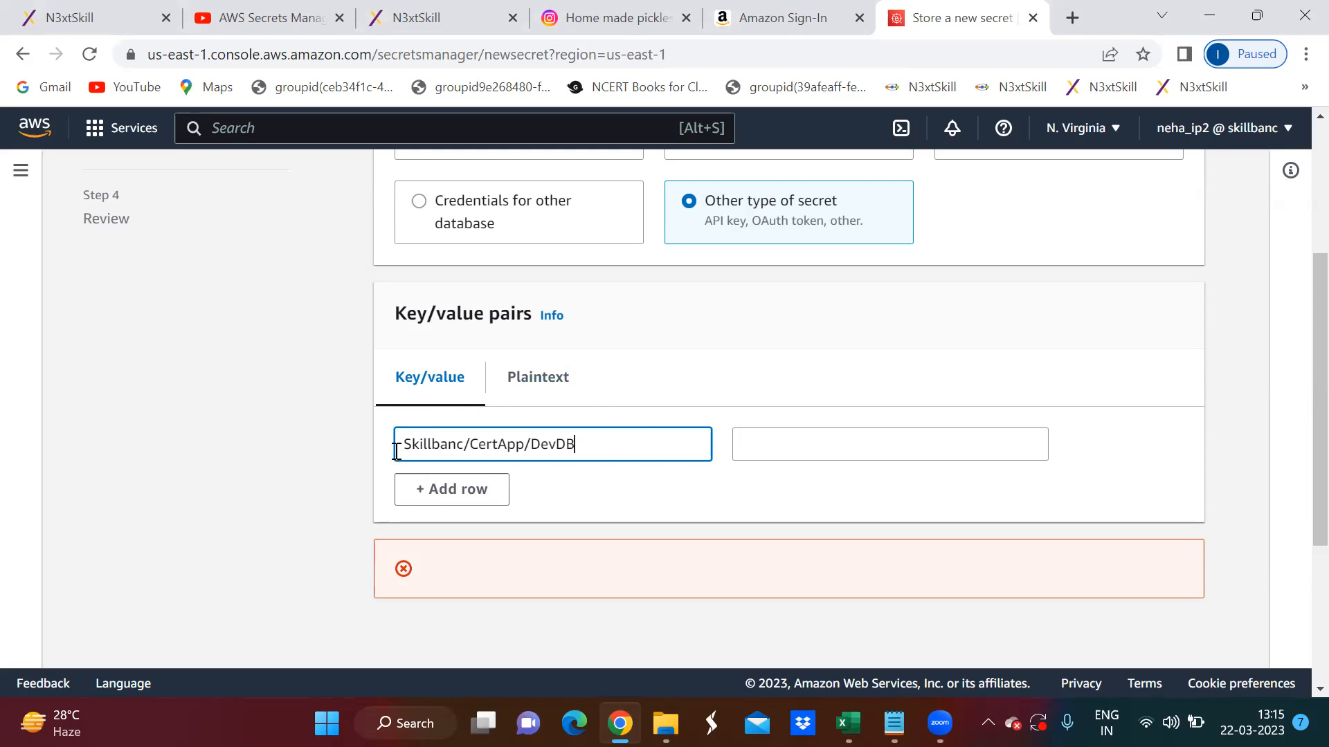
drag(588, 441, 396, 442)
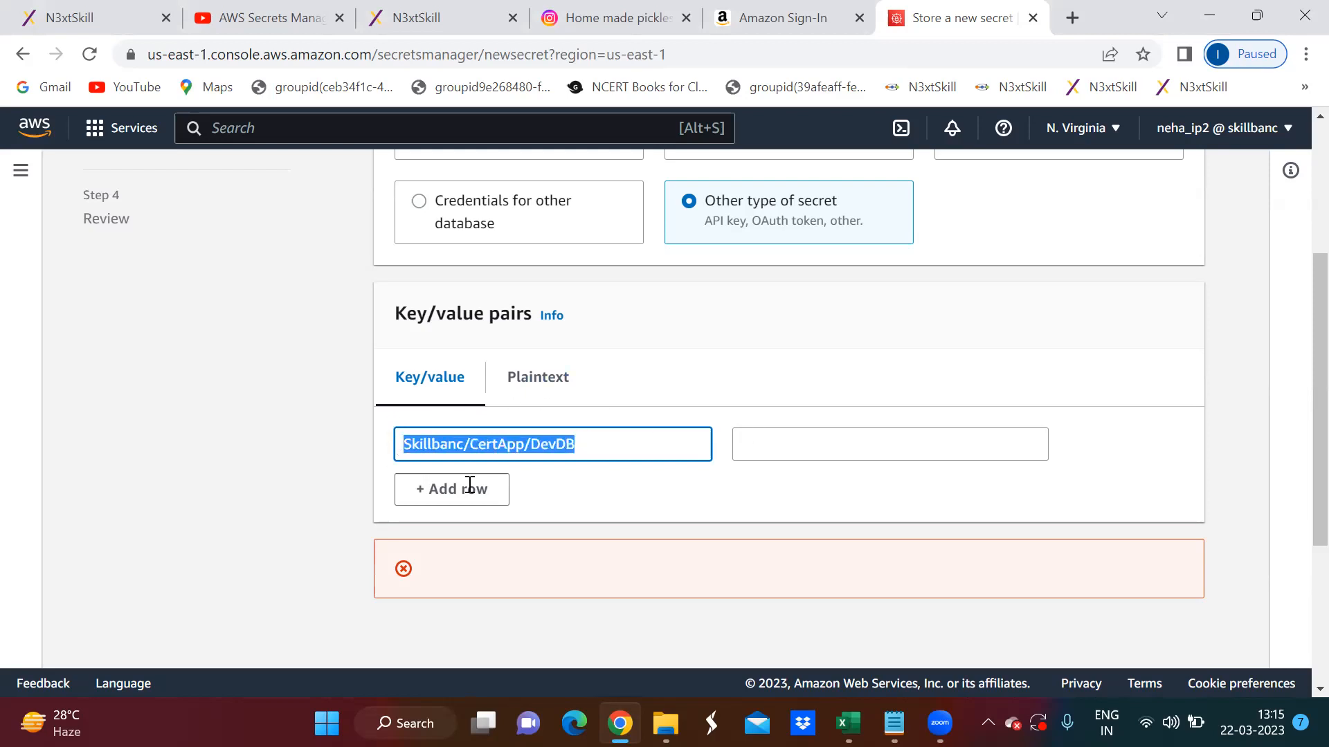
click(717, 505)
- Fill in the pair's value with the database password and continue to the Configure secret page's name and description
click(761, 445)
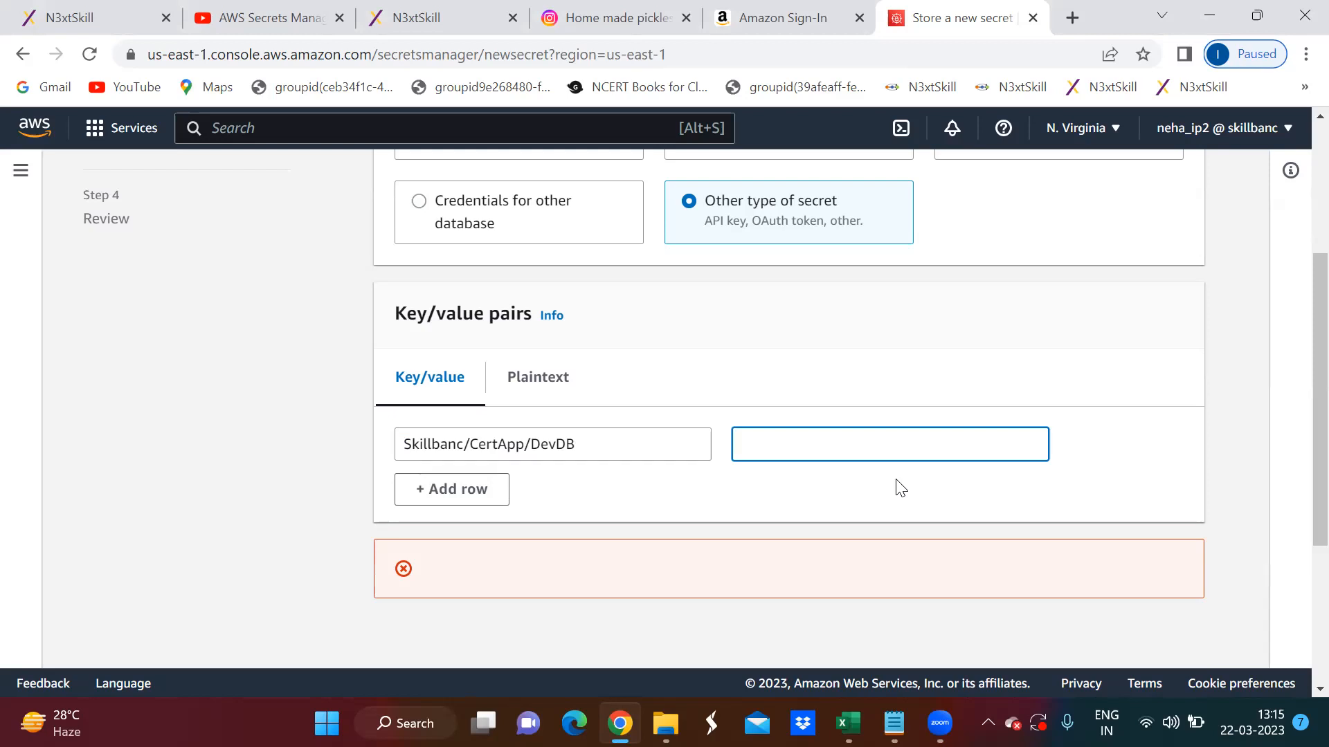
text(pswd-My pswd)
scroll(889, 461, down, 3)
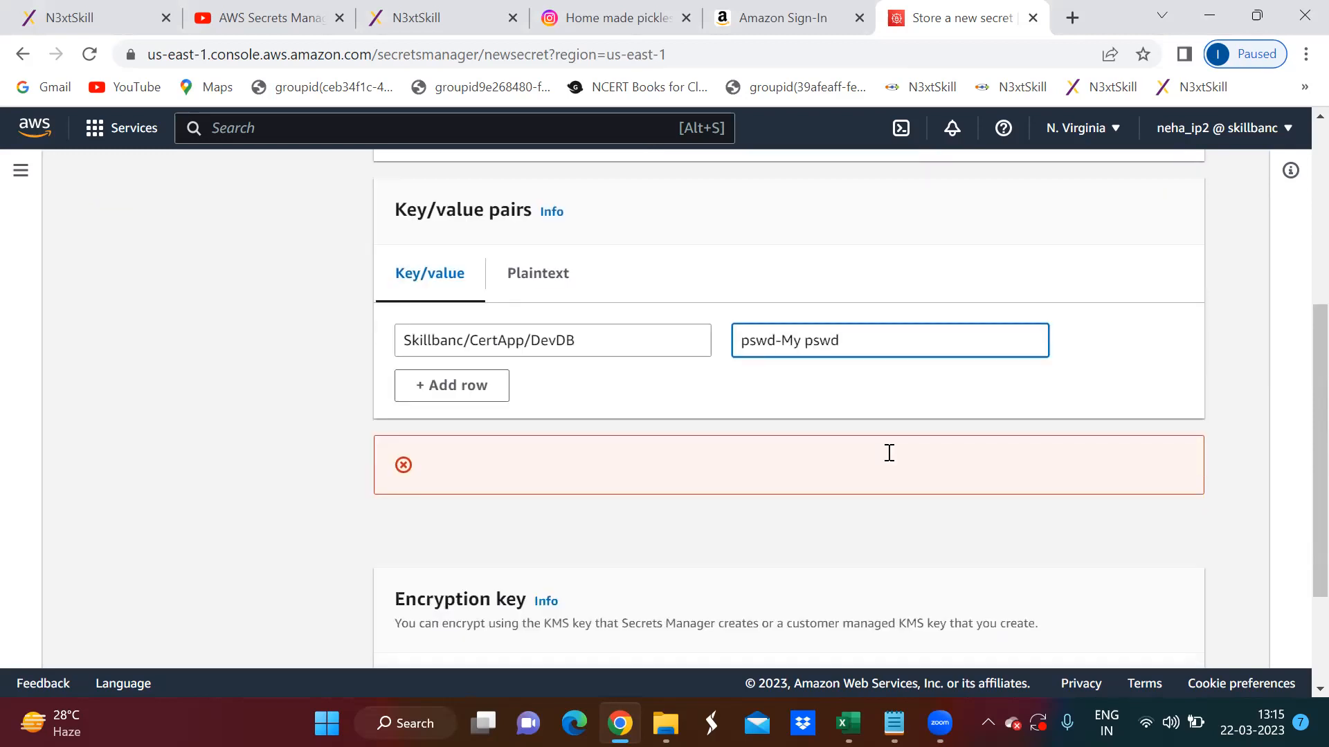
scroll(876, 454, down, 1)
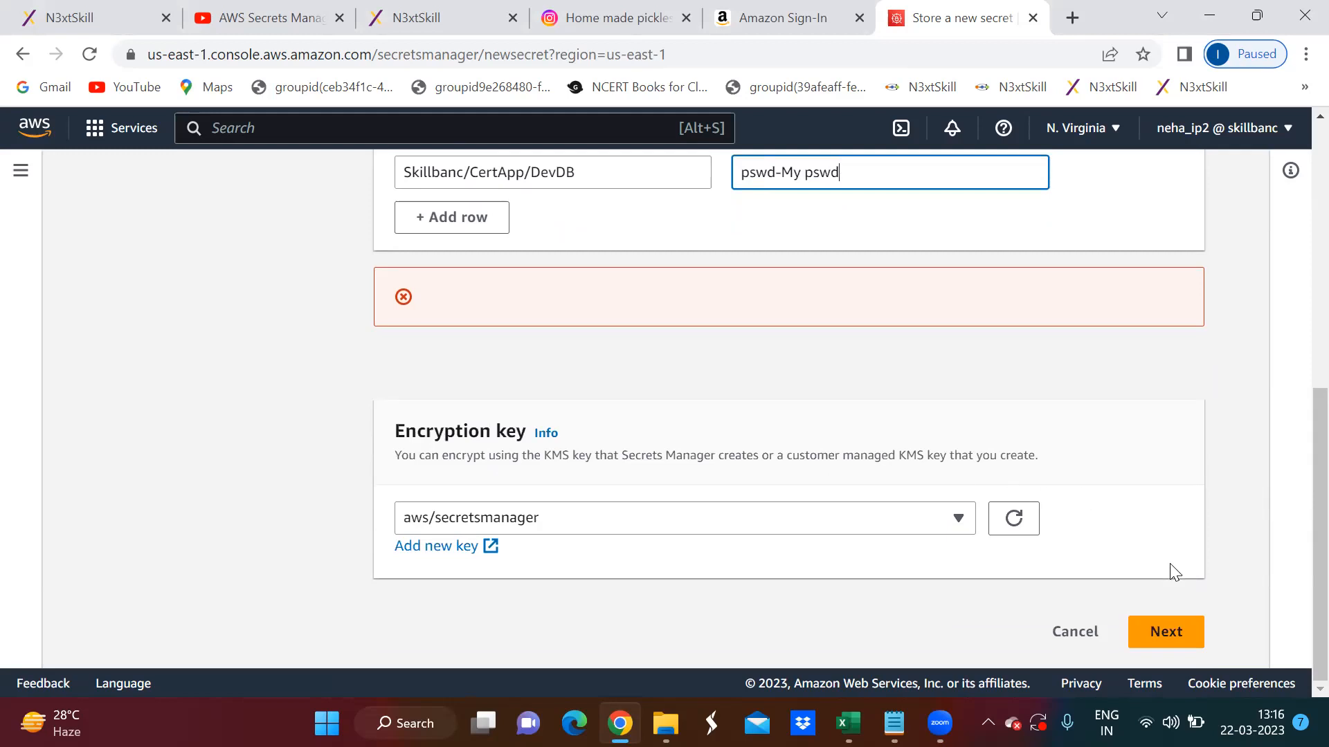
click(1172, 631)
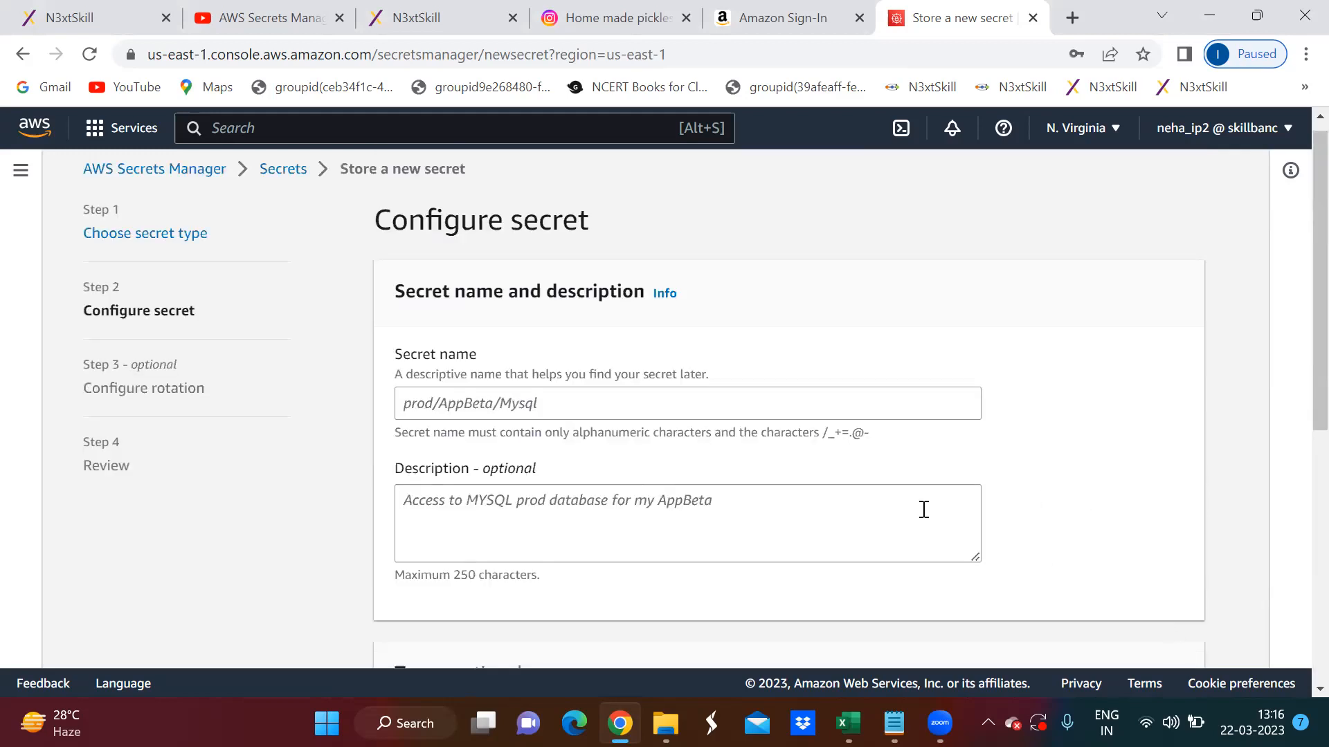
scroll(922, 512, down, 2)
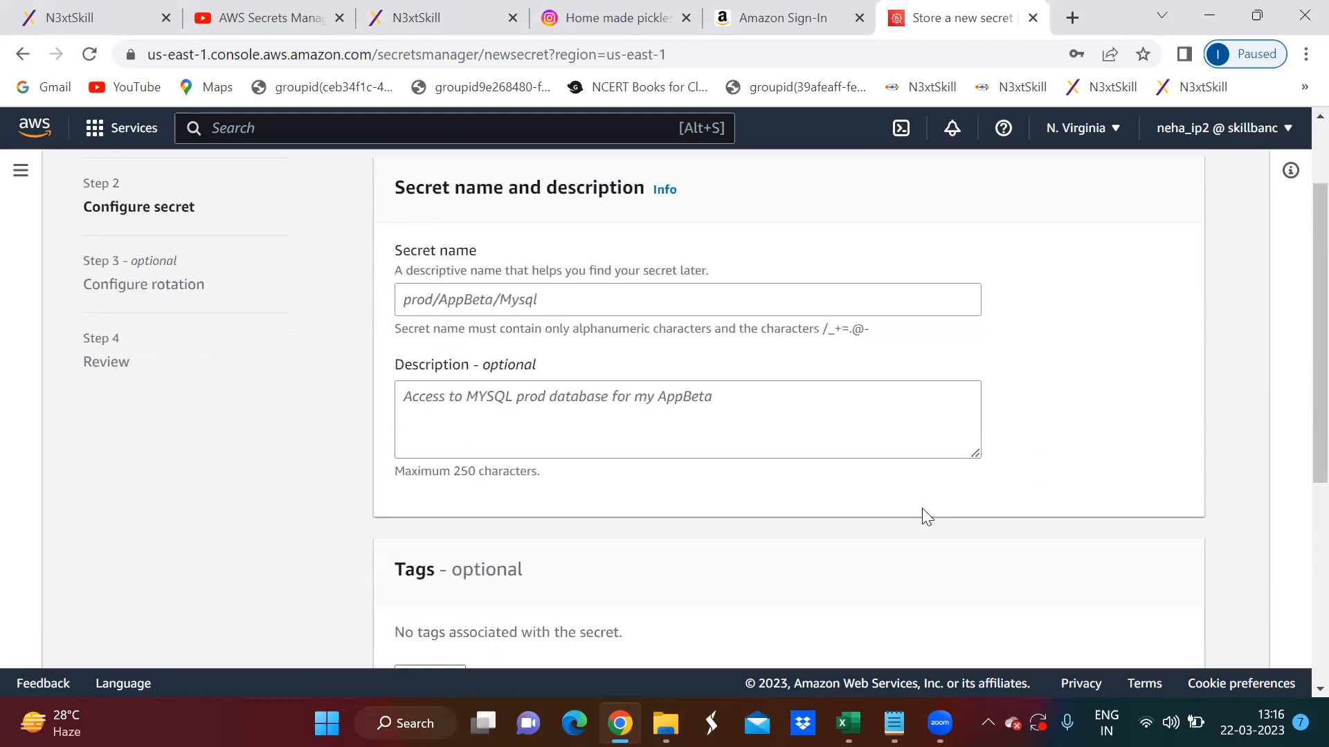
- Name the secret skillbanc/CertApp/DevDB
click(546, 303)
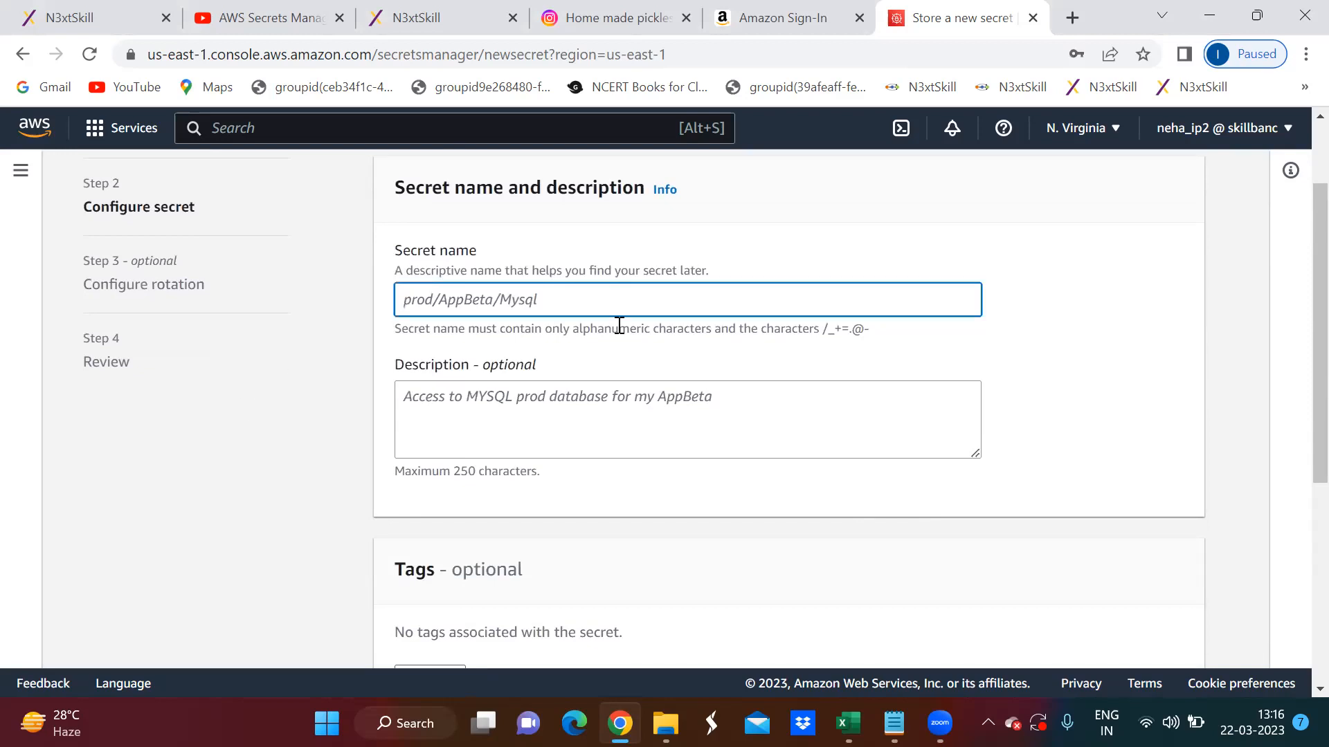
text(s)
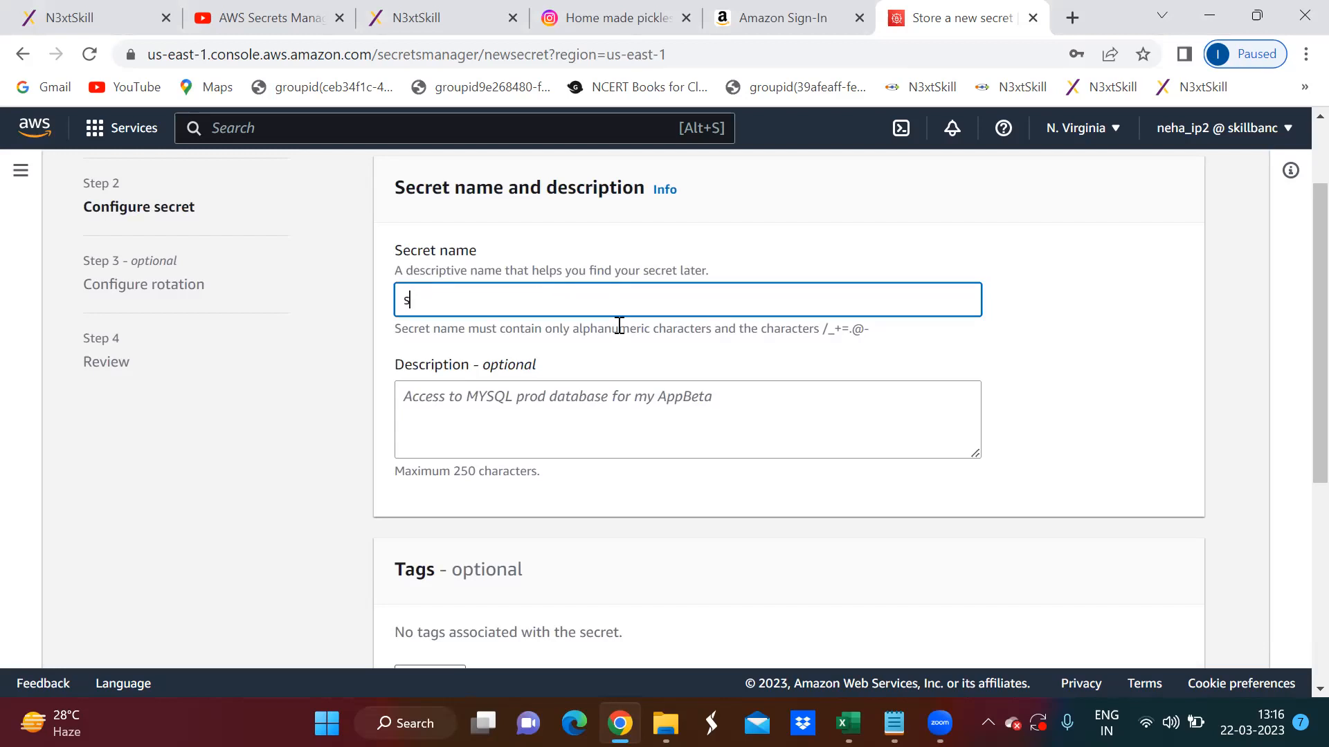
text(killbanc/)
text(CertApp/De)
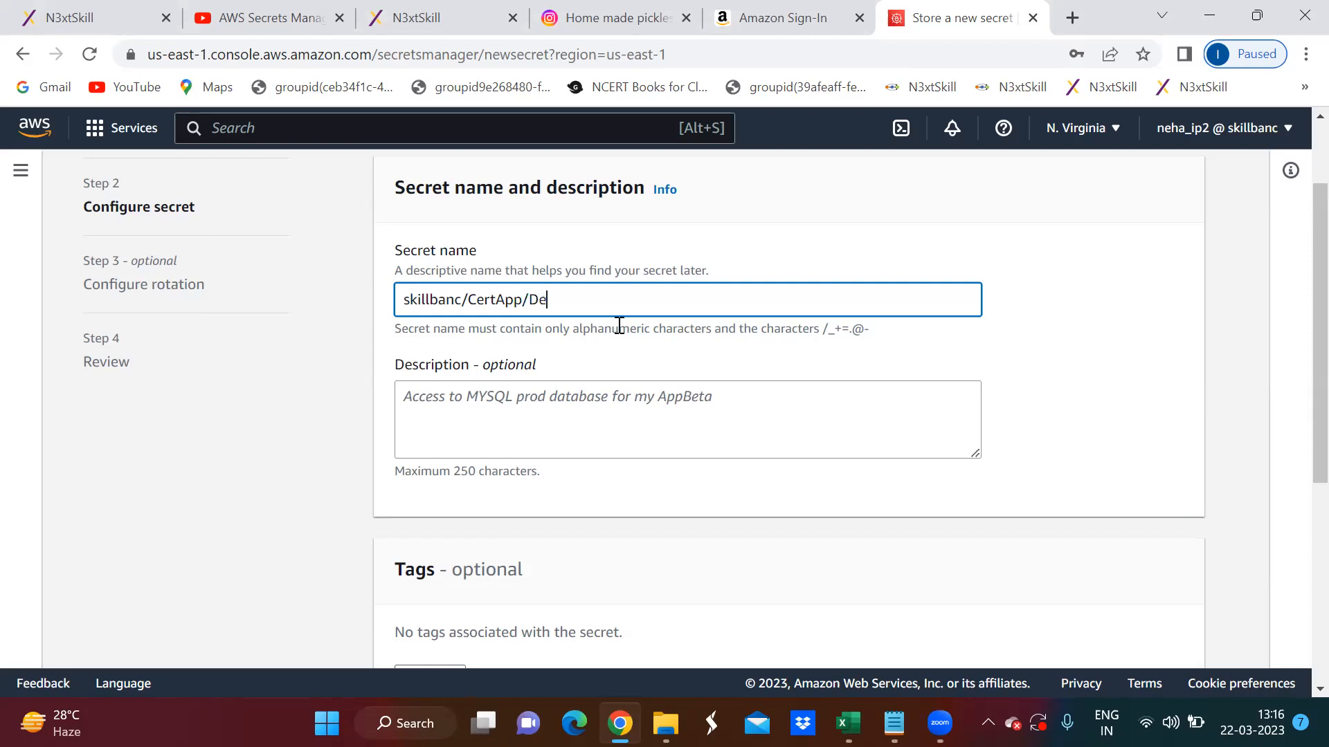
text(vDB)
- Leave the description, tags, resource permissions and replication unset and continue to the rotation configuration
click(609, 395)
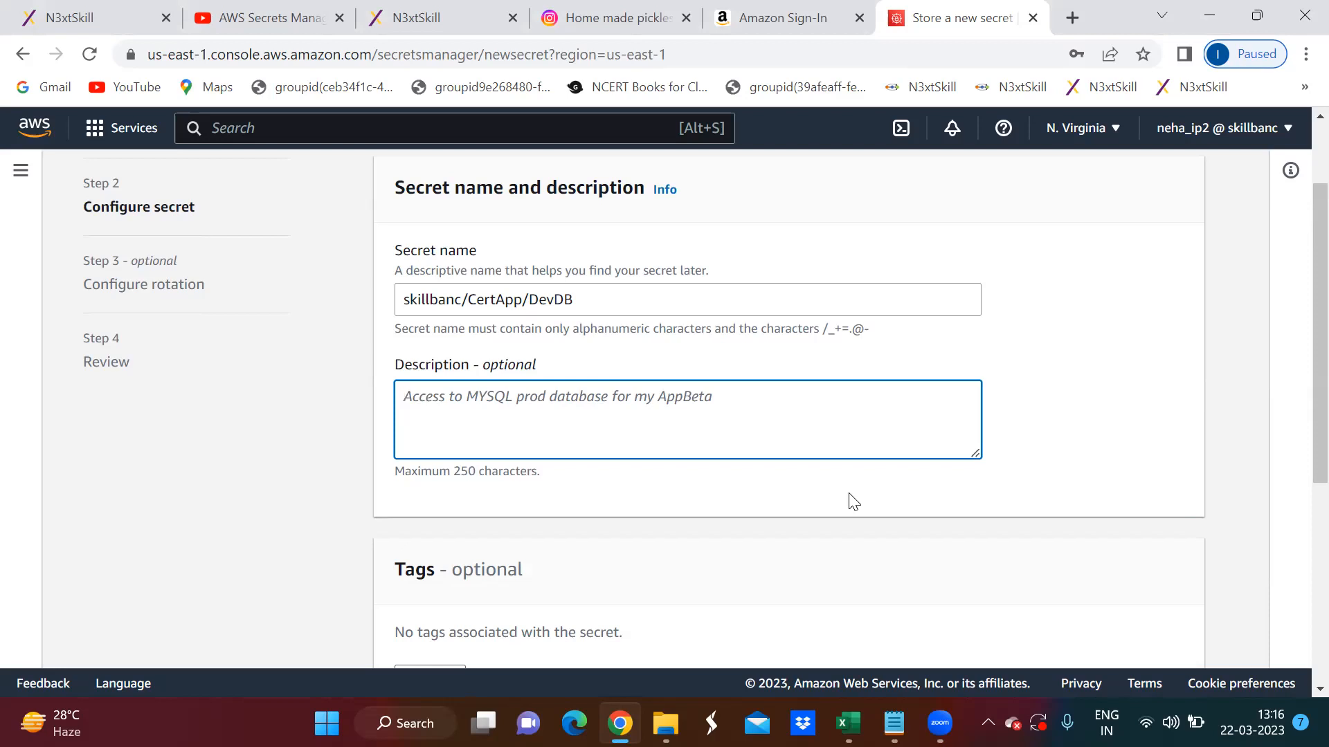
scroll(685, 504, down, 3)
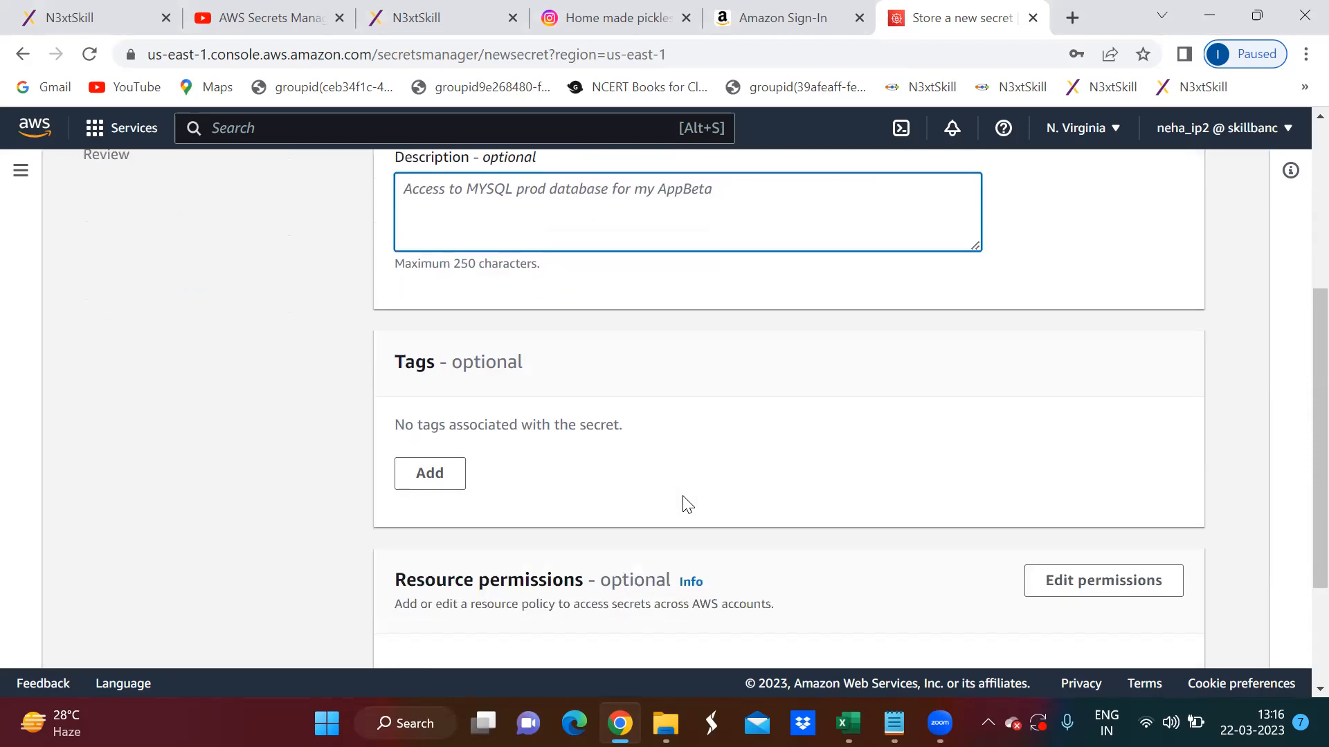
scroll(684, 499, down, 2)
scroll(683, 498, down, 1)
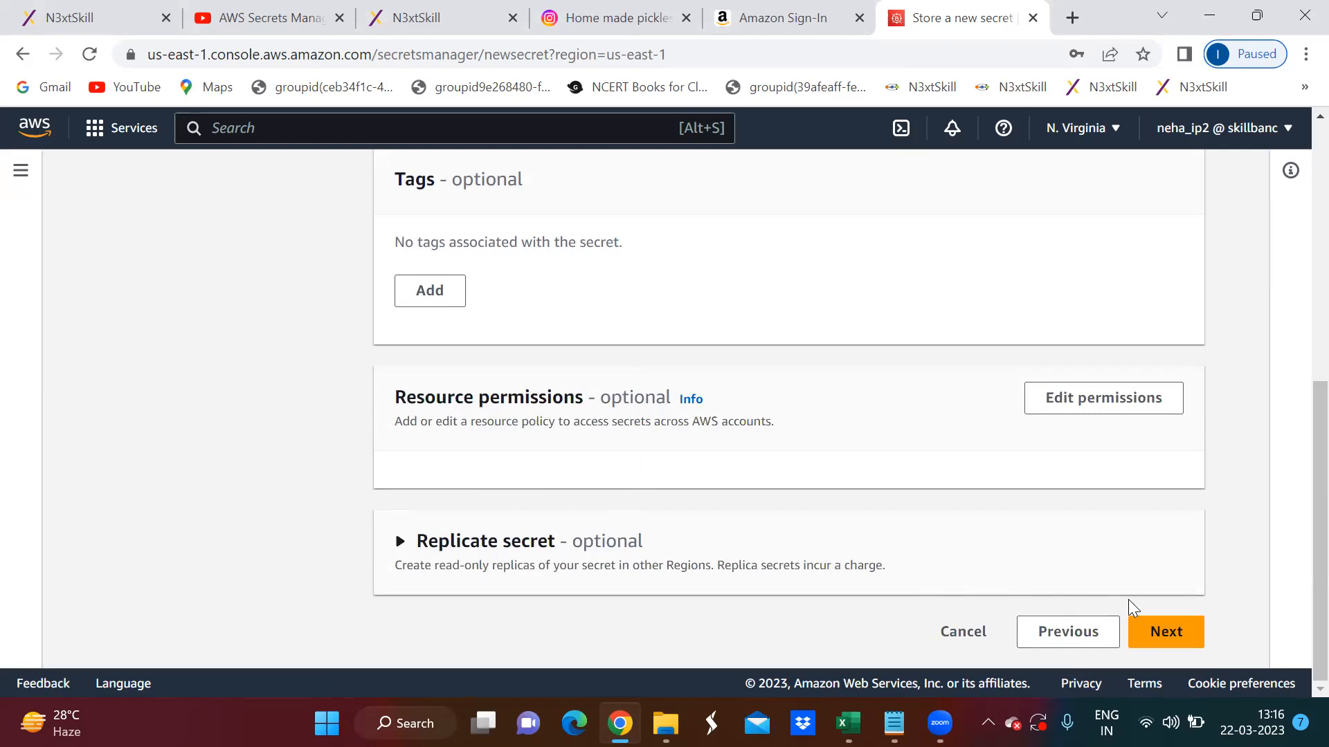
click(1166, 634)
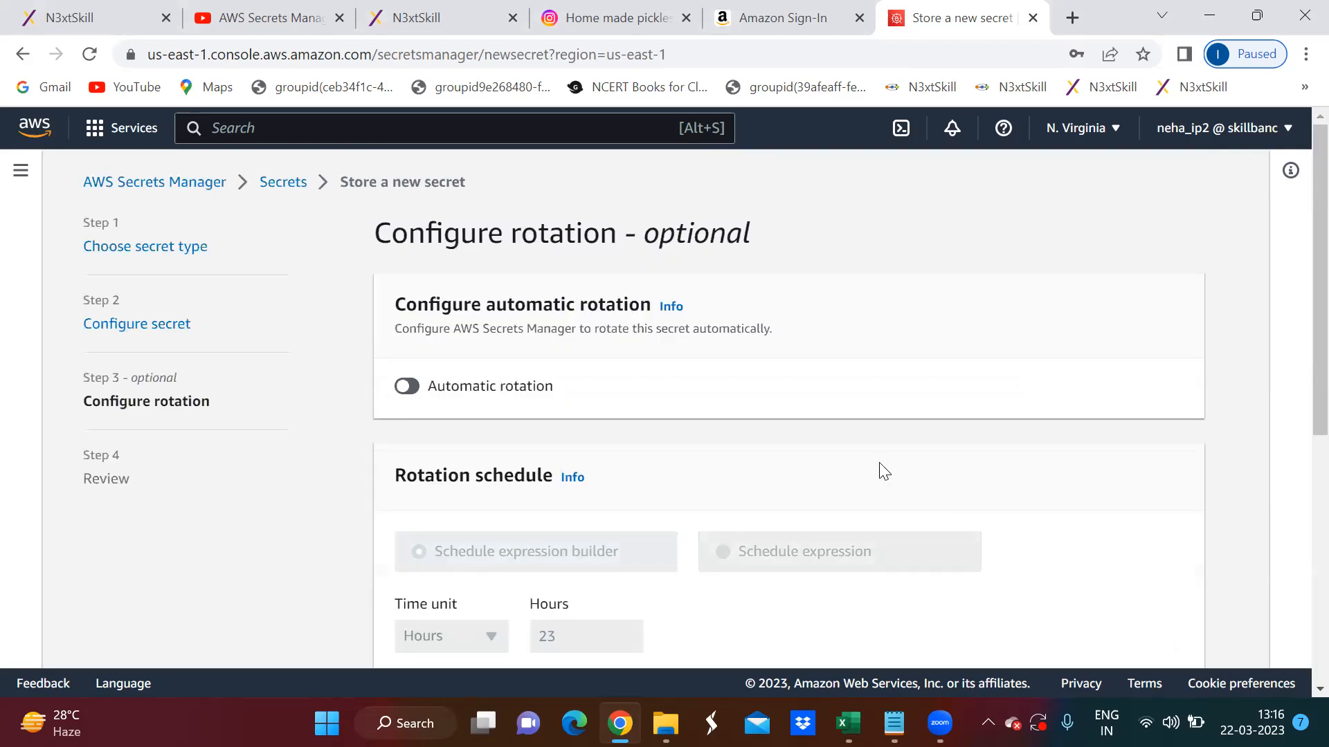
- Turn on automatic rotation and look over the rotation schedule's time units and window duration
scroll(878, 469, down, 3)
scroll(822, 436, up, 1)
scroll(822, 436, up, 3)
click(408, 387)
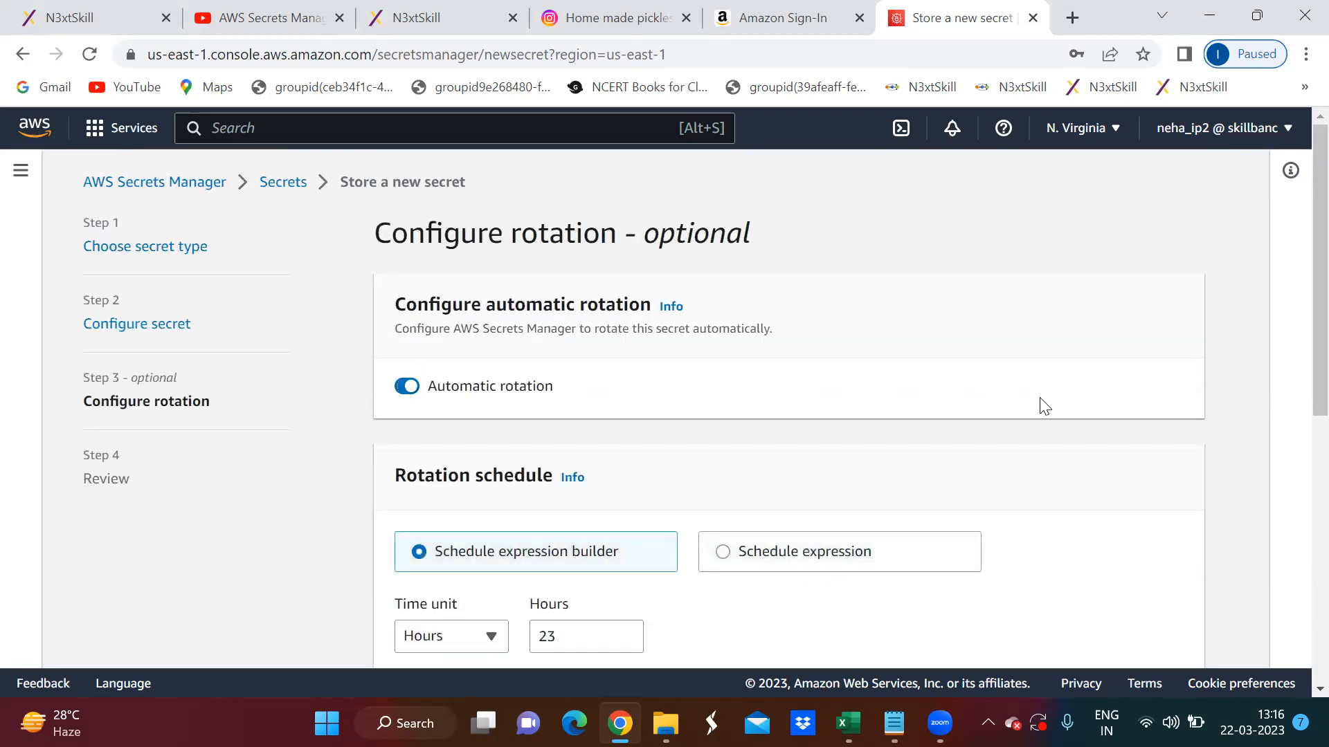
scroll(1041, 406, down, 3)
scroll(1042, 406, down, 2)
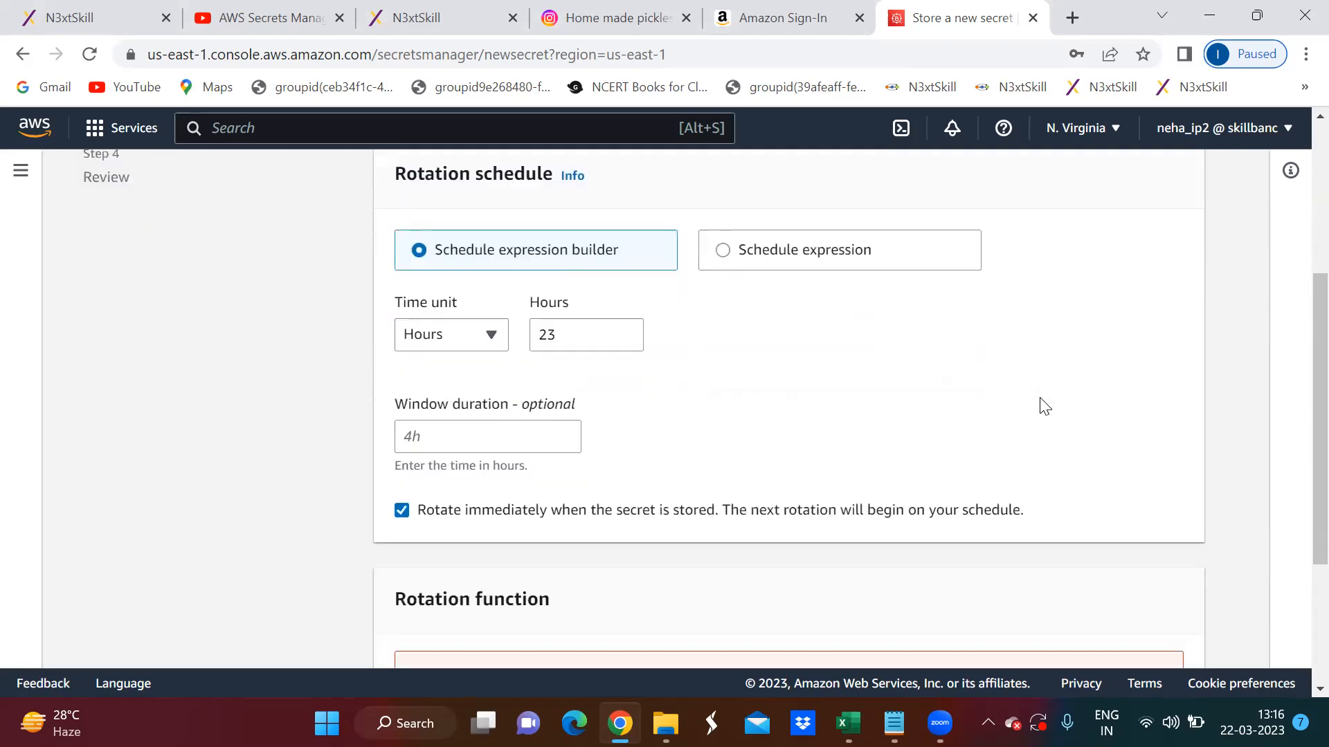
click(476, 334)
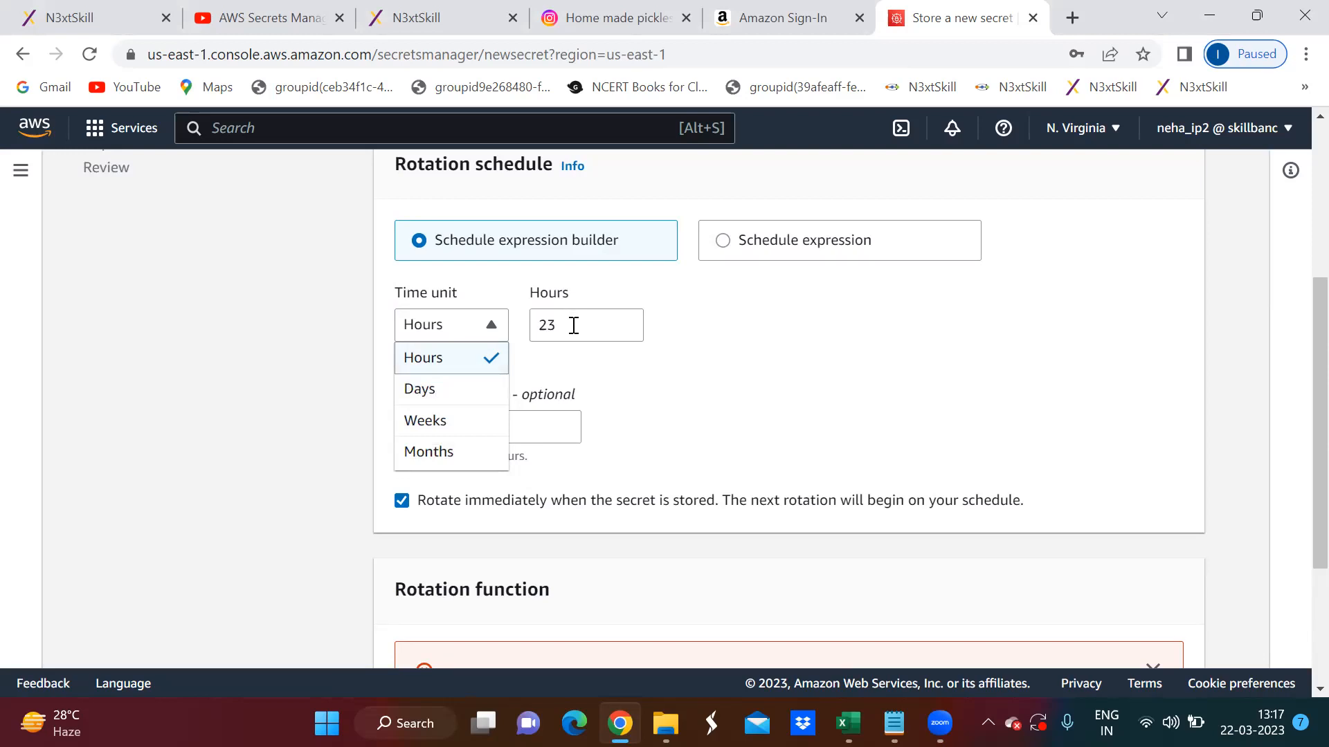
click(633, 391)
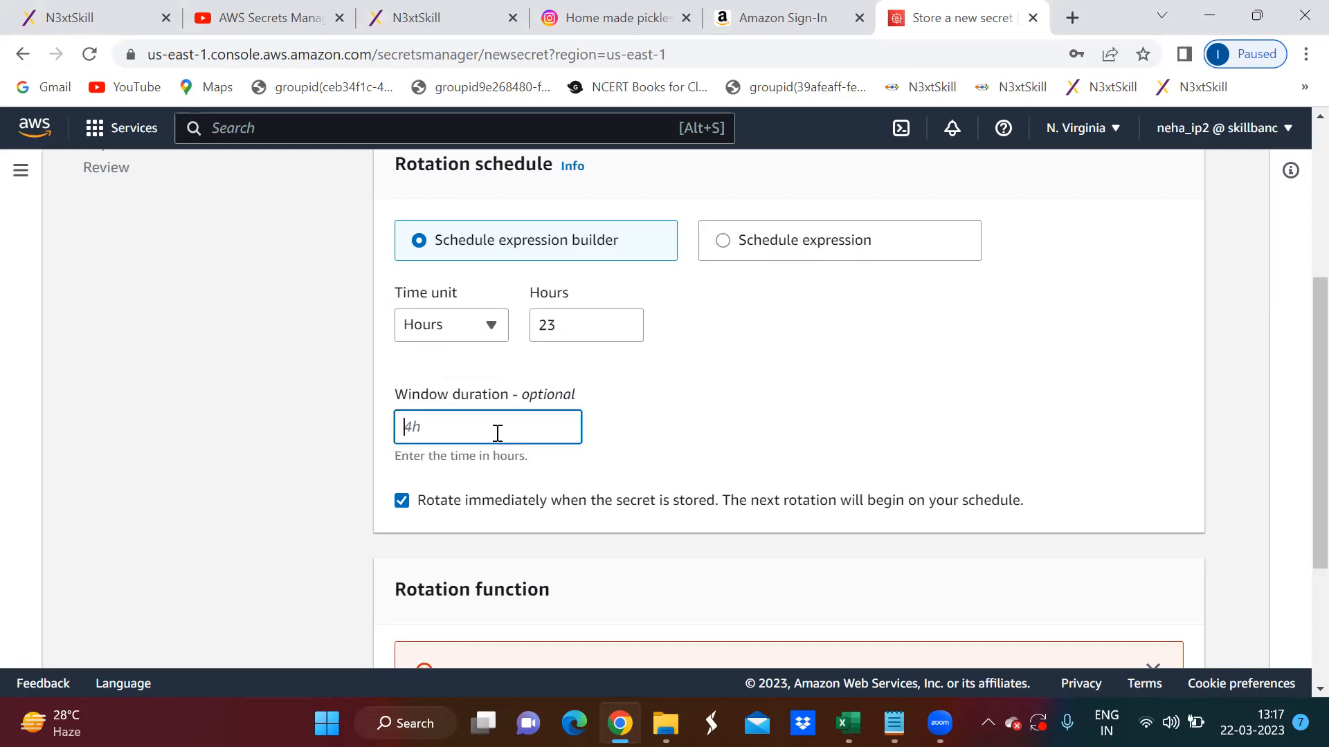
- Try to continue to the review without choosing a Lambda rotation function, and dismiss the error banner
scroll(685, 429, down, 3)
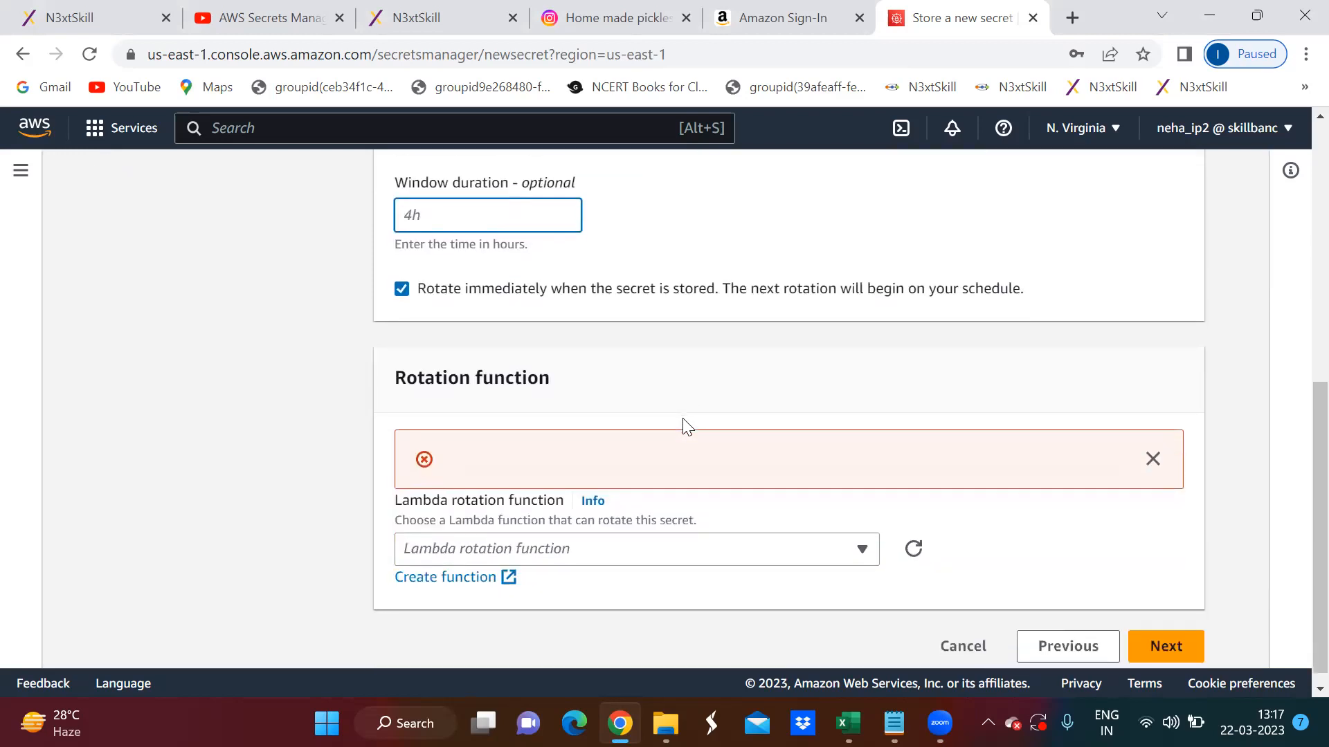
scroll(687, 426, down, 1)
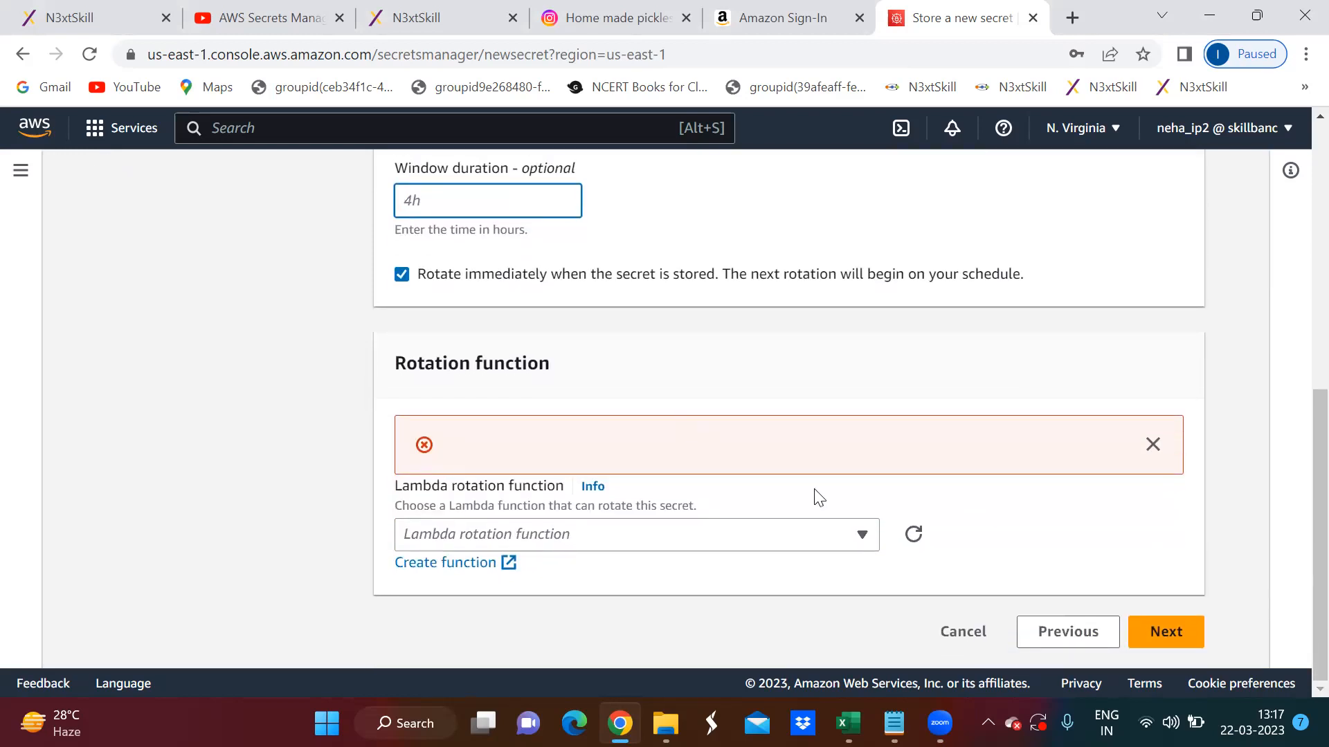
click(1167, 630)
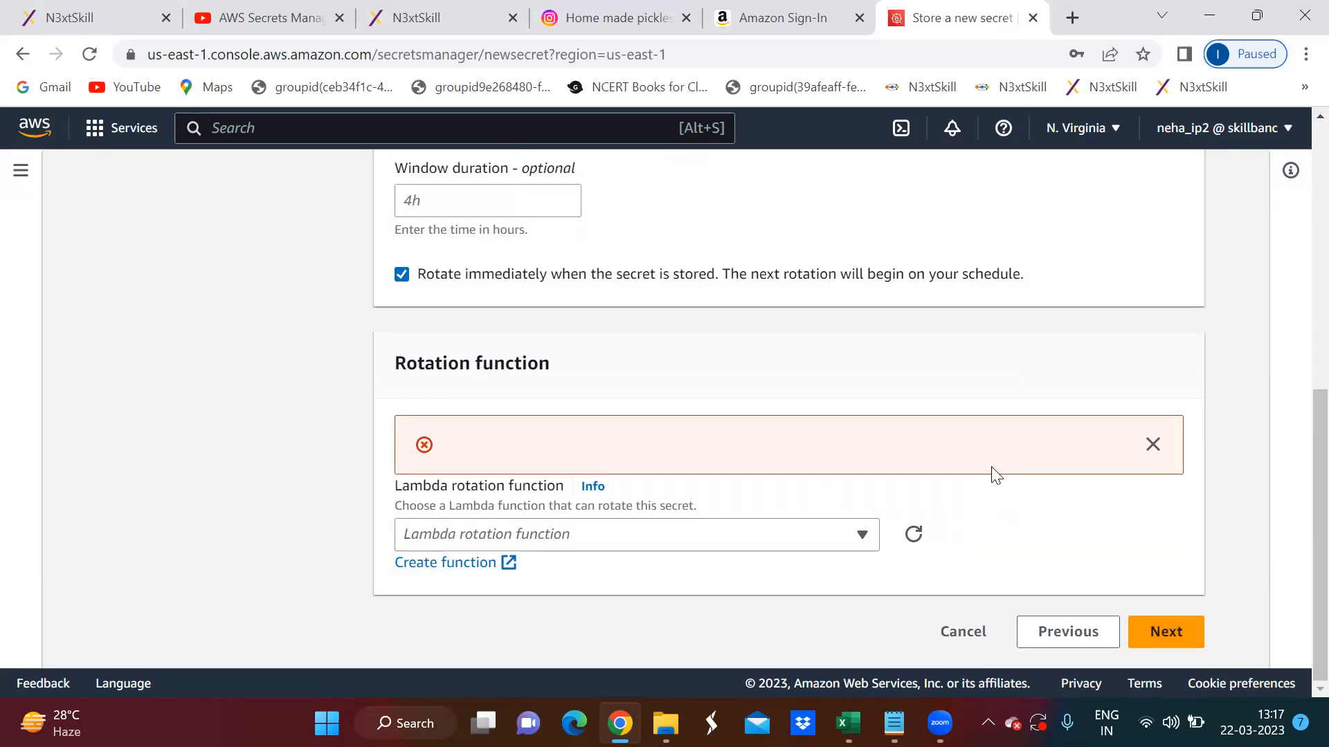
click(1152, 443)
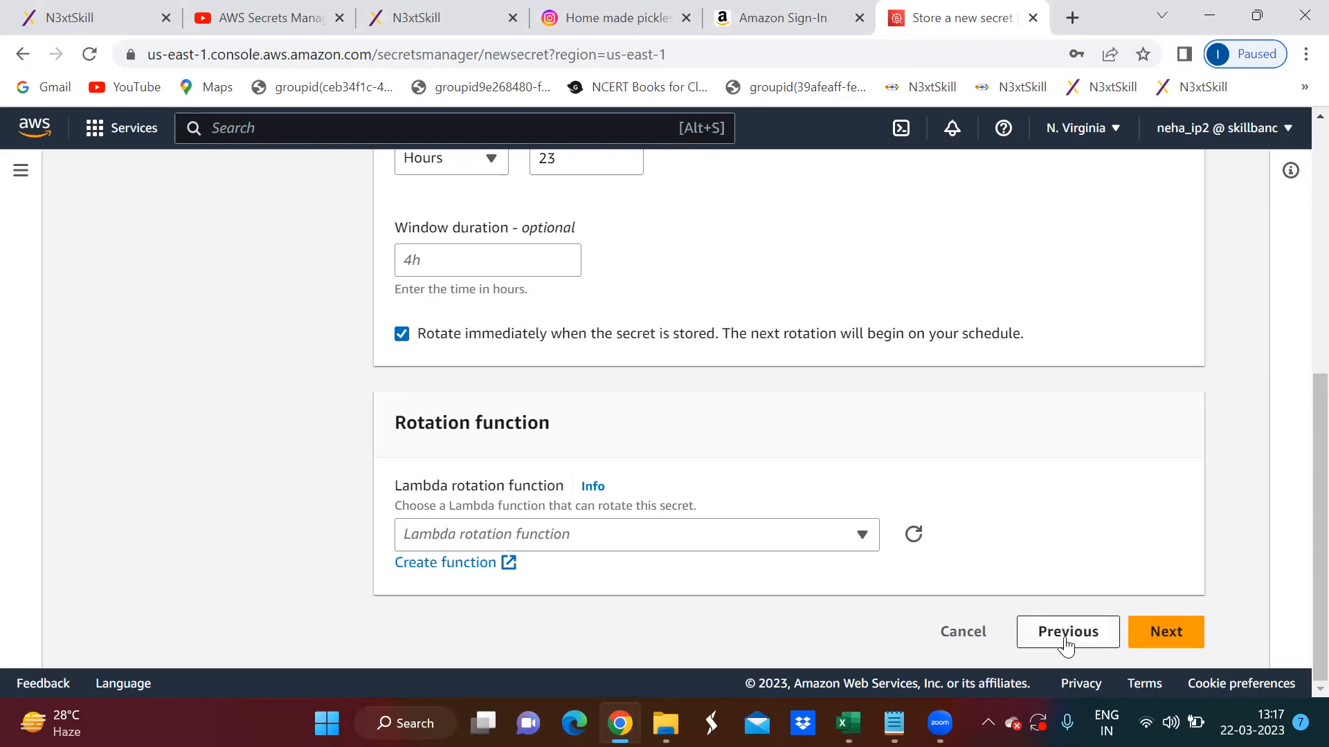
- Go back to the Configure secret page and return to the rotation configuration
click(1092, 638)
scroll(1079, 588, down, 10)
click(1166, 633)
scroll(1034, 504, down, 3)
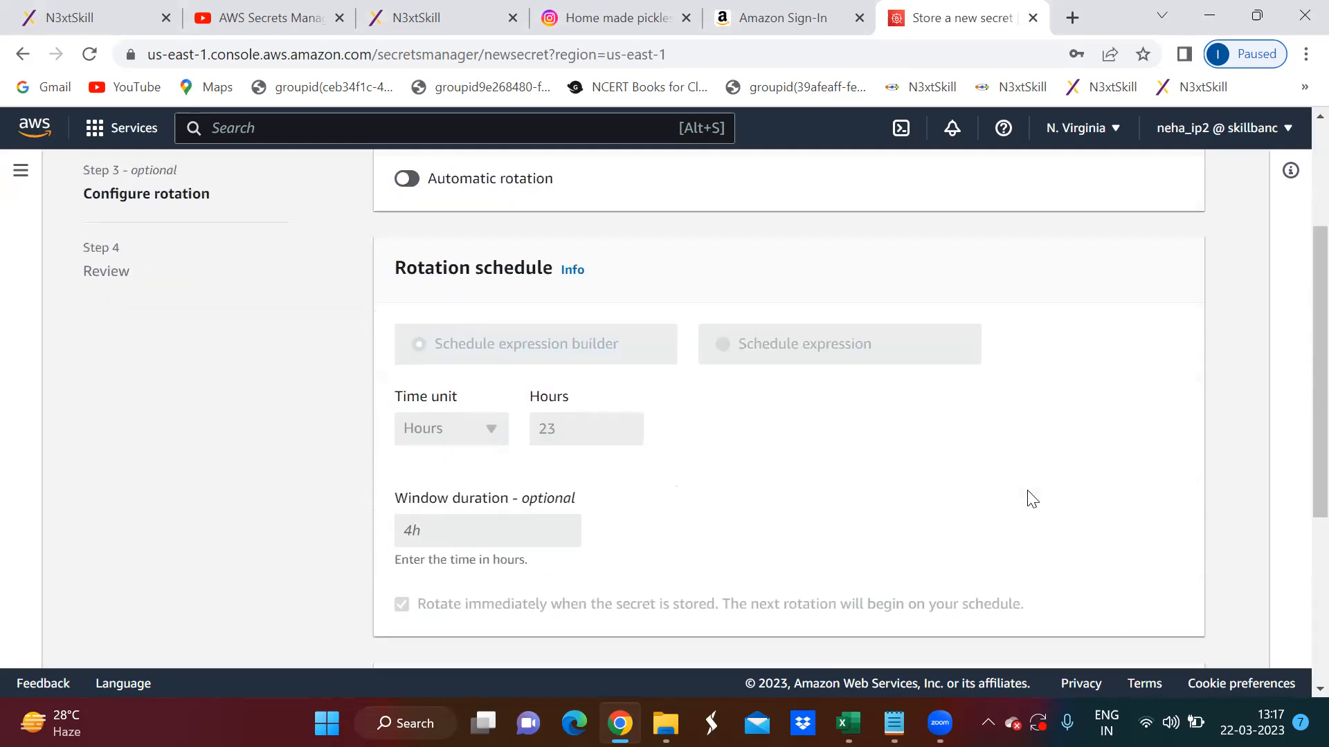
scroll(1031, 498, down, 4)
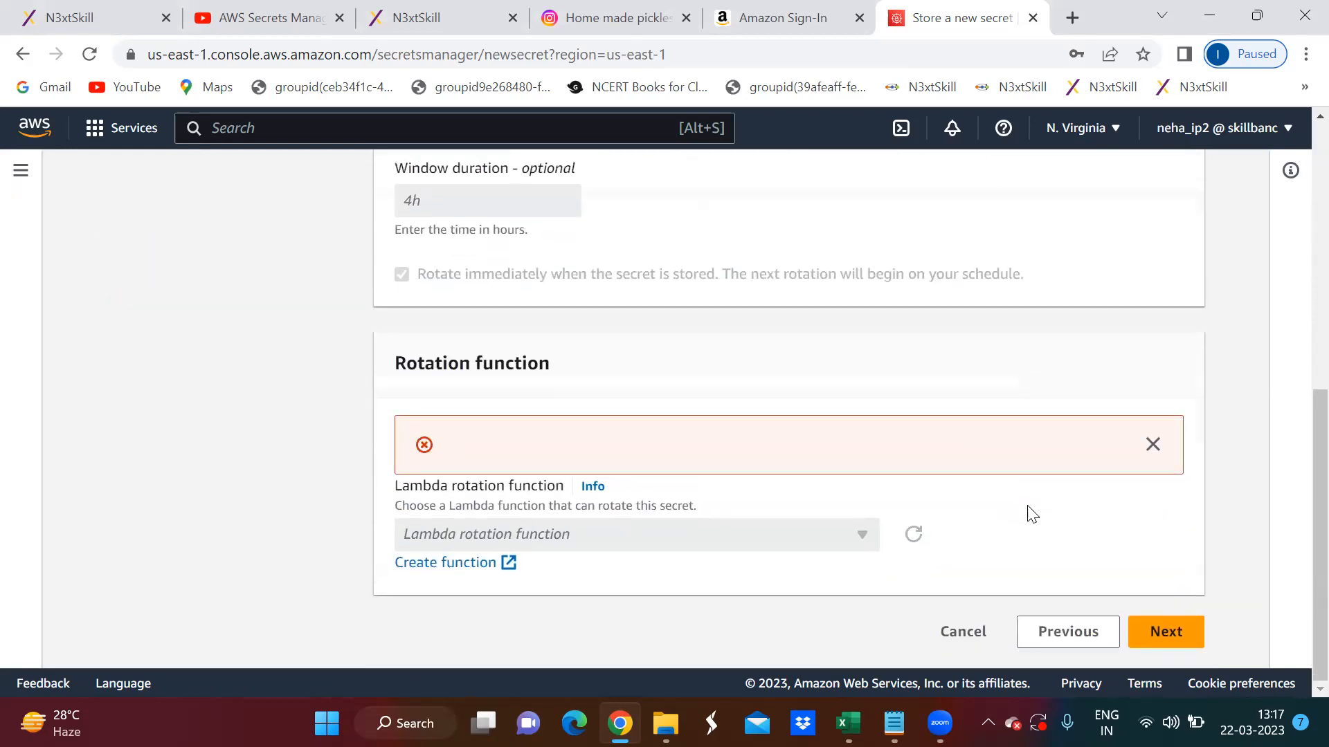
scroll(996, 546, up, 8)
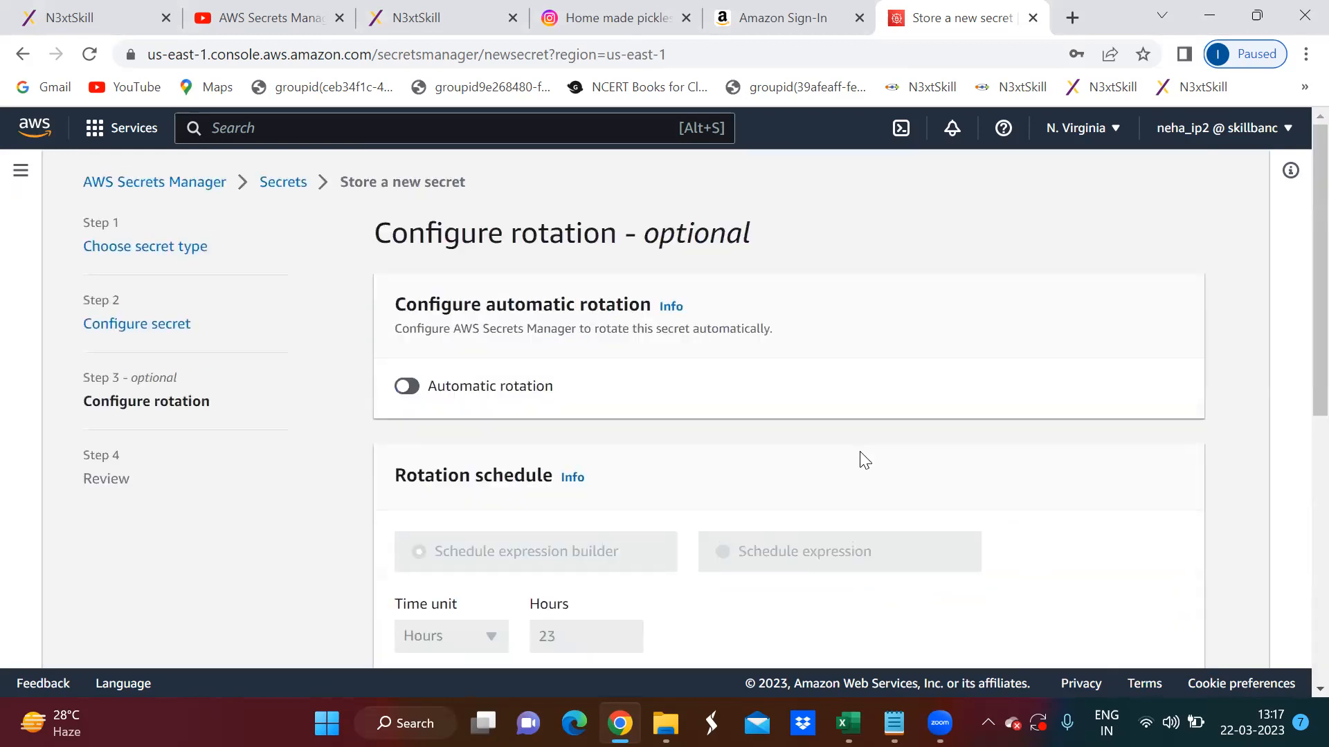
- Turn on automatic rotation again, dismiss the error banner and check the schedule's time unit options
click(407, 385)
scroll(1035, 484, down, 8)
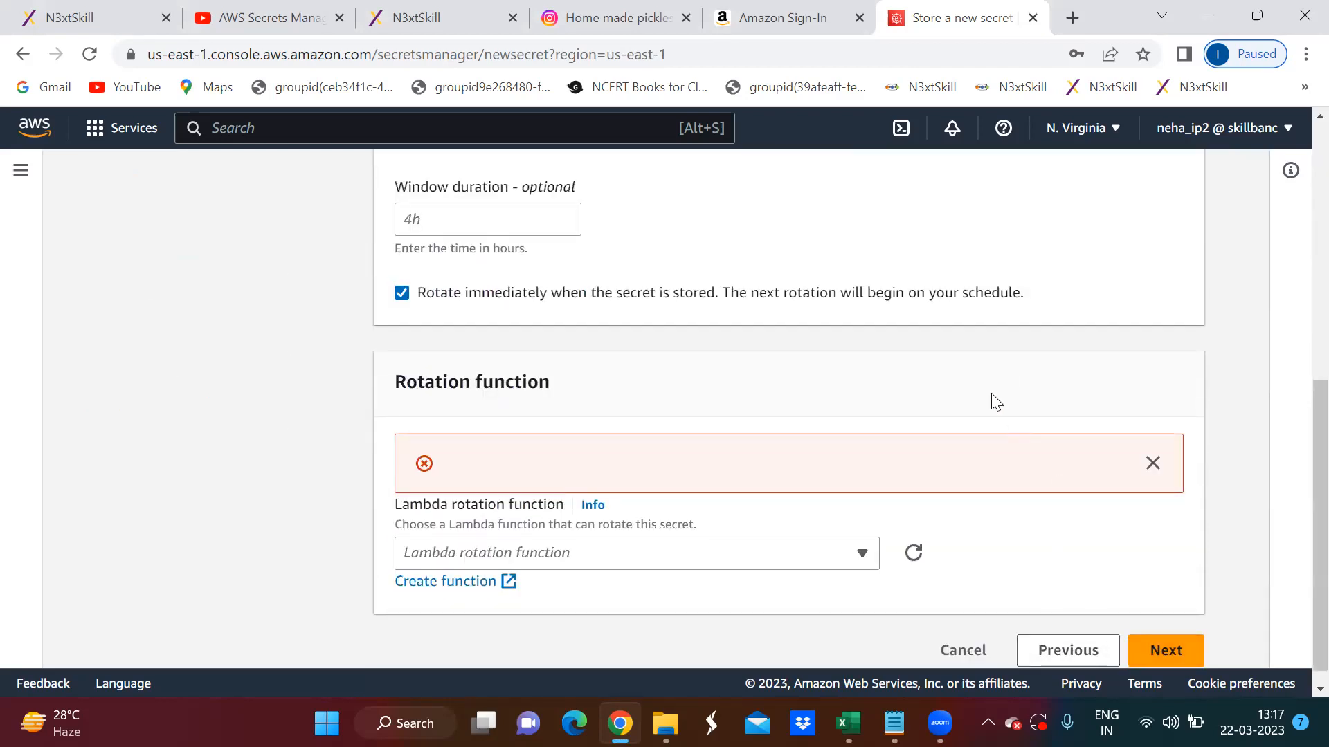
click(1152, 463)
scroll(829, 457, up, 3)
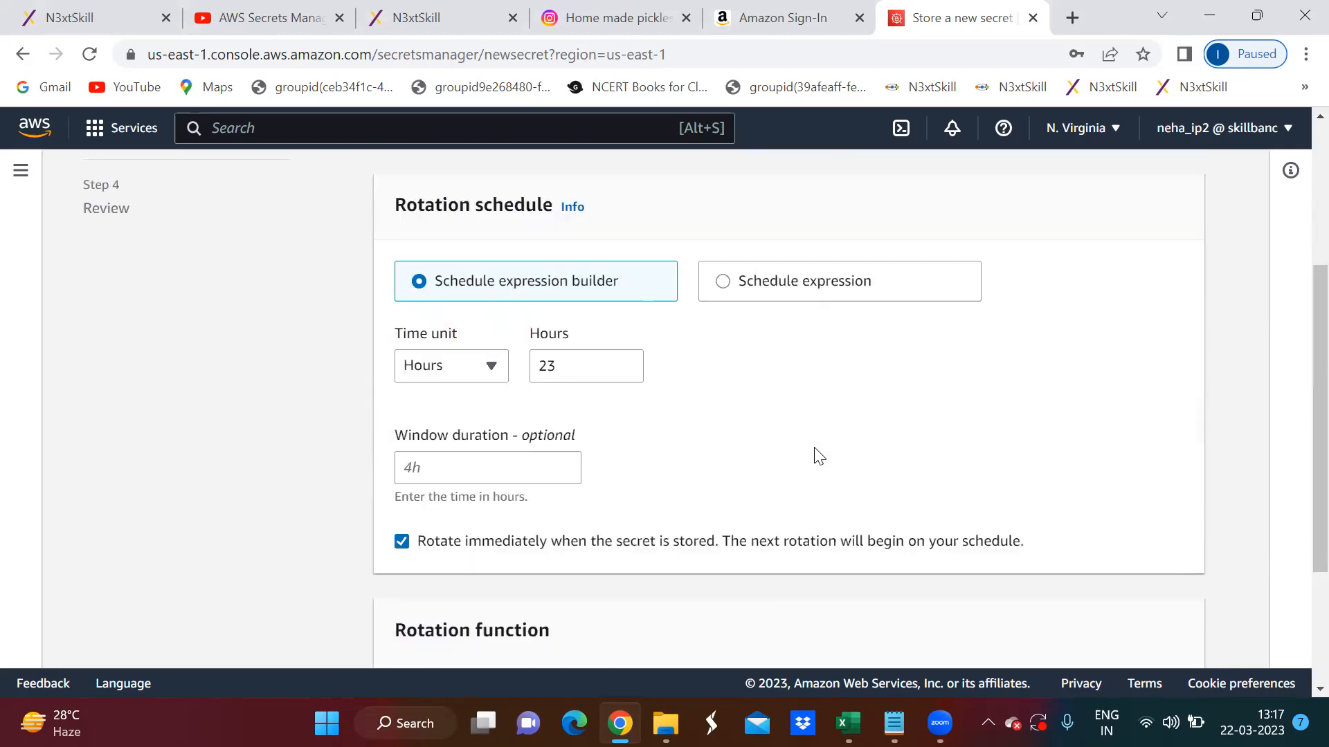
click(483, 368)
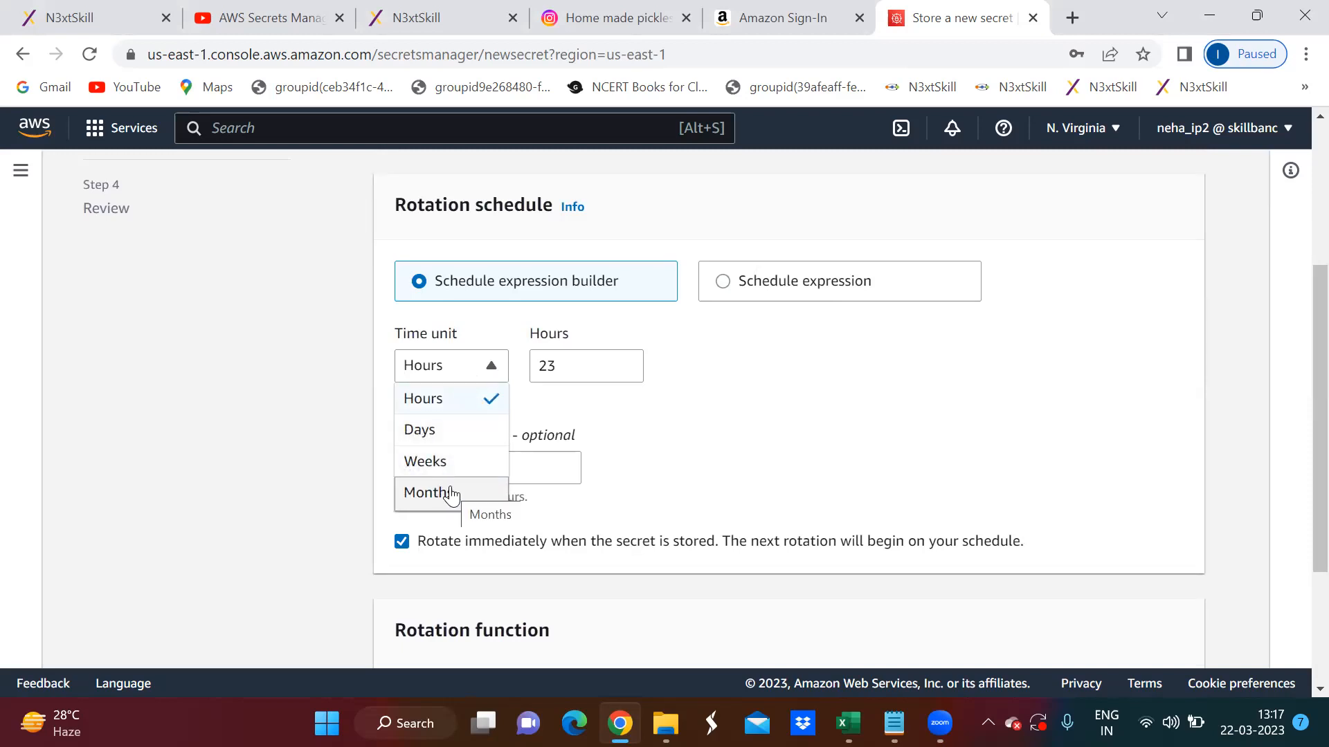
click(773, 463)
scroll(772, 463, down, 3)
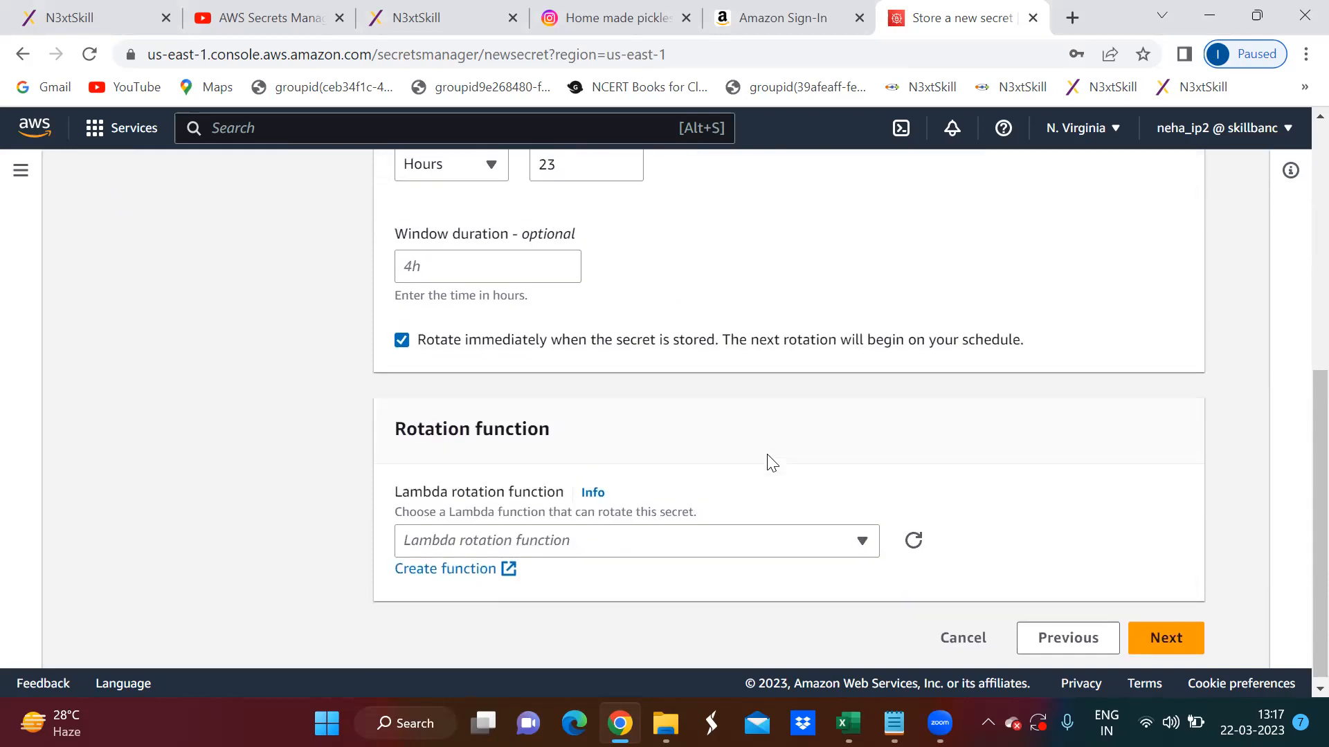
- Turn off automatic rotation and continue to the Review step
scroll(505, 261, up, 5)
click(407, 220)
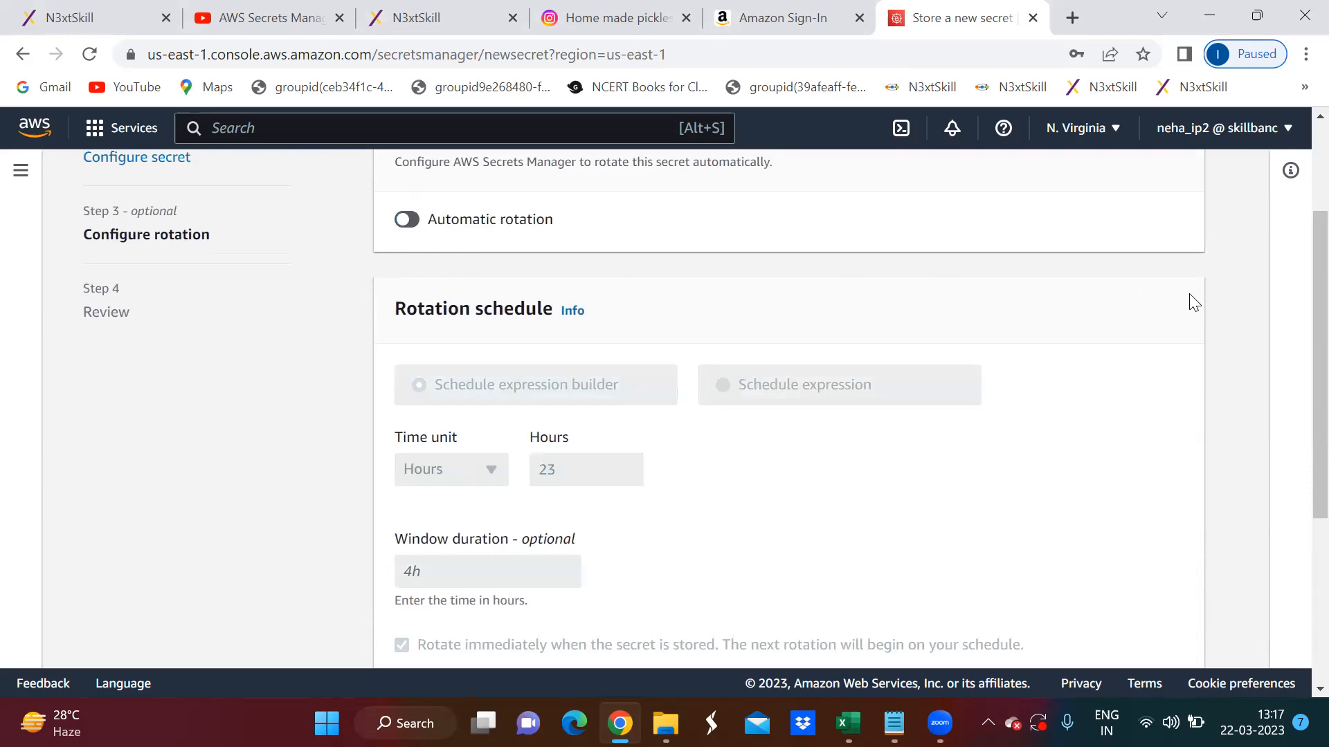
scroll(1112, 379, down, 5)
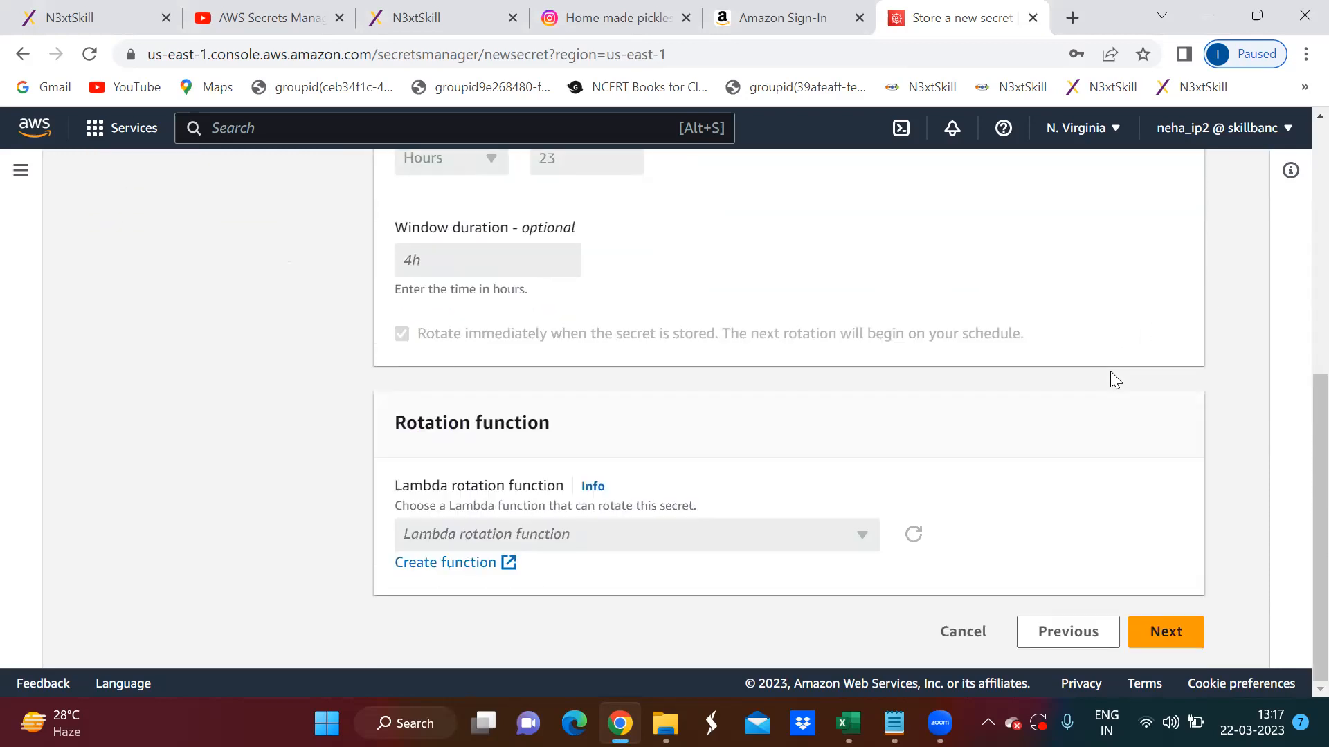
click(1139, 632)
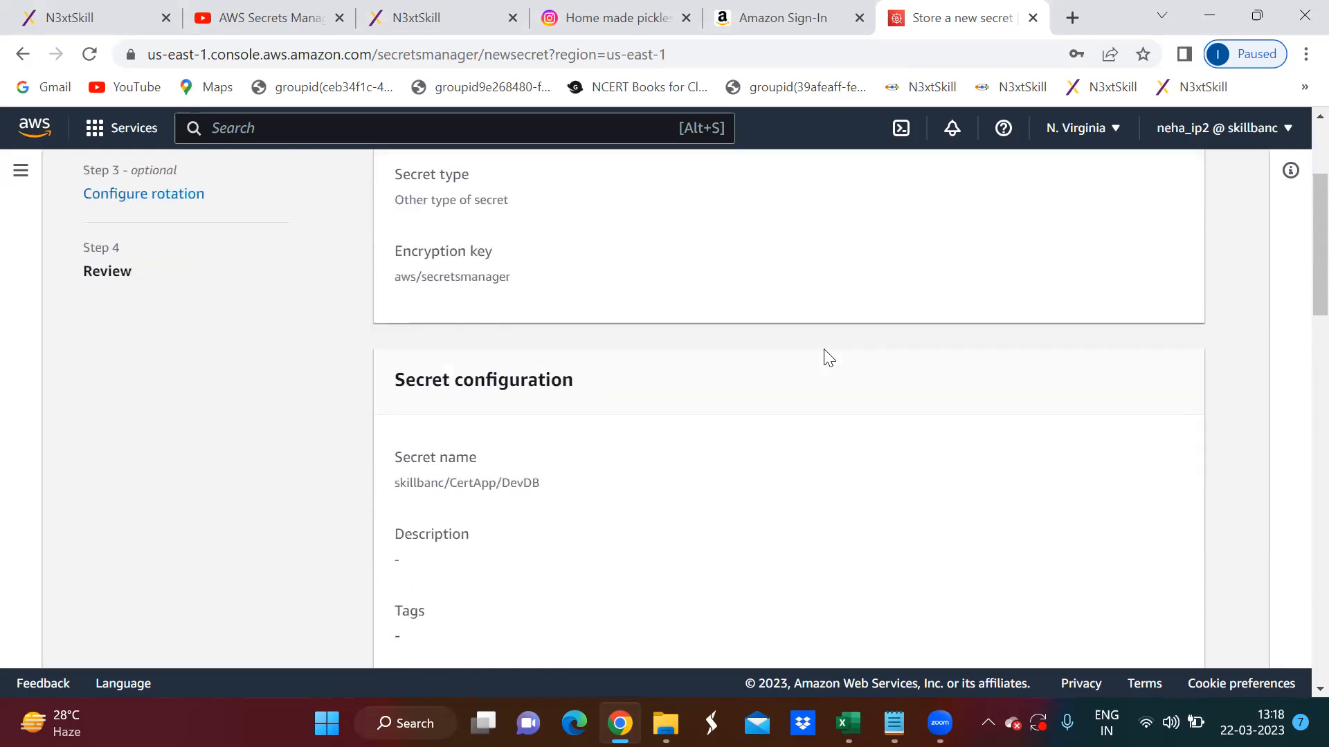
- Review the secret's configuration and rotation settings, and examine the C# sample code for retrieving the secret
scroll(828, 358, down, 3)
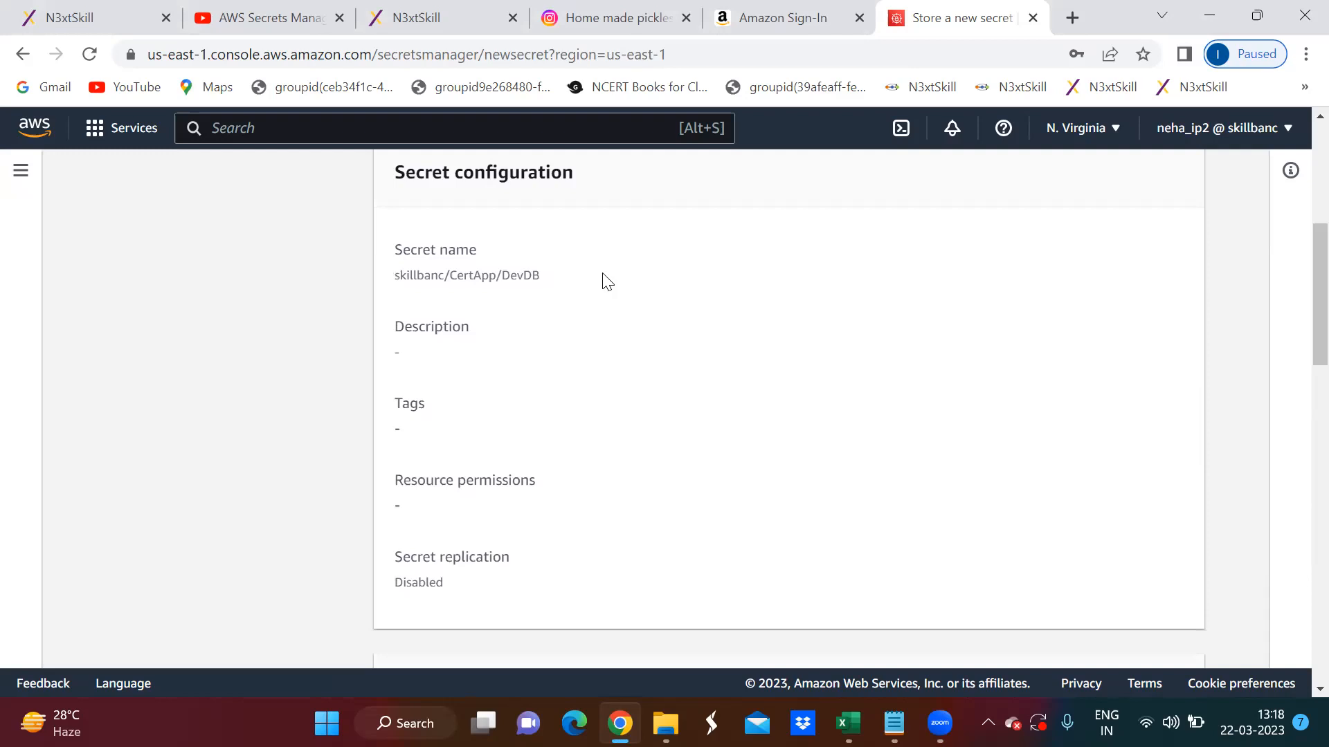
scroll(607, 281, down, 5)
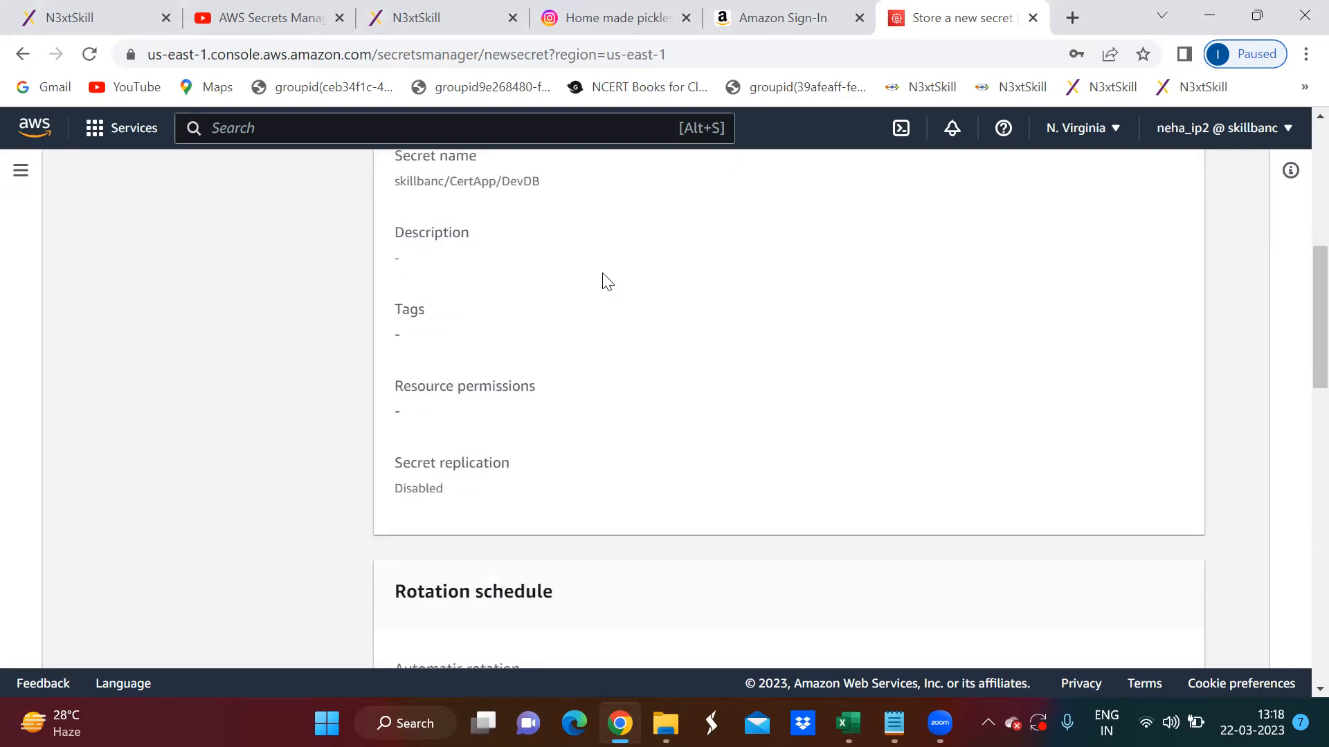
scroll(607, 280, down, 3)
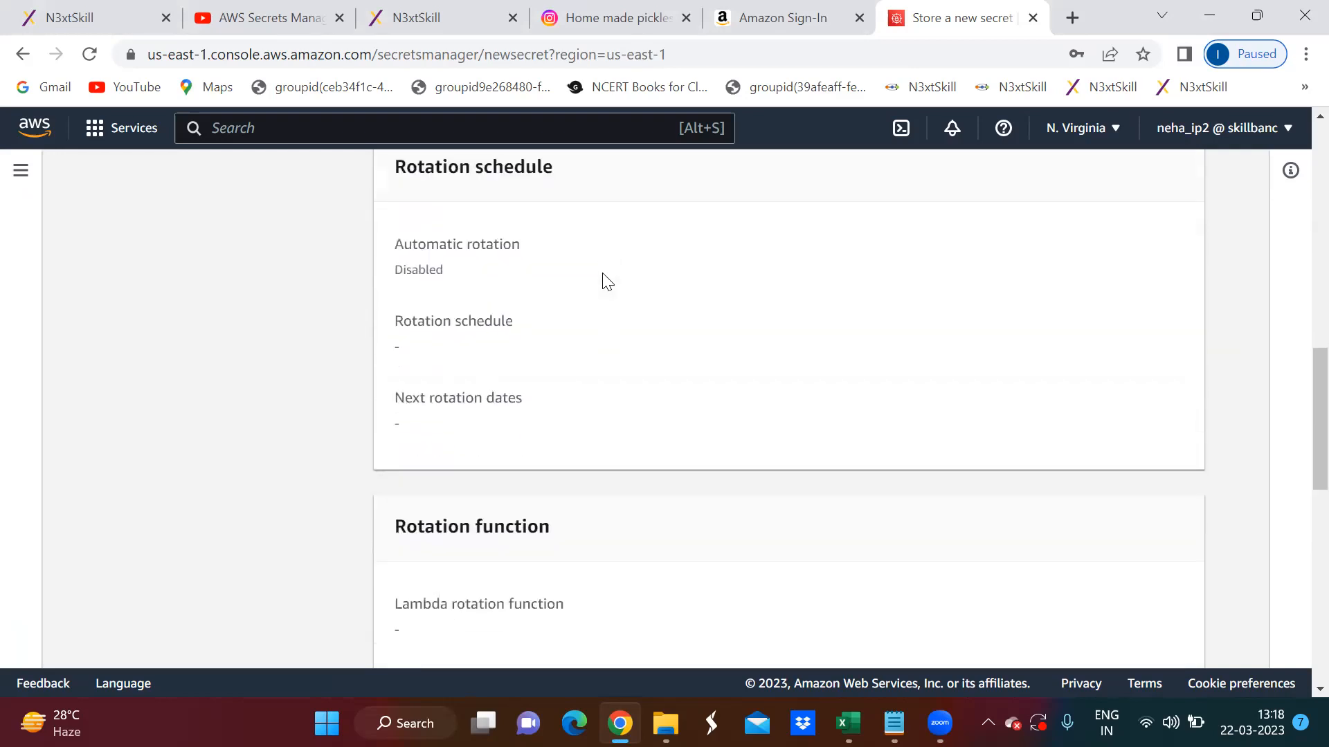
scroll(607, 281, down, 5)
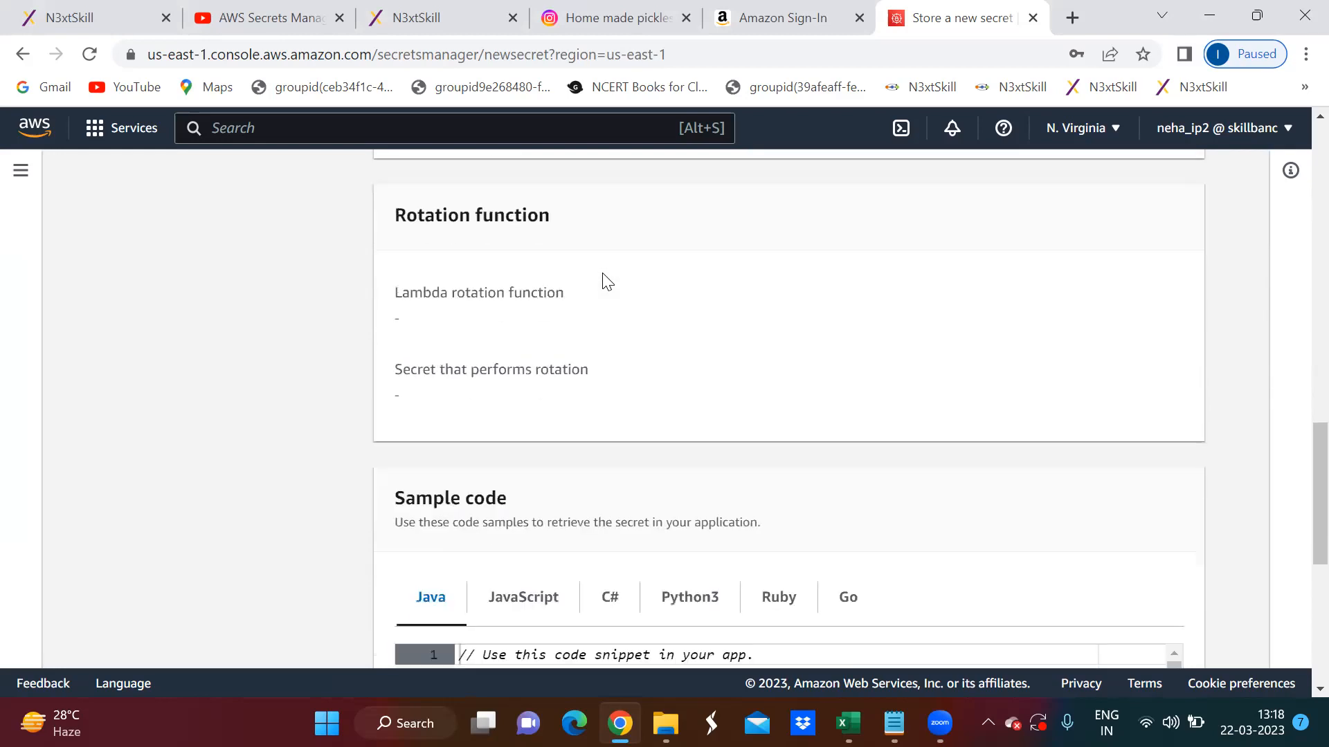
scroll(607, 281, down, 2)
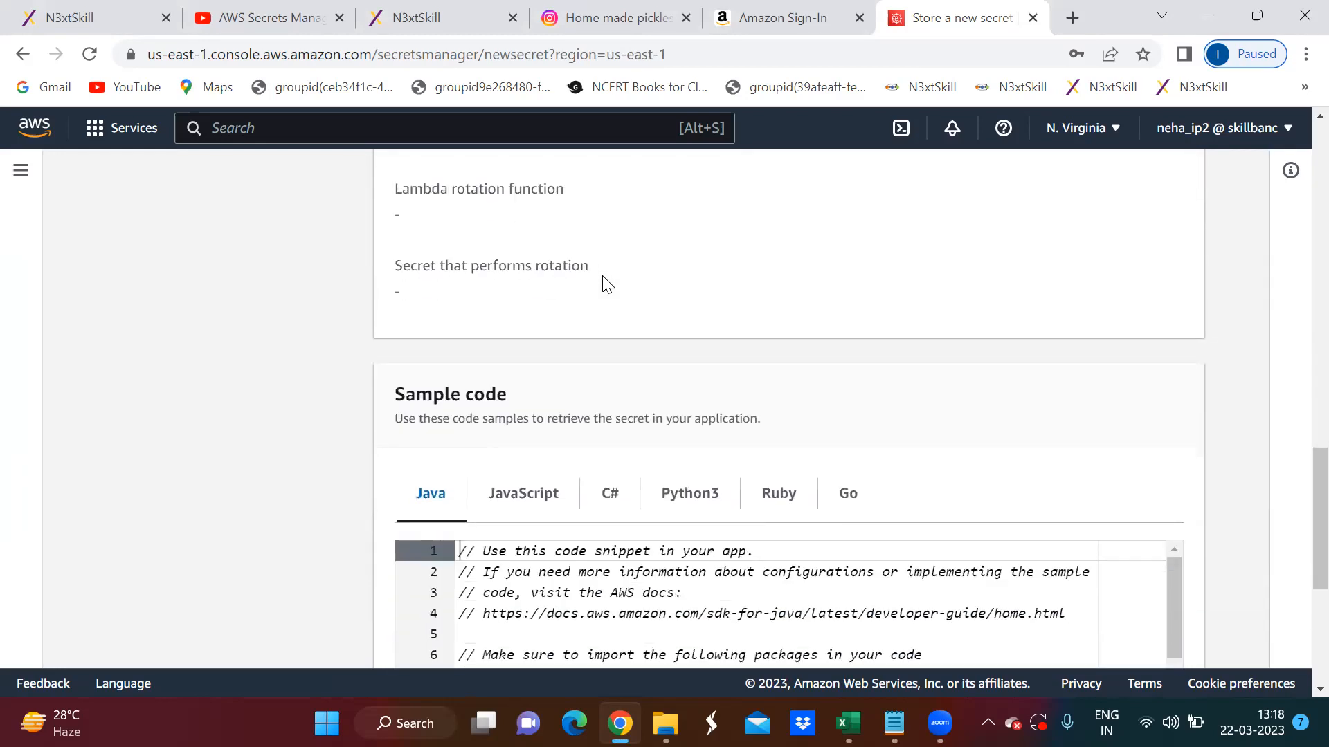
scroll(607, 284, down, 2)
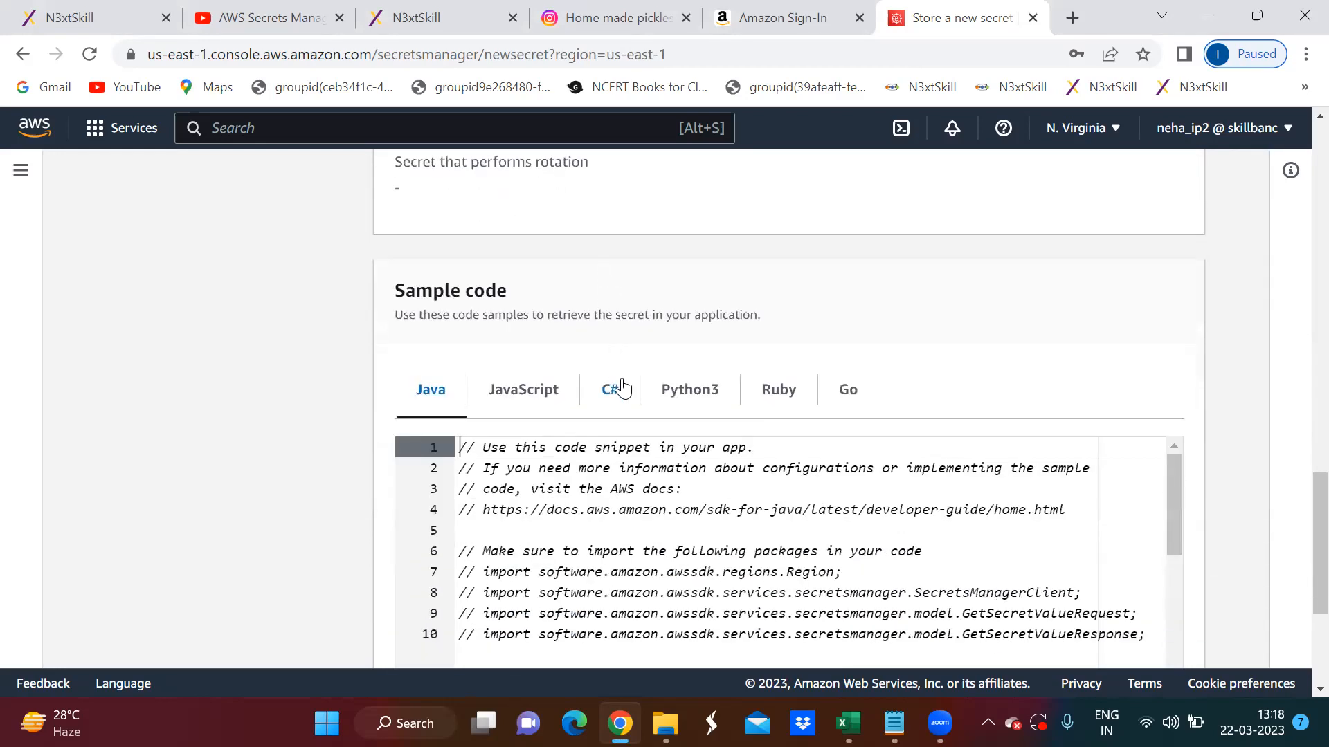
click(612, 389)
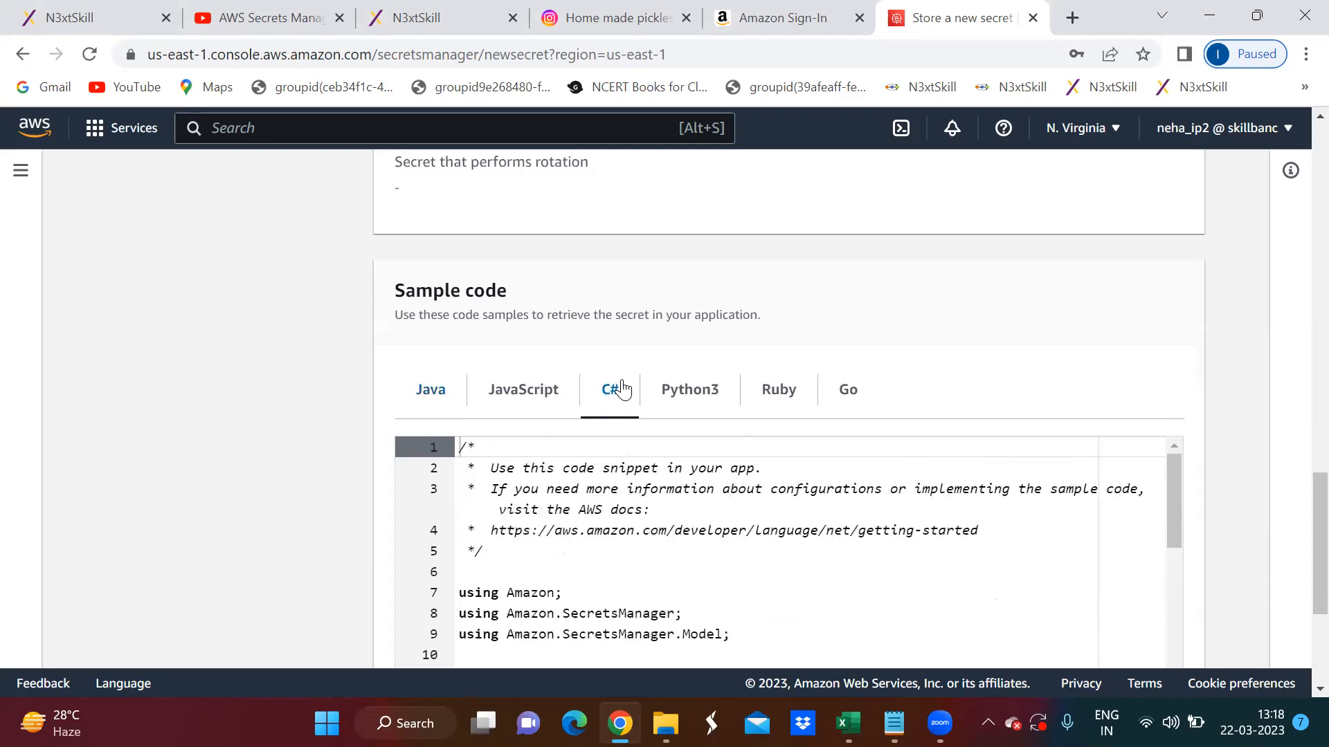
scroll(1014, 333, down, 3)
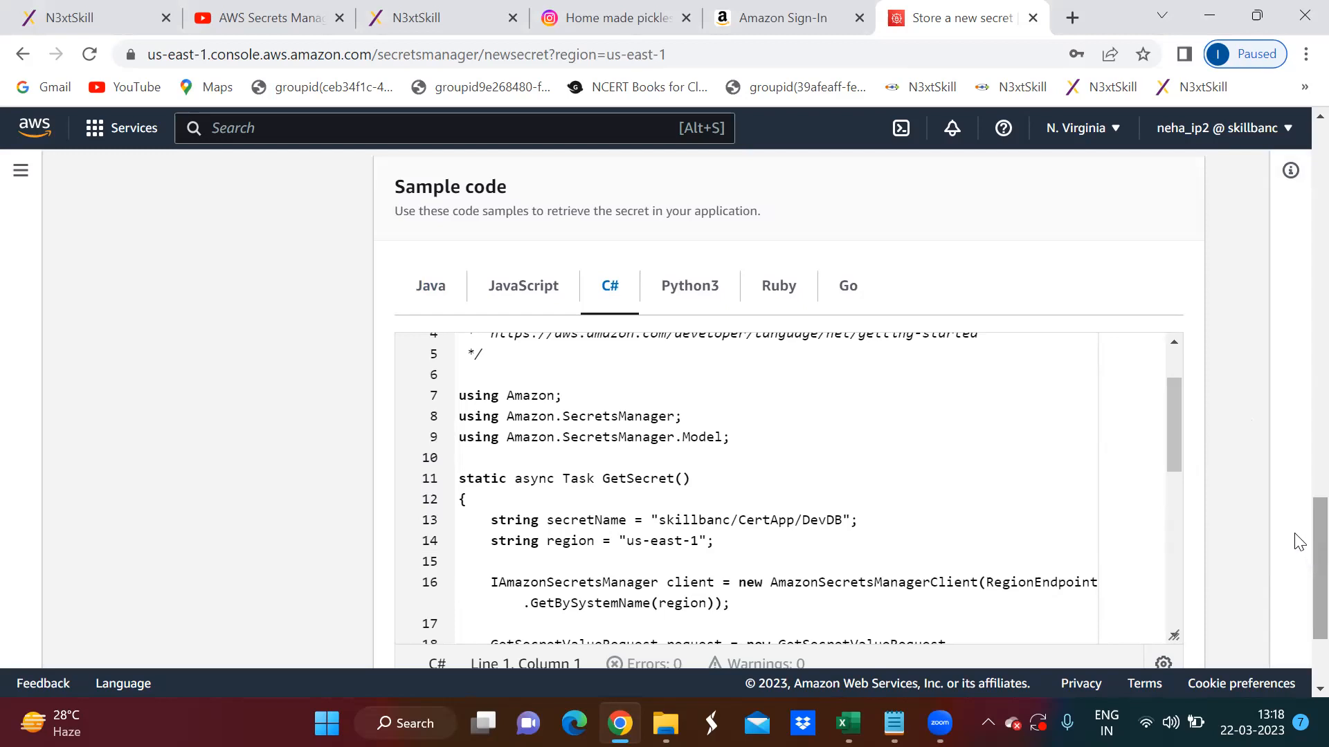
scroll(1052, 455, down, 1)
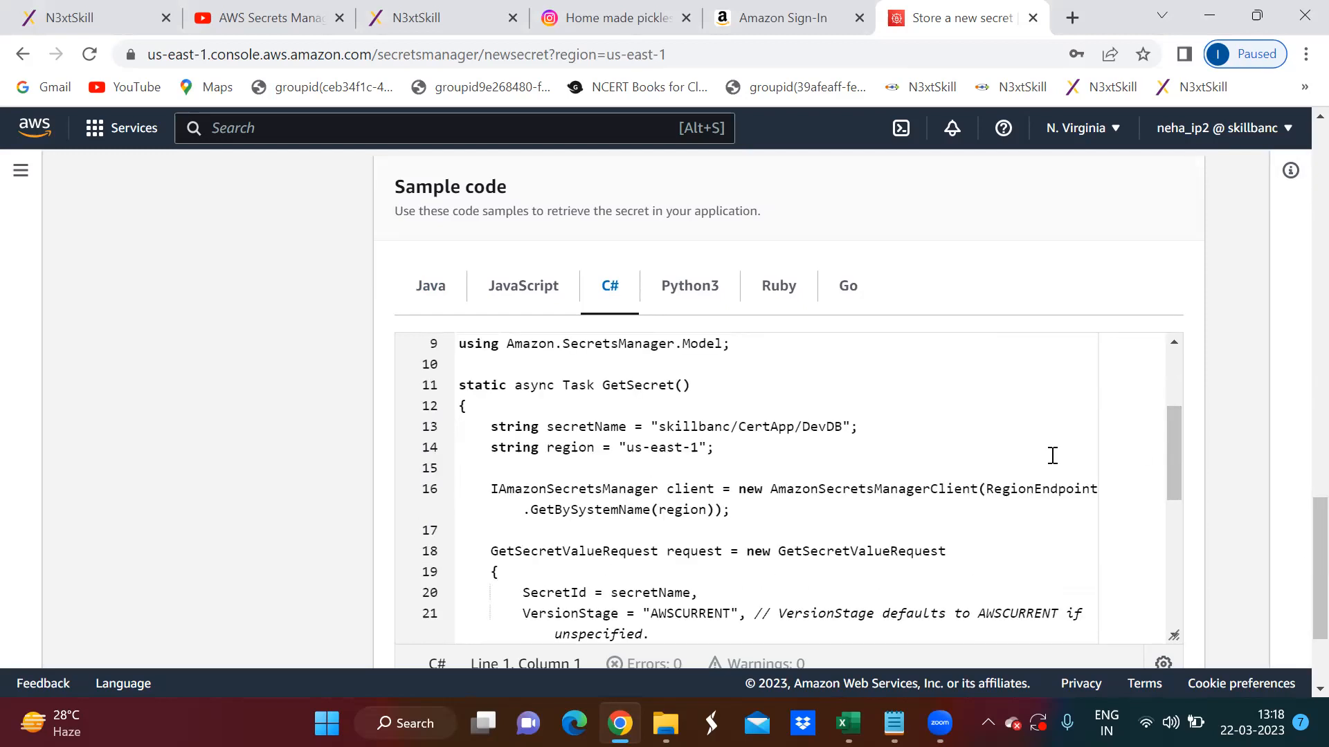
scroll(1053, 456, down, 1)
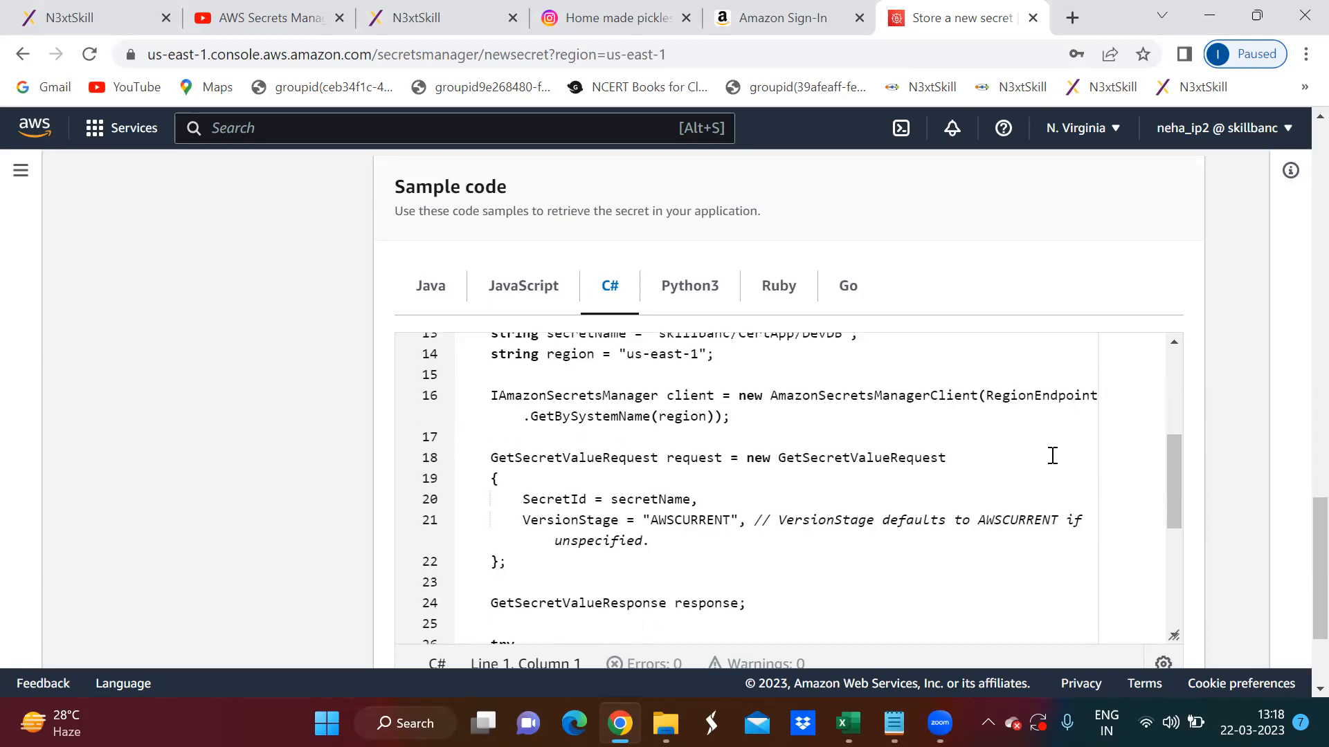
- Read the rest of the C# sample code, from the secret value request to the end of the method
scroll(1052, 456, down, 1)
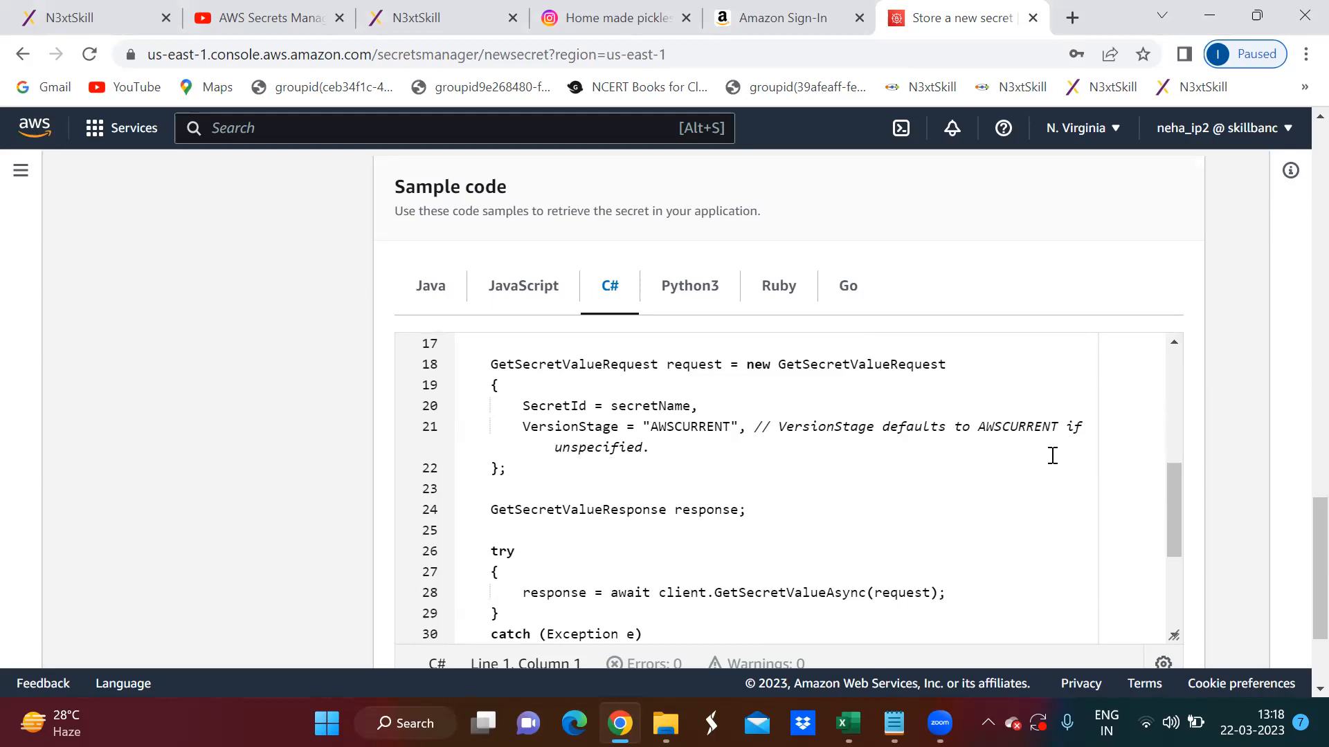
scroll(1053, 456, down, 1)
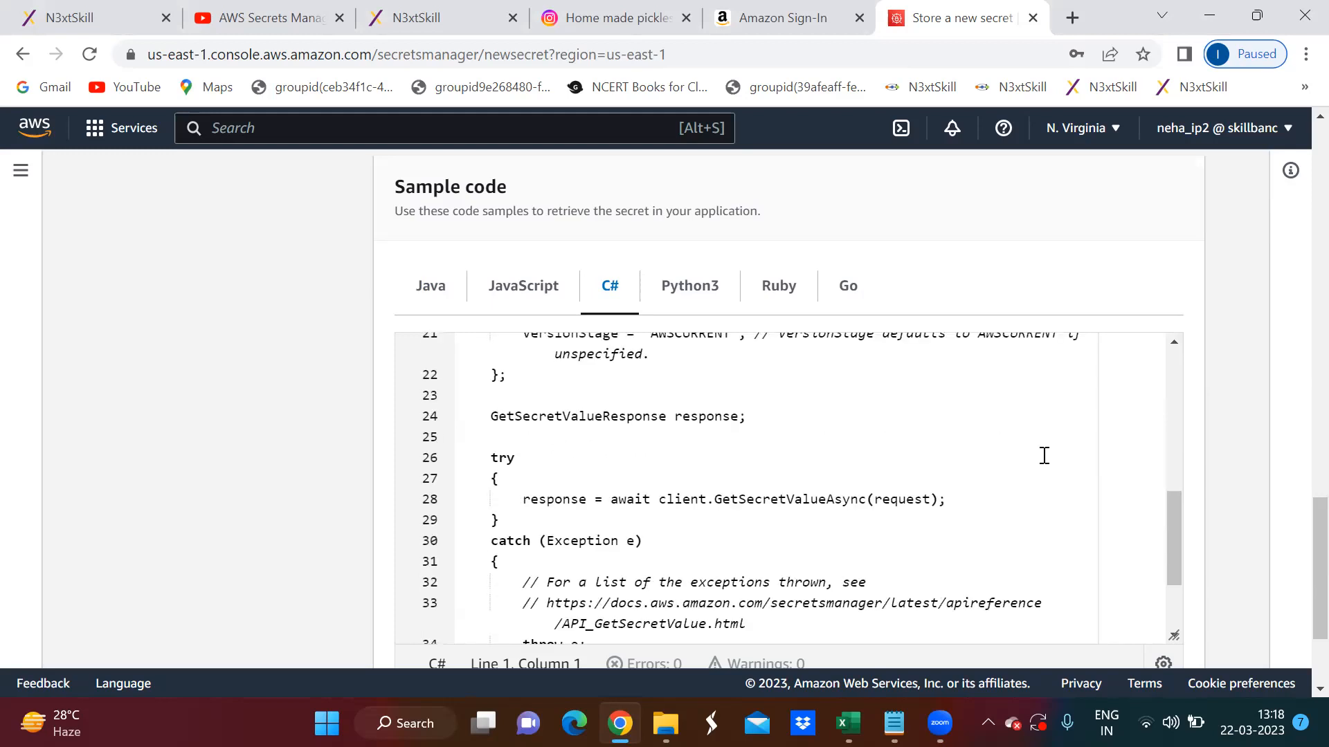
scroll(1027, 462, down, 1)
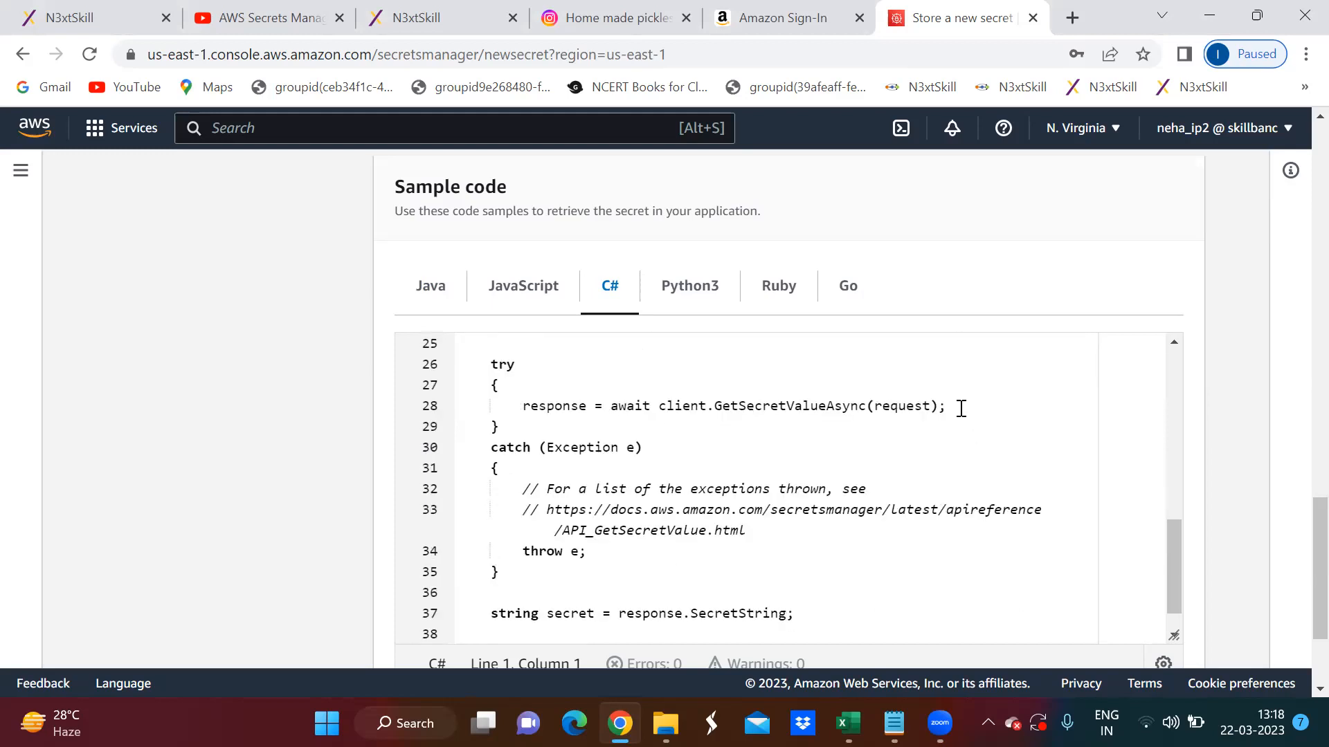
scroll(961, 409, down, 1)
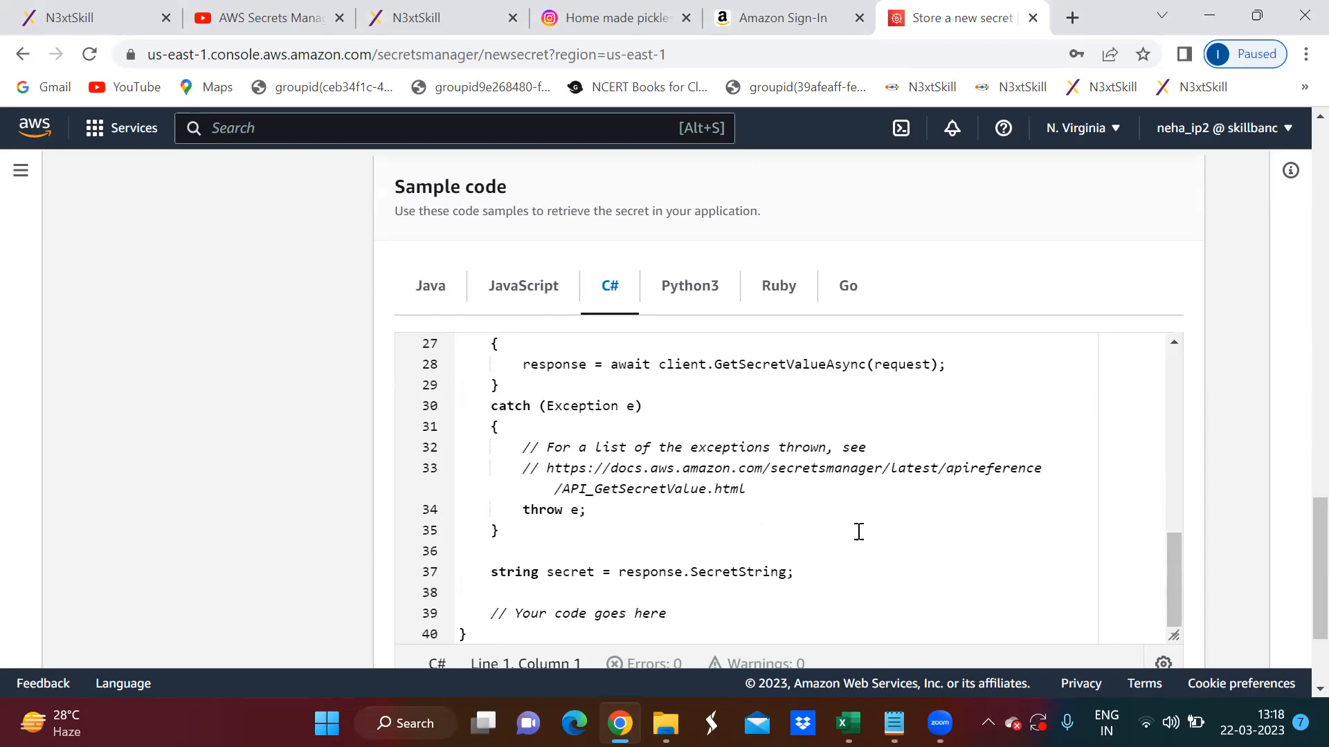
scroll(982, 519, down, 2)
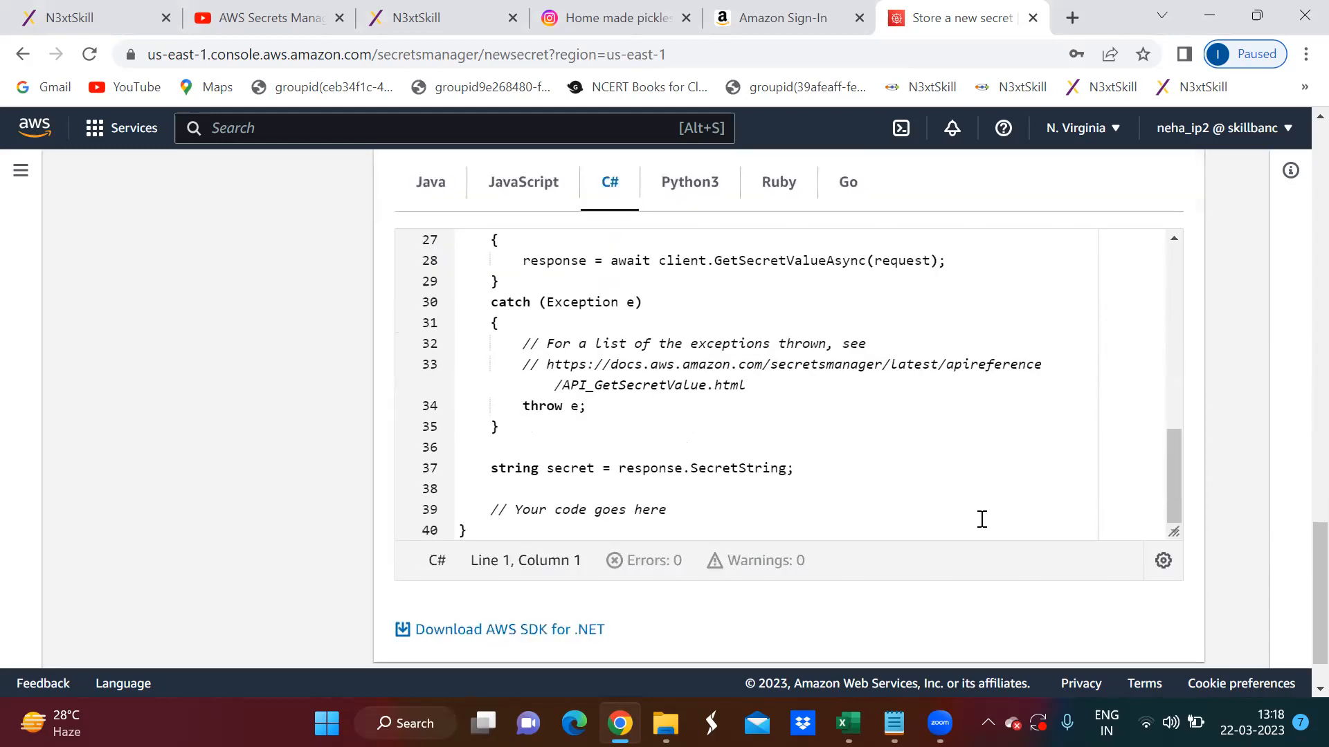
scroll(982, 519, down, 1)
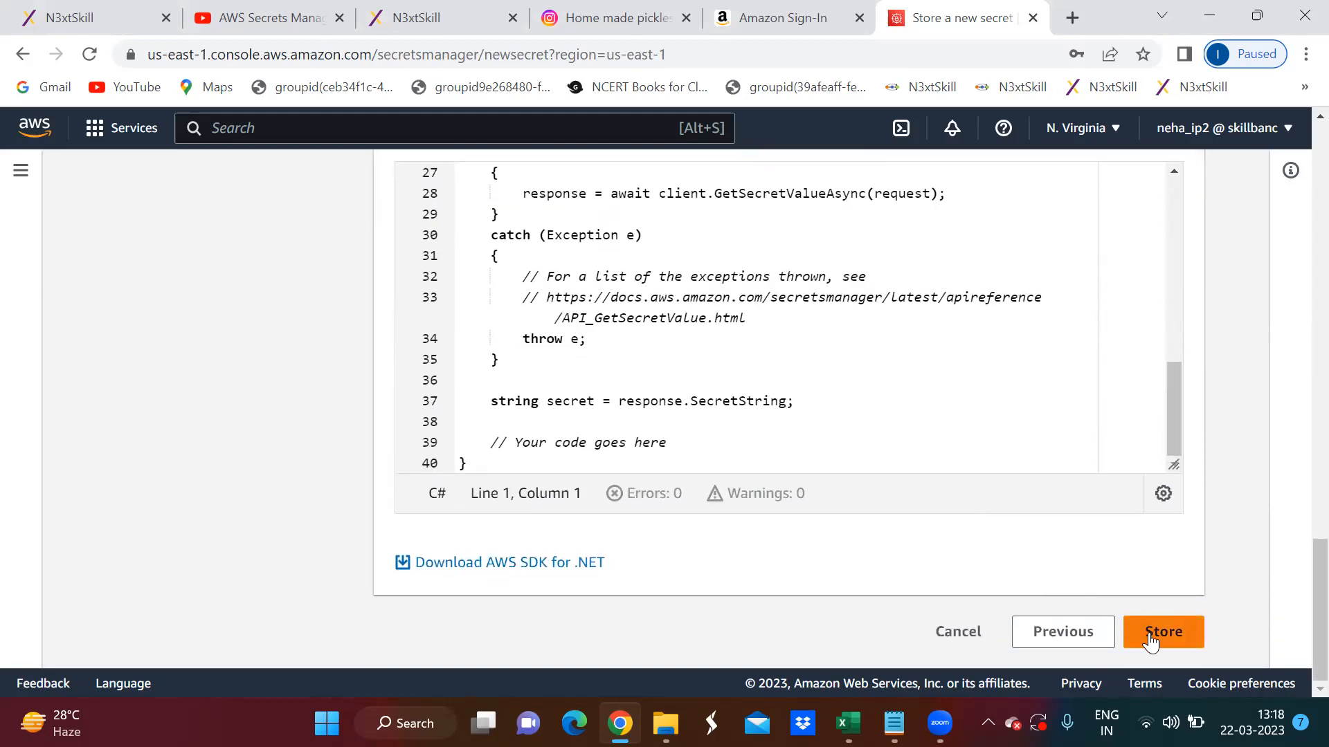
- Highlight the C# sample's Amazon using directives, the GetSecret method declaration, and the secretName and region variables in turn
scroll(980, 346, up, 6)
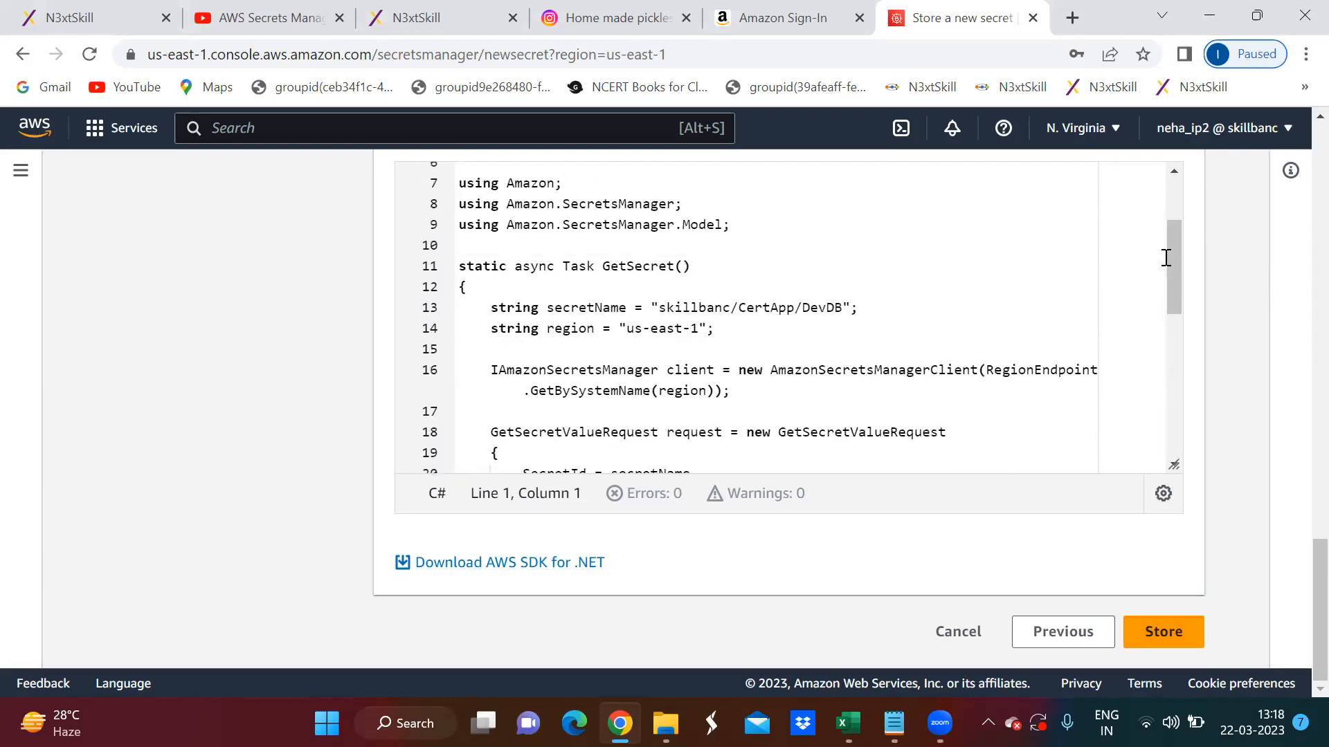
drag(1170, 254, 1171, 247)
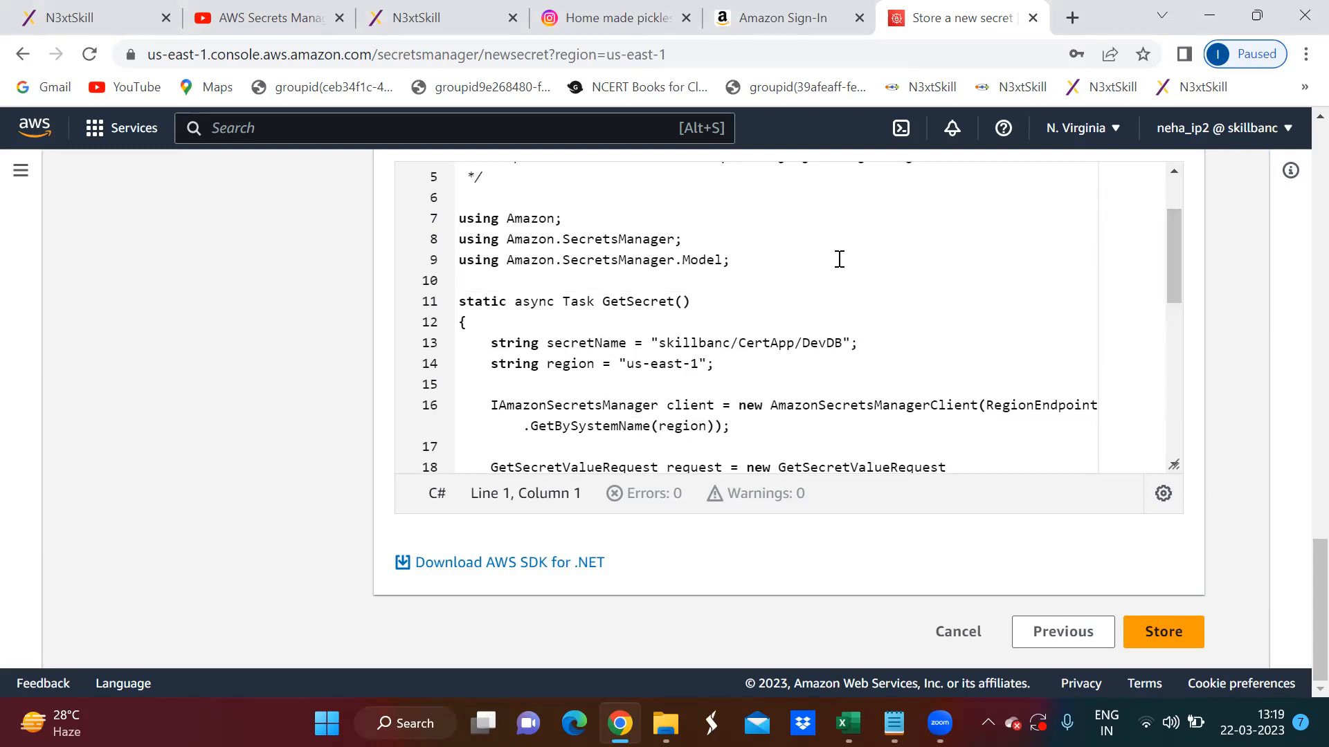
drag(459, 218, 737, 272)
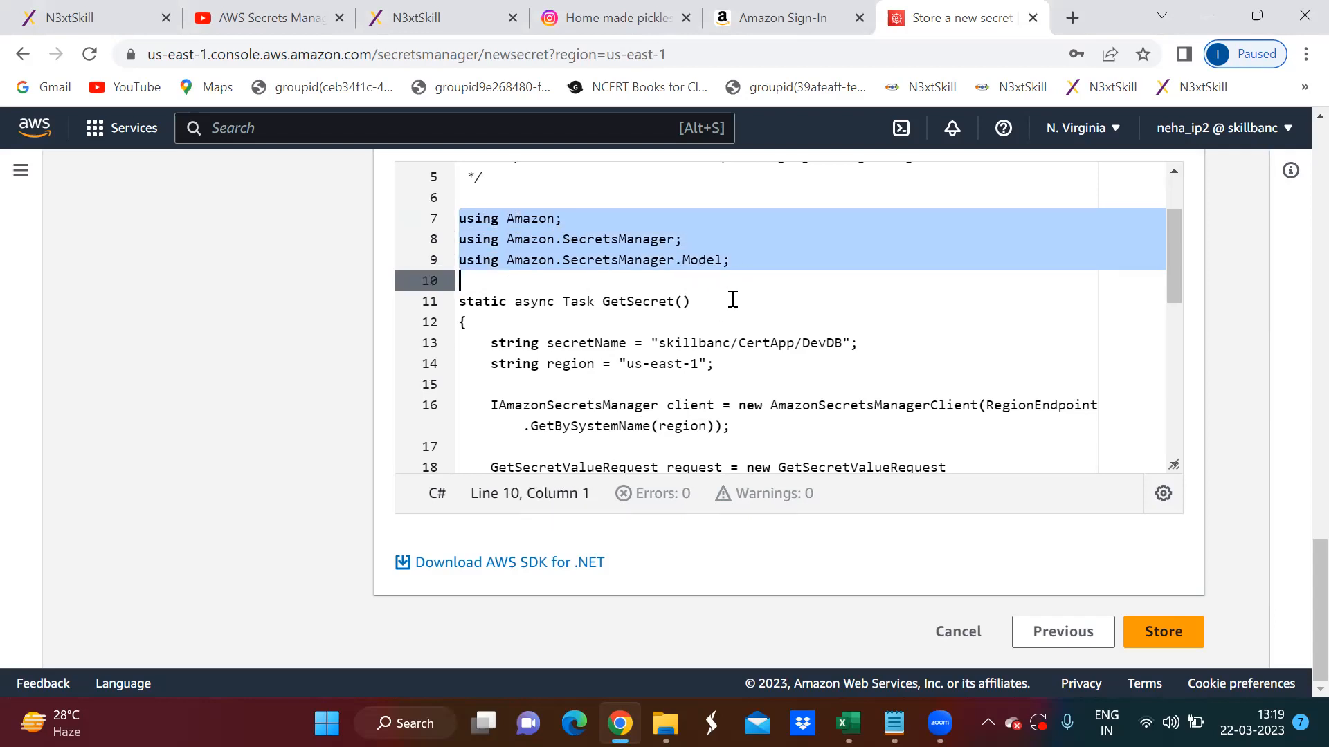
click(733, 299)
drag(733, 299, 450, 296)
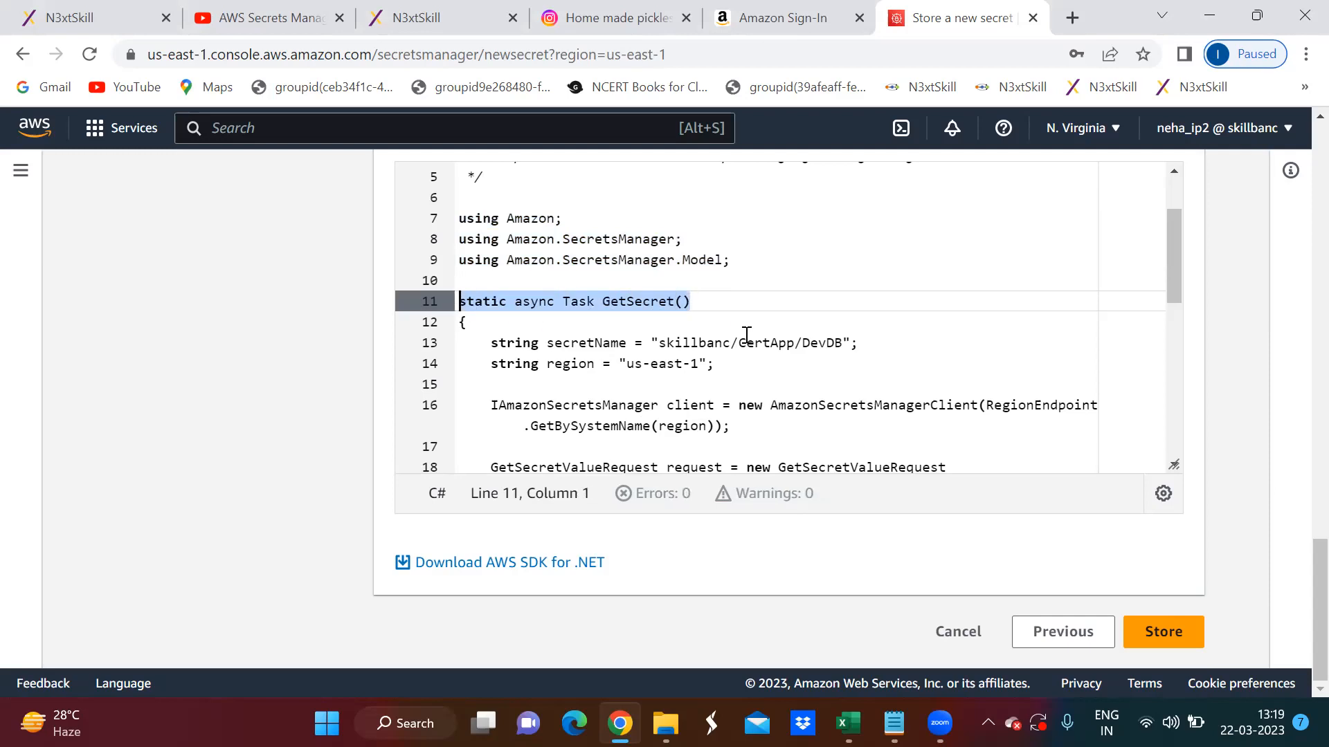
click(861, 341)
drag(858, 342, 501, 341)
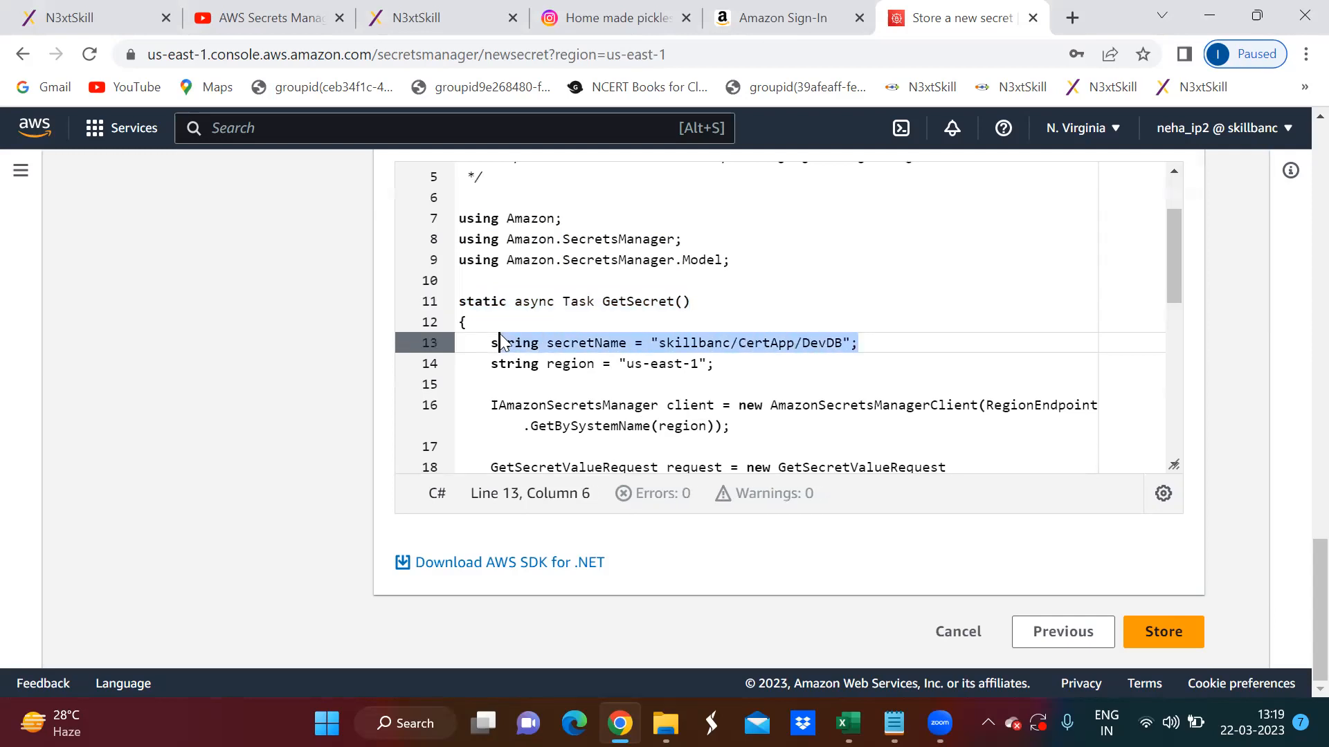
click(728, 378)
drag(732, 356, 499, 363)
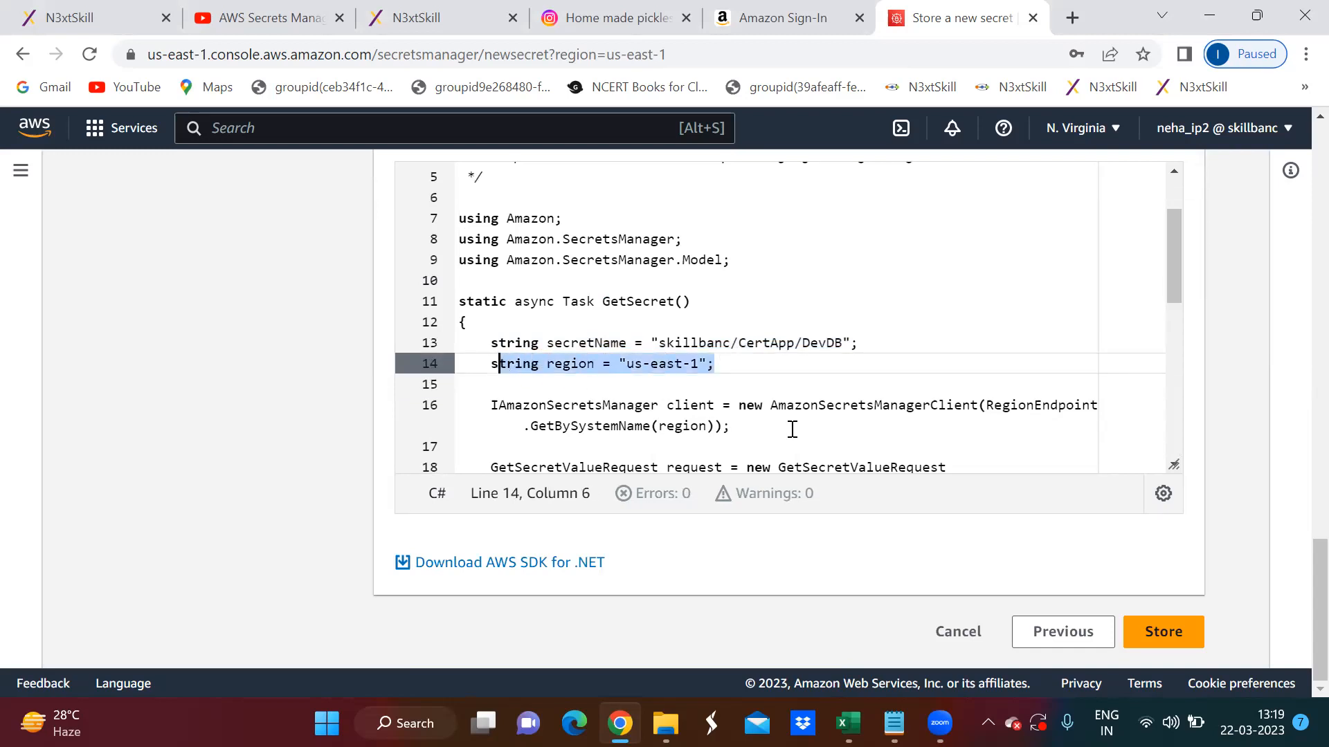
- Highlight the Secrets Manager client creation and the GetSecretValueRequest with its SecretId and VersionStage settings in turn
scroll(792, 429, down, 2)
drag(493, 217, 1093, 215)
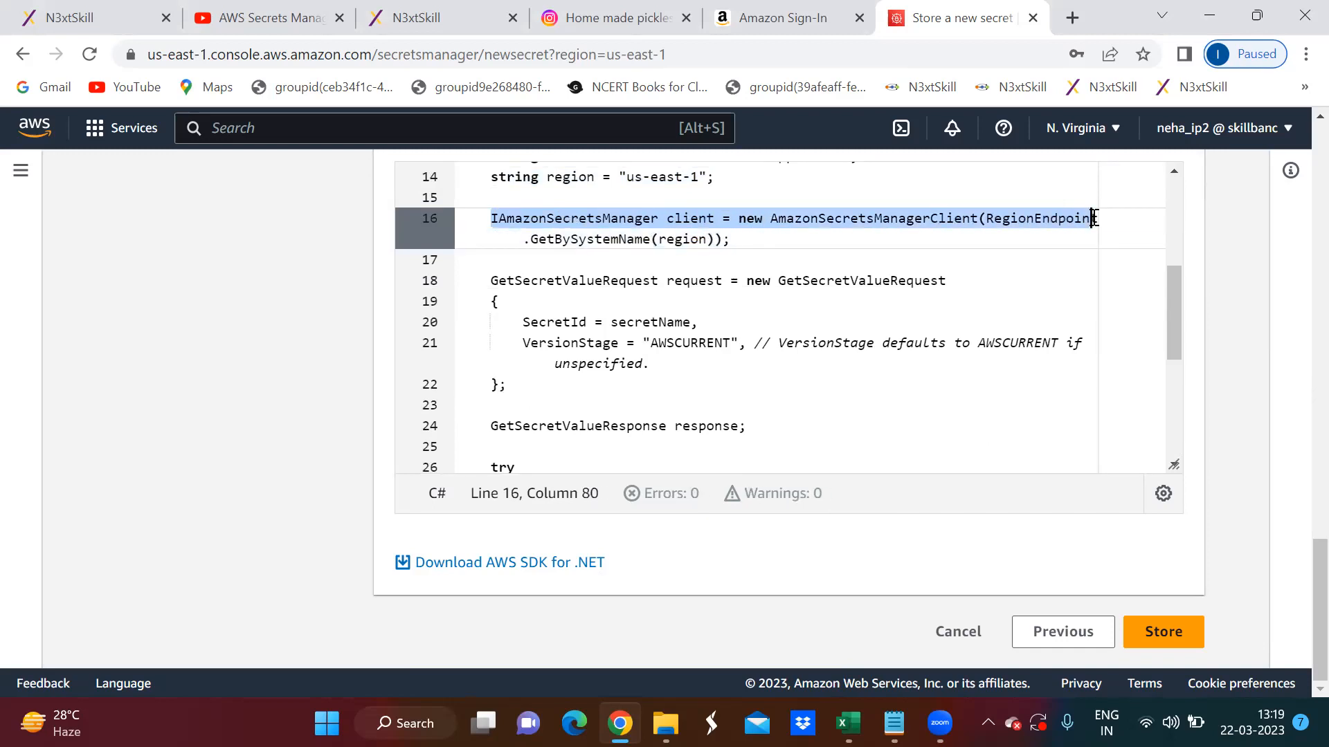
drag(729, 239, 530, 240)
drag(489, 282, 970, 282)
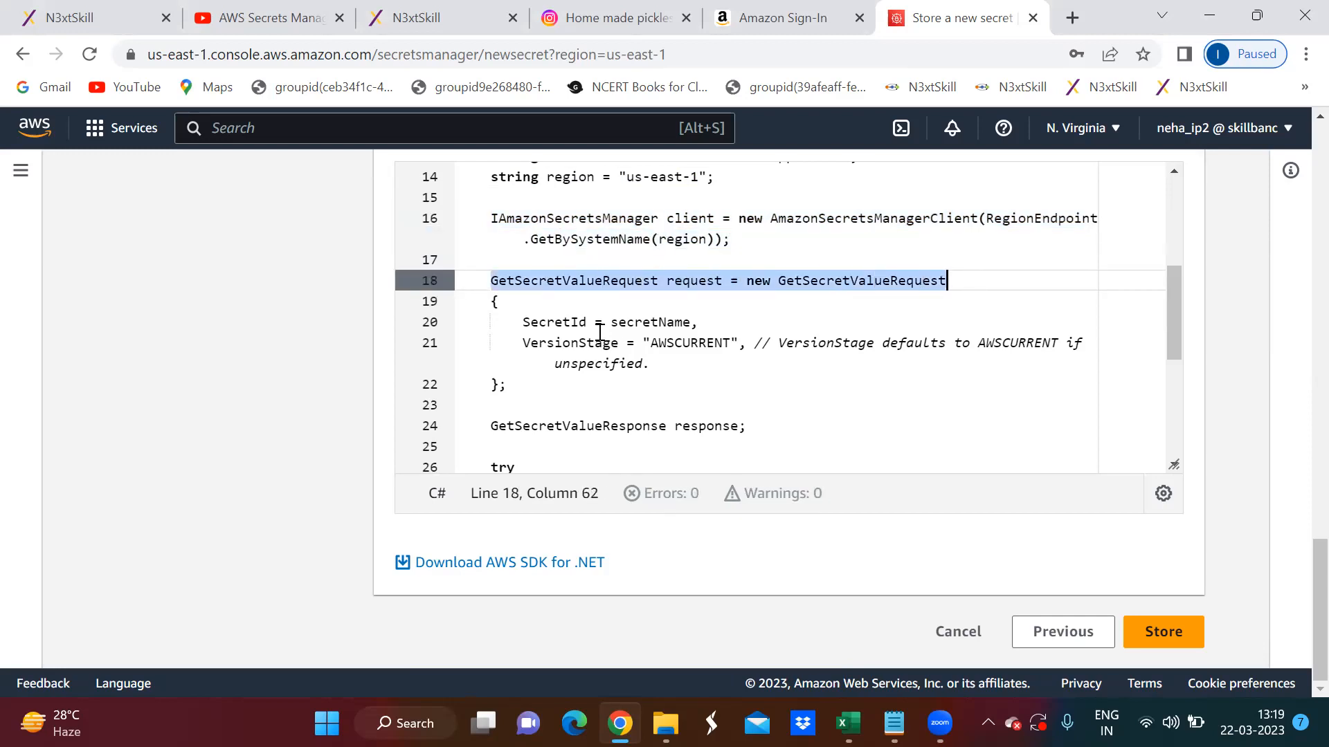
drag(514, 321, 717, 318)
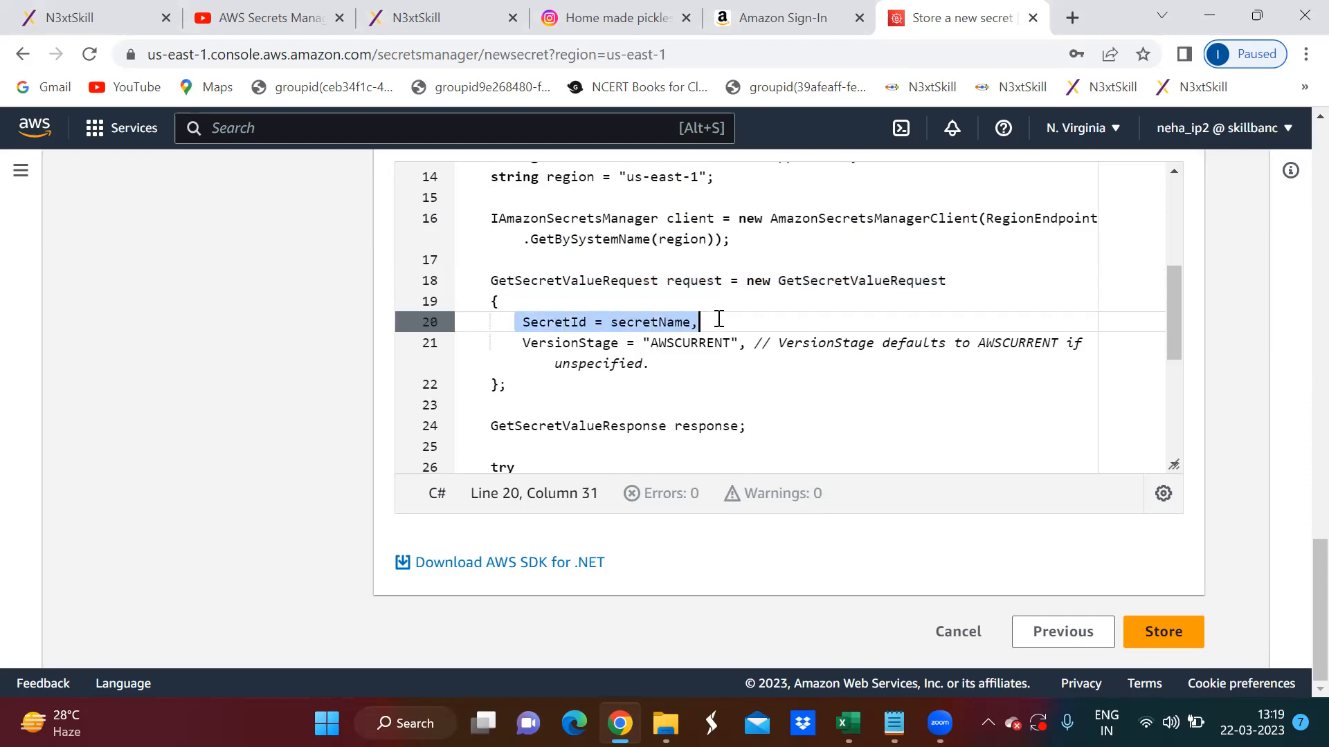
click(526, 344)
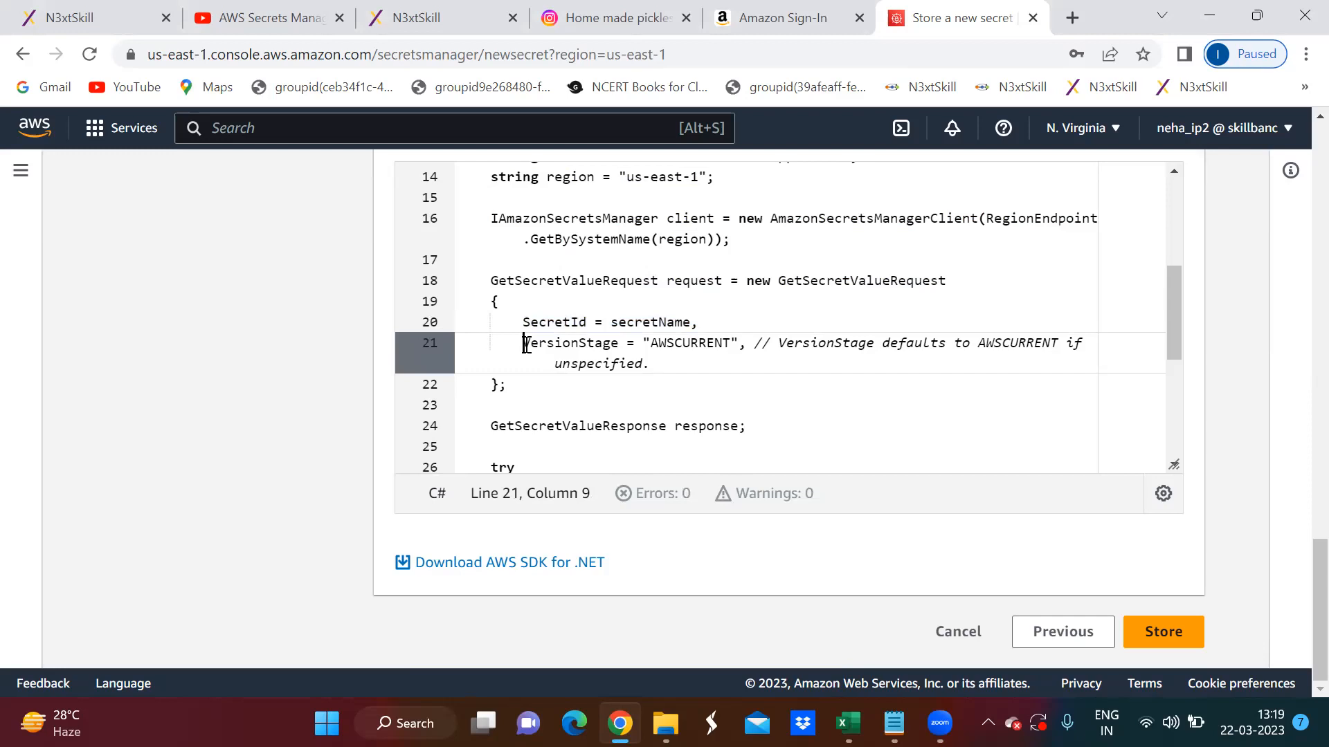
drag(526, 344, 748, 344)
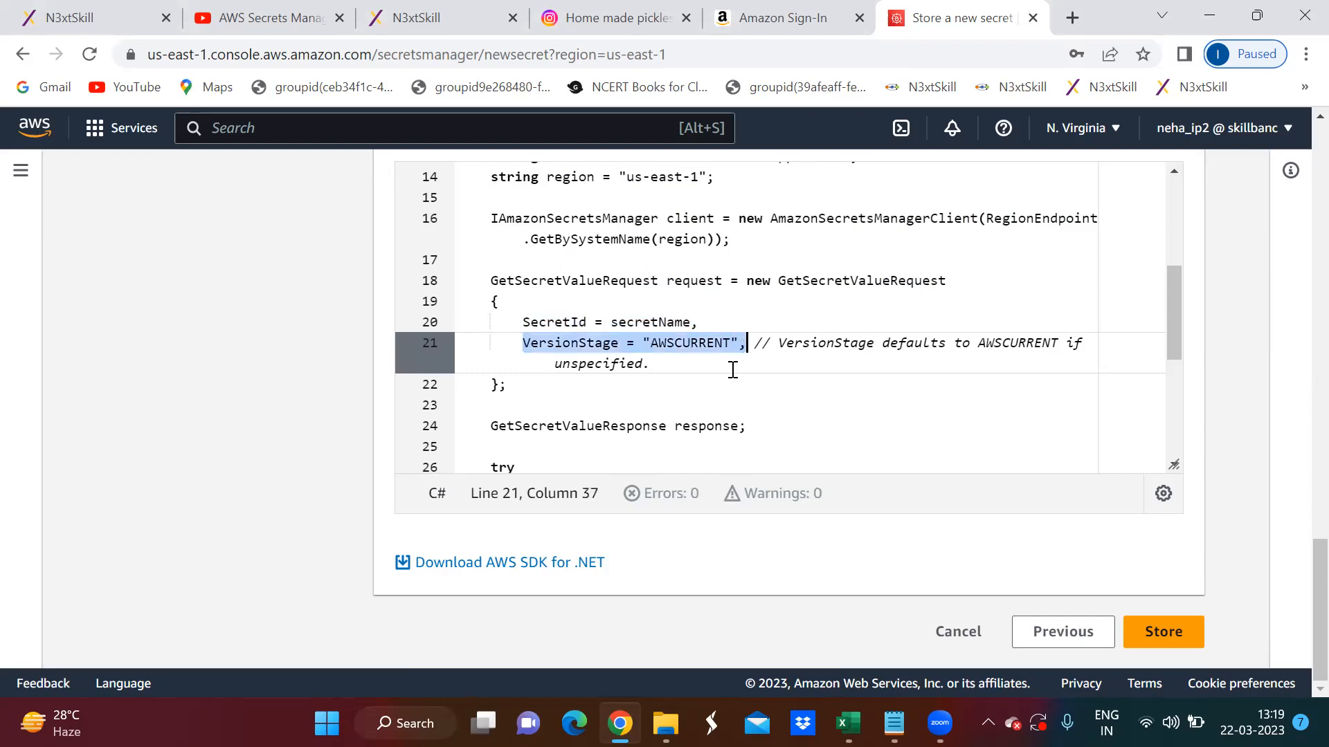
- Highlight the GetSecretValueResponse declaration, the GetSecretValueAsync call and the line assigning response.SecretString in turn
scroll(732, 370, down, 2)
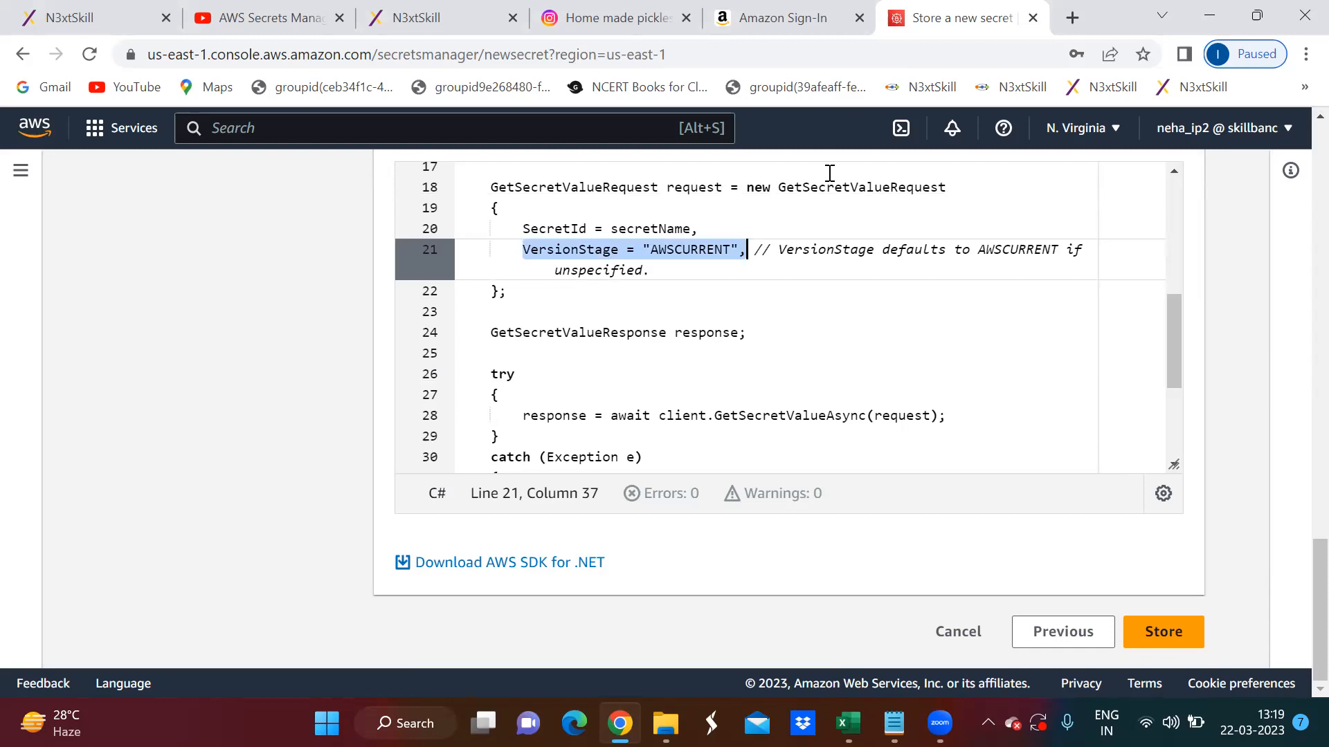
scroll(722, 263, down, 2)
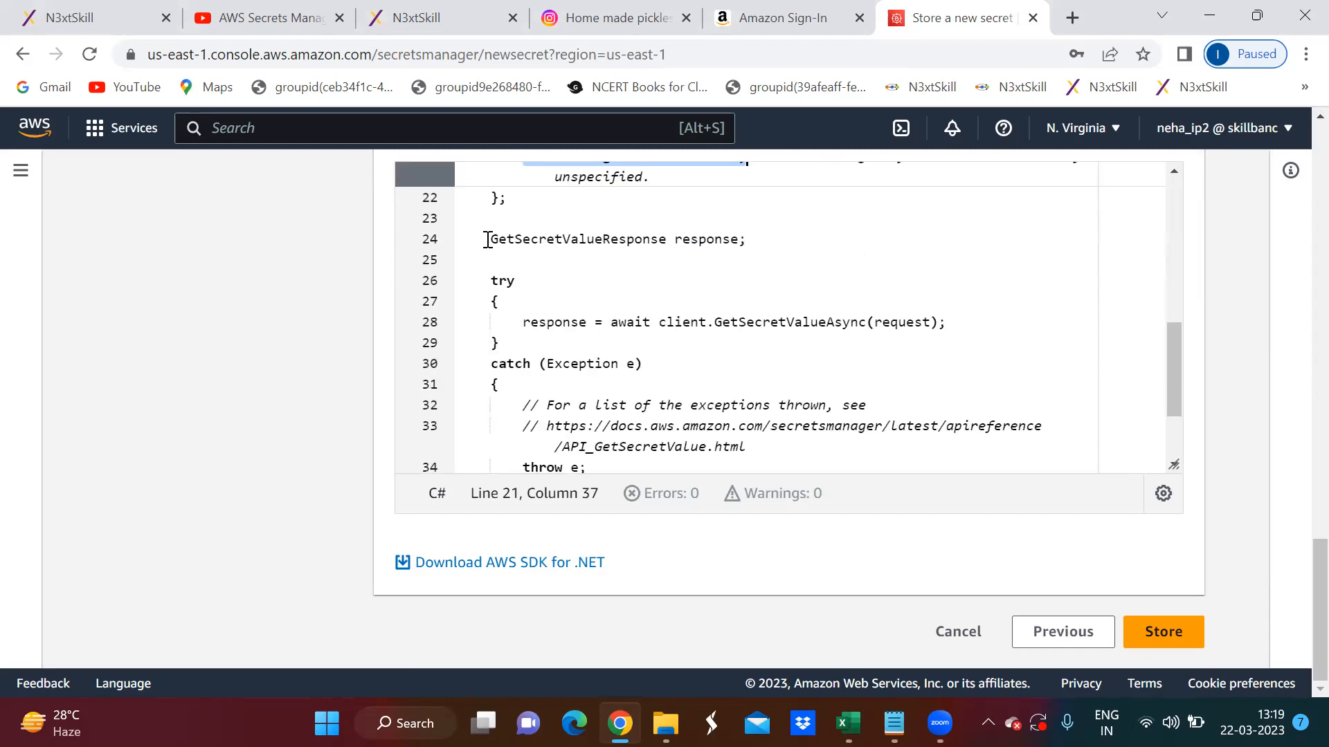
drag(487, 240, 753, 235)
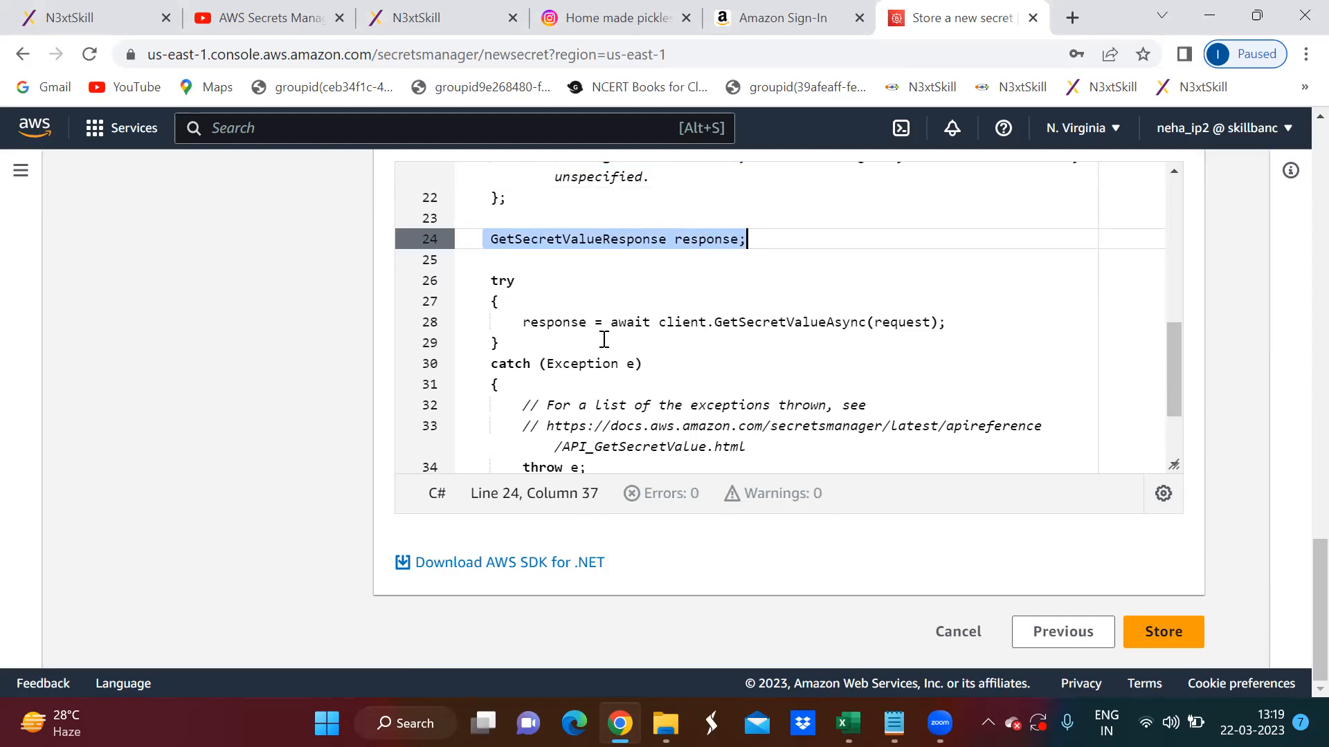
drag(513, 322, 948, 320)
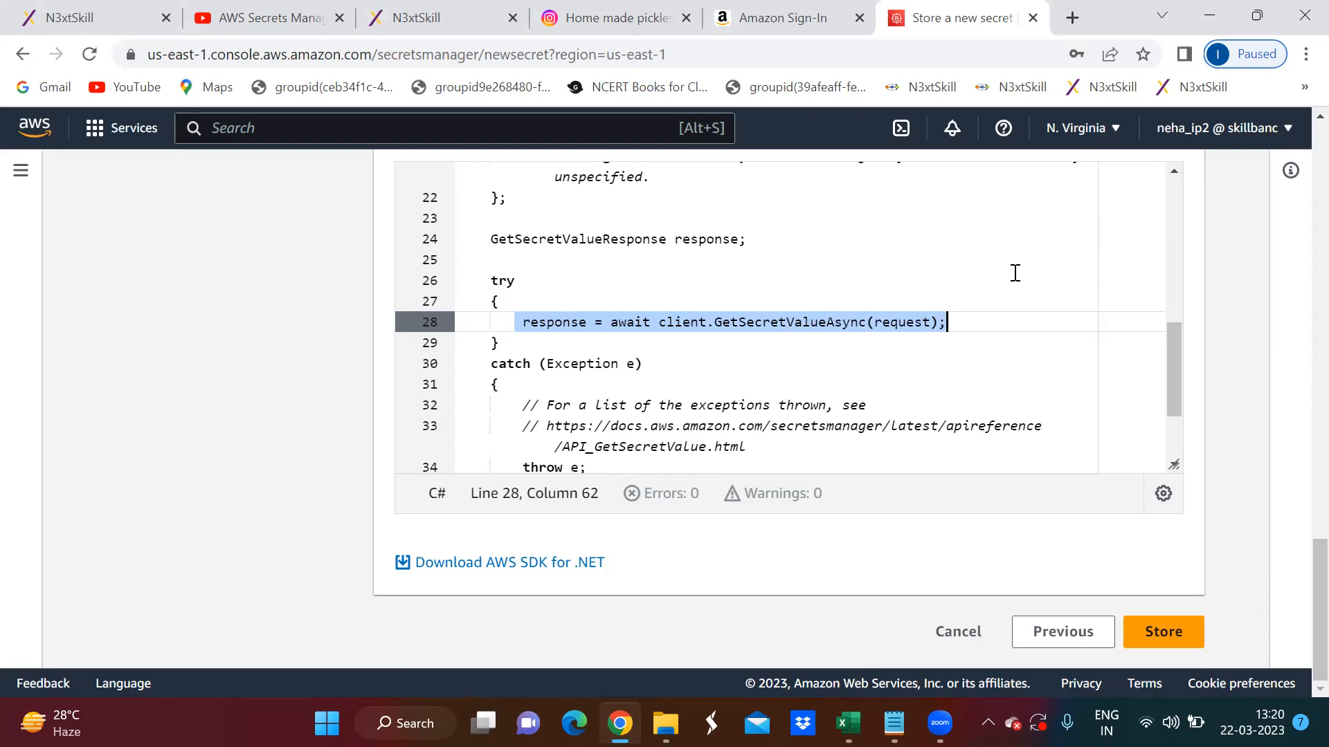
scroll(1000, 280, down, 2)
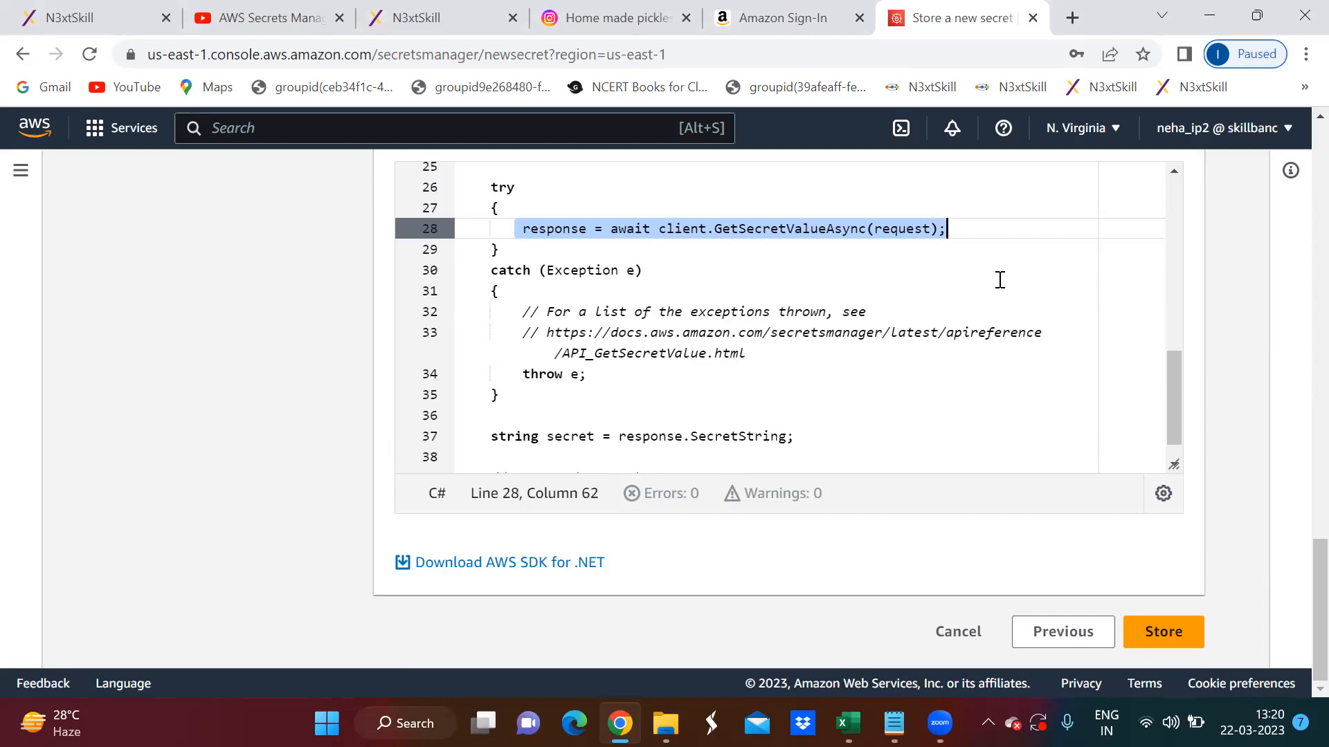
scroll(1000, 279, down, 1)
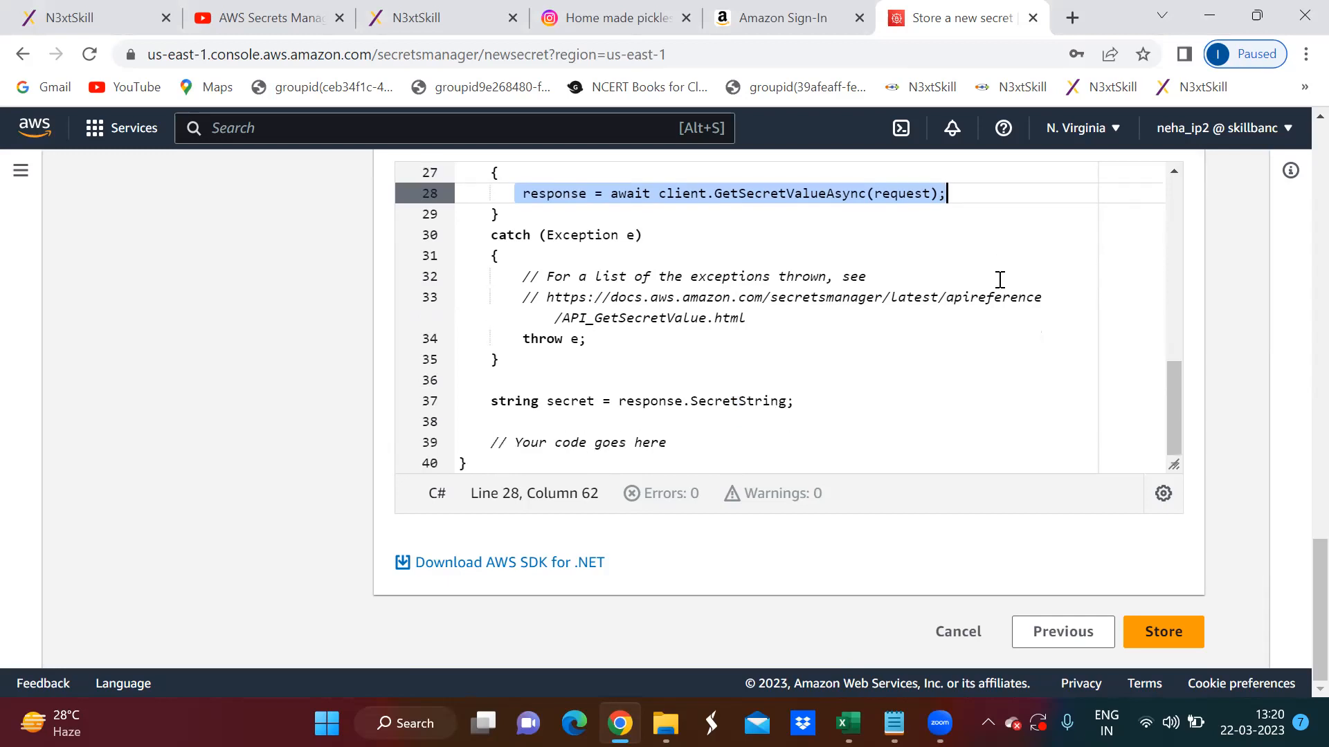
drag(803, 401, 464, 404)
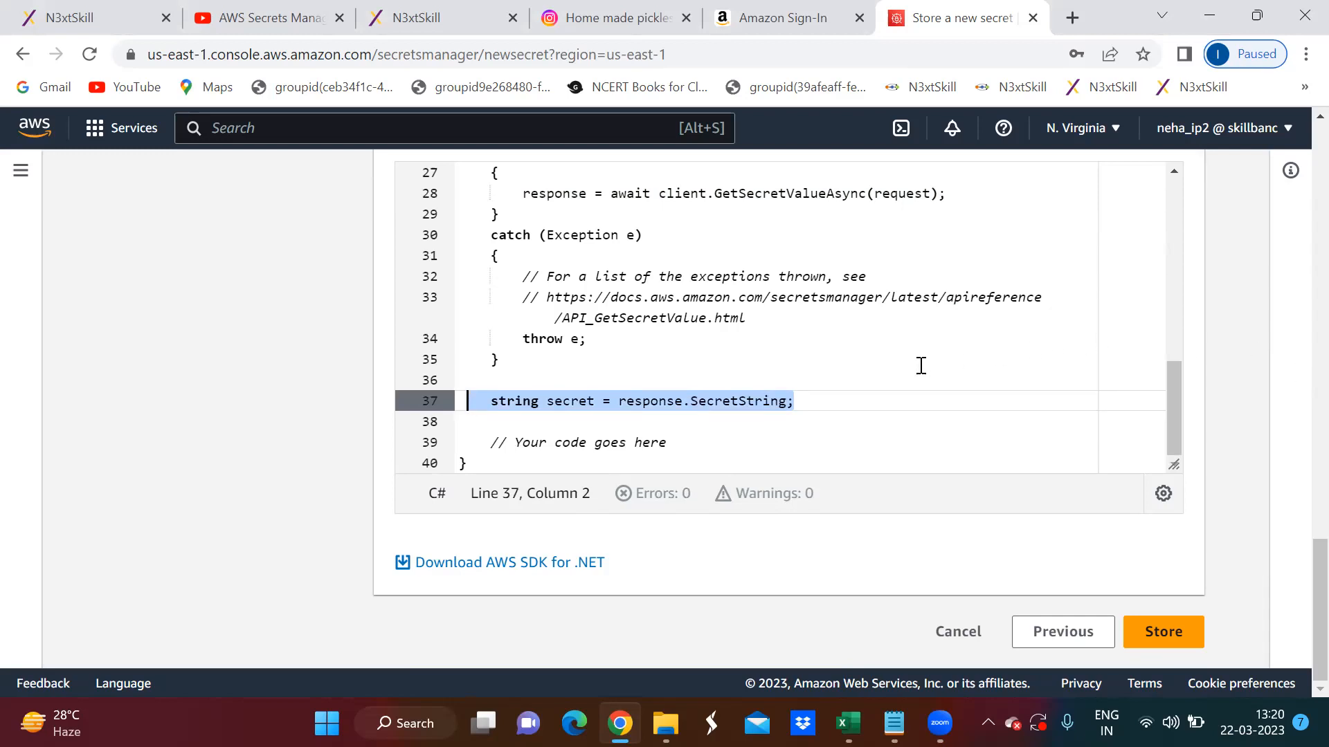
- Store the secret and check the skillbanc/CertApp/DevDB and skillbanc/TaskApp/DevDB entries in the secrets list
click(1185, 633)
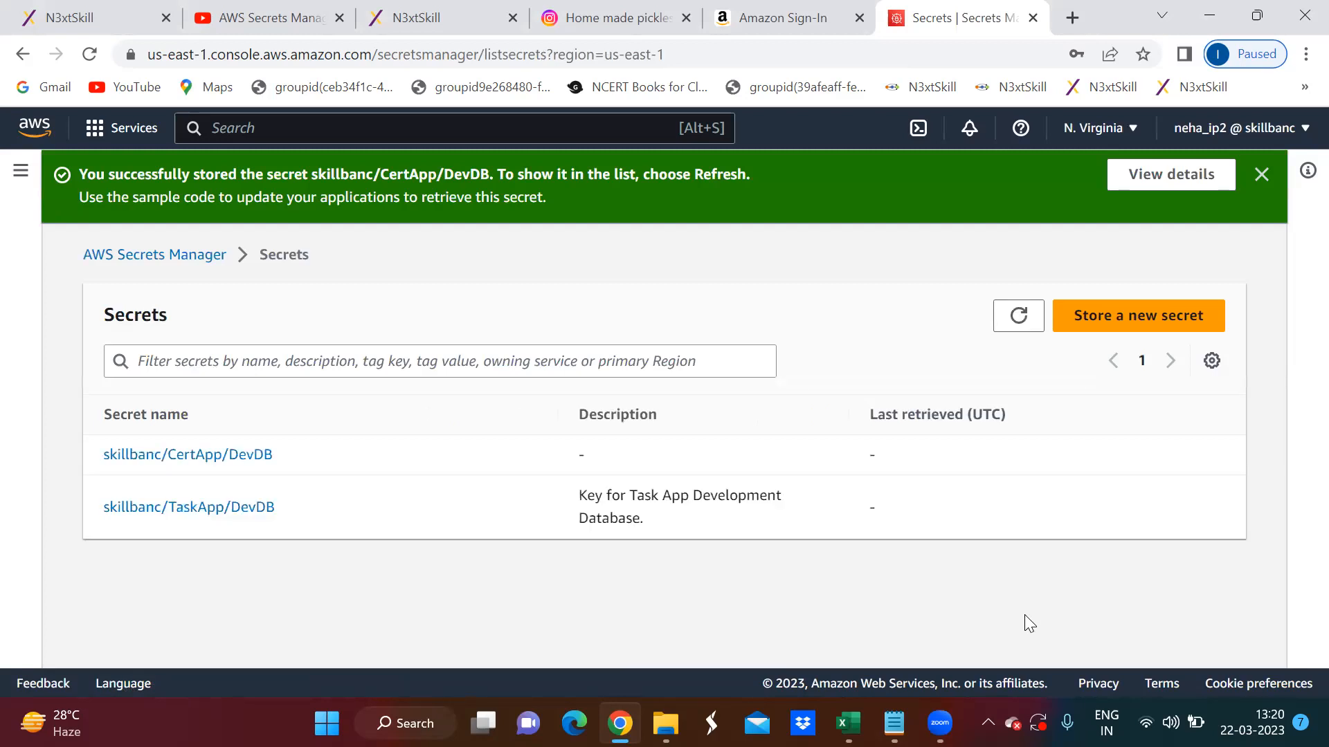
drag(316, 454, 163, 453)
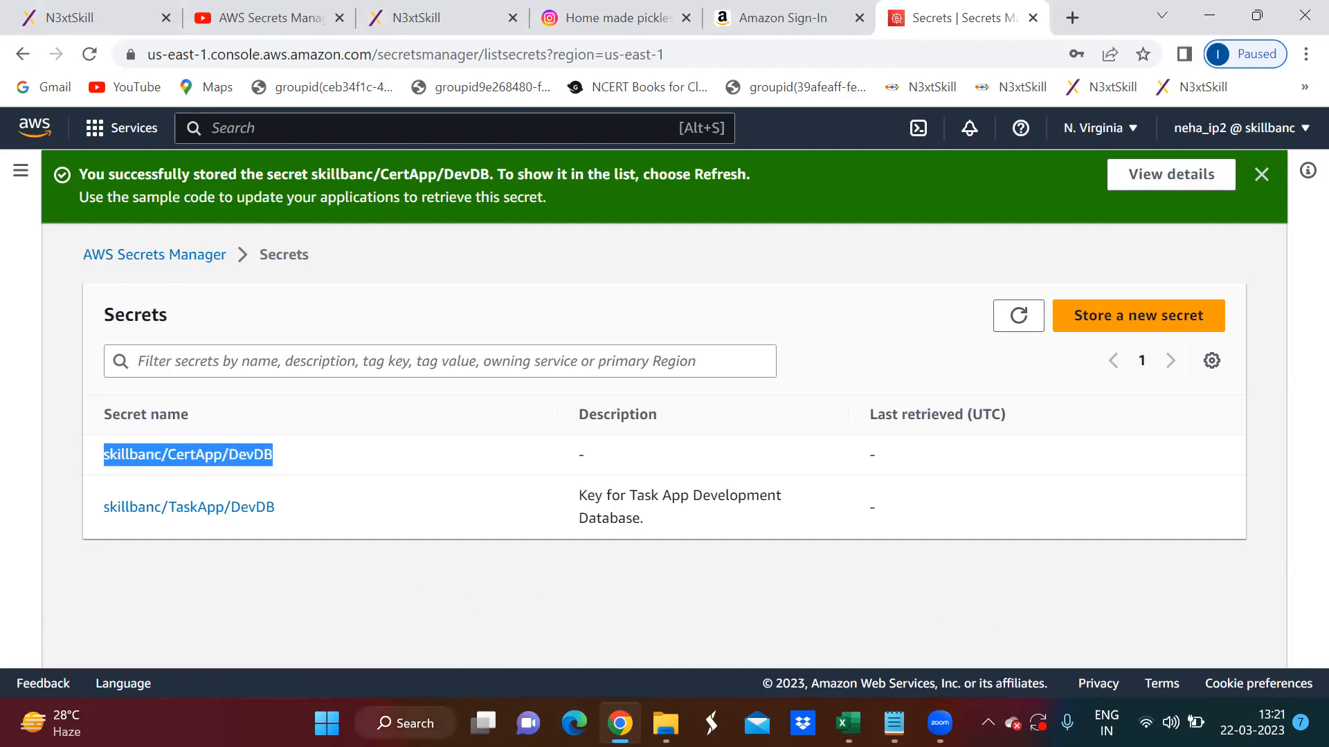
click(270, 570)
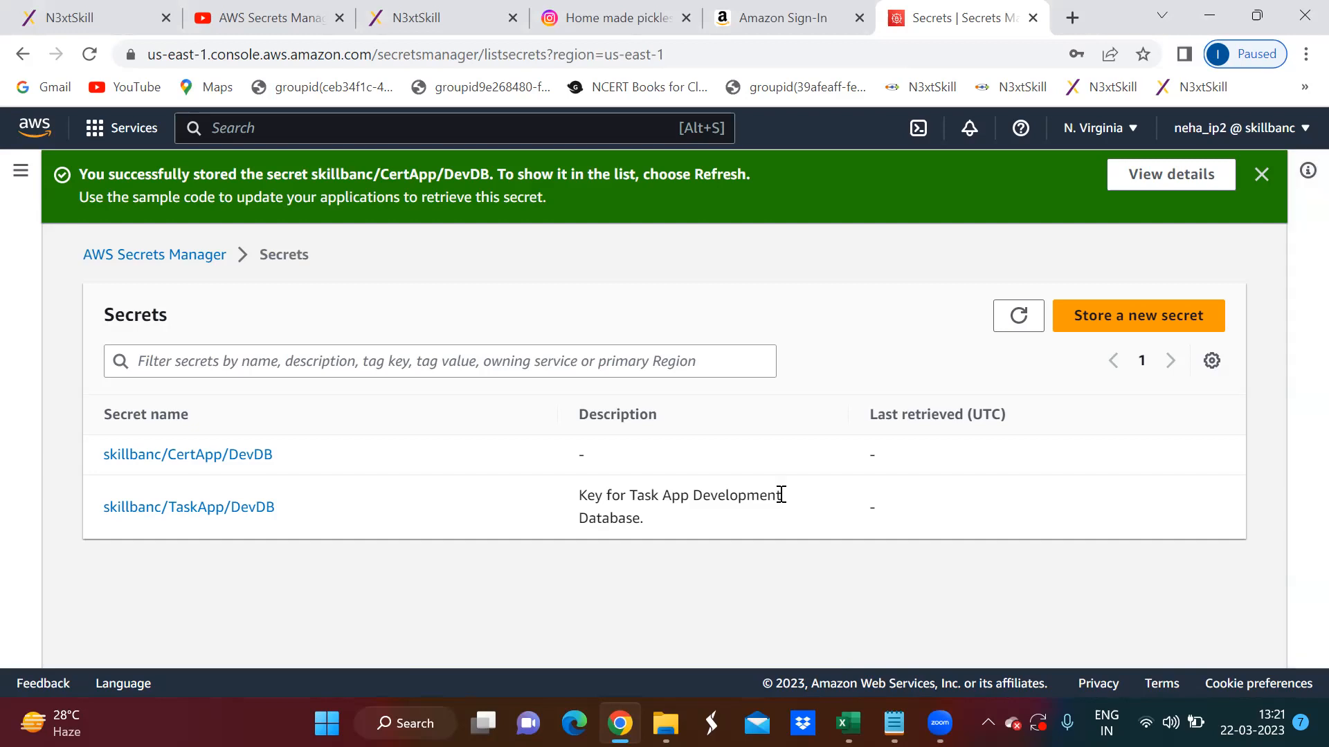
drag(278, 458, 106, 465)
click(210, 530)
drag(277, 511, 62, 511)
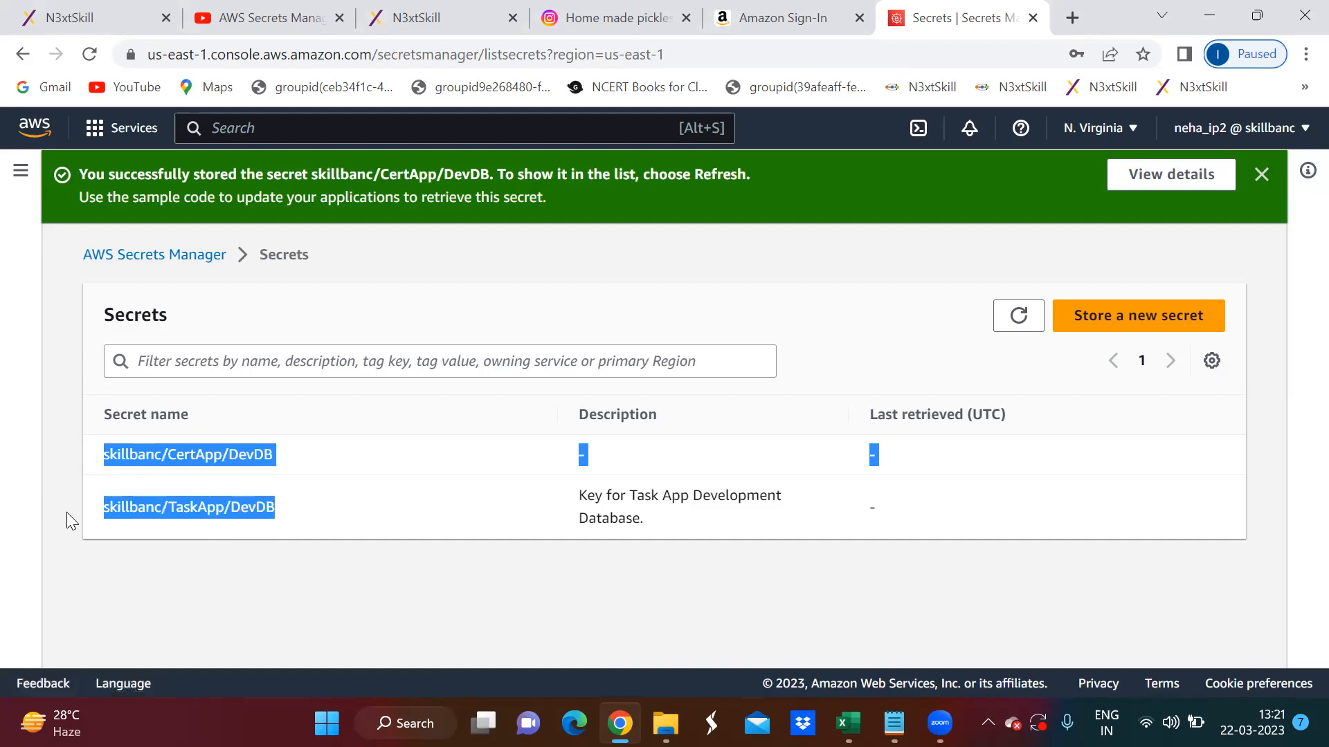
click(106, 564)
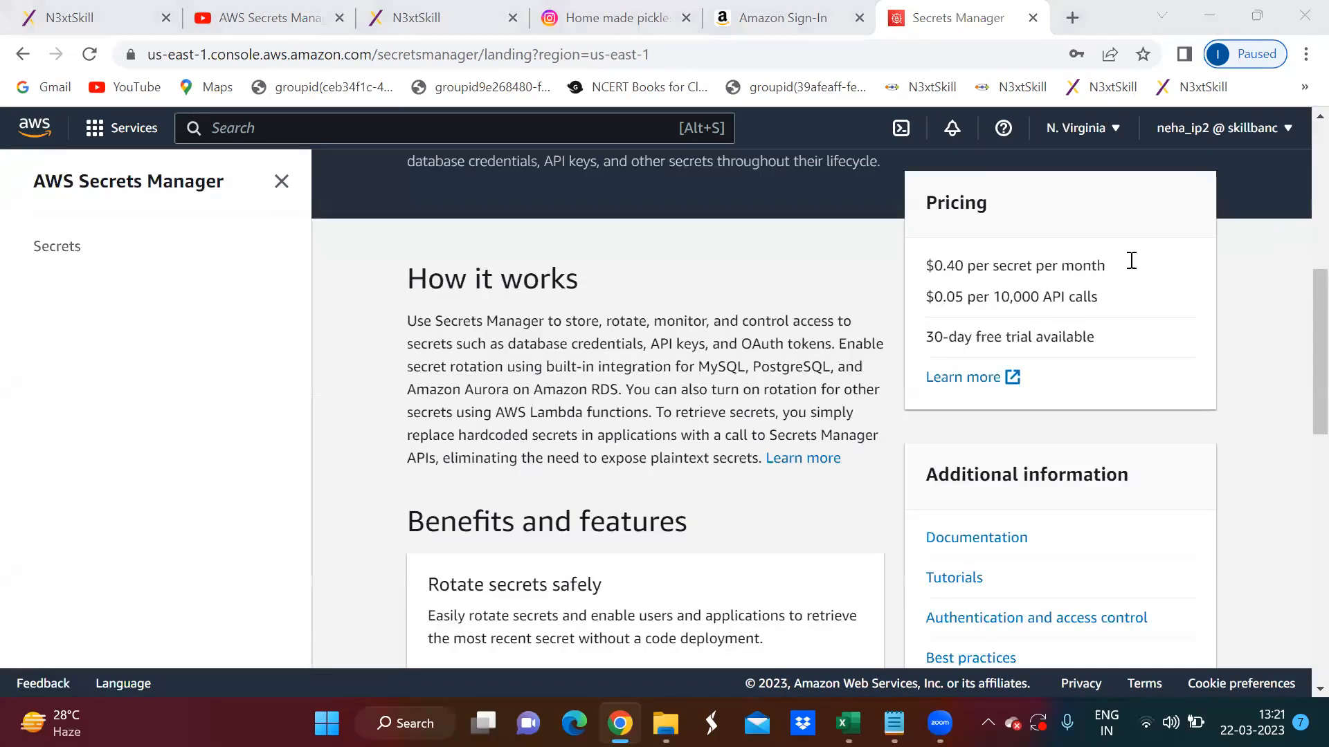
- Check the per-secret and API call pricing on the Secrets Manager landing page and return to the secrets list
drag(1130, 261, 926, 265)
drag(1100, 297, 921, 296)
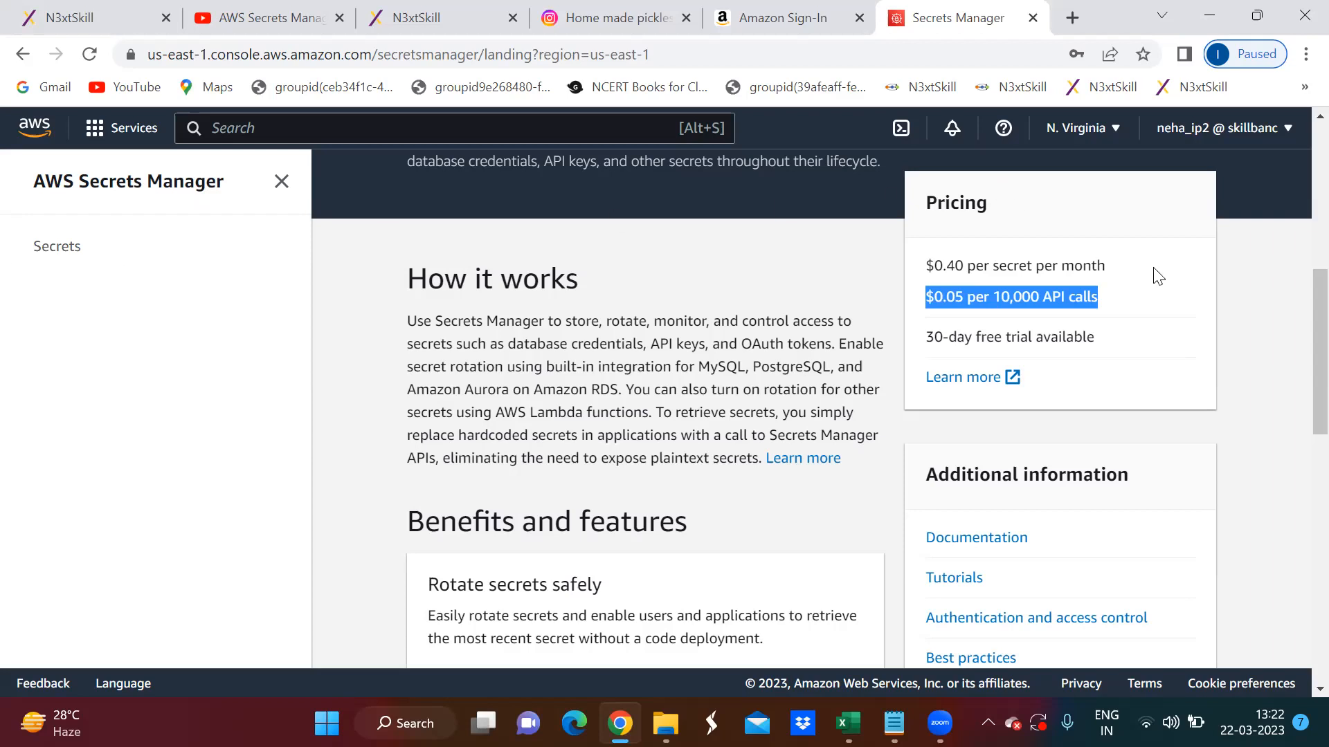
click(1128, 275)
drag(1128, 275, 1105, 305)
scroll(486, 240, up, 5)
scroll(487, 240, up, 1)
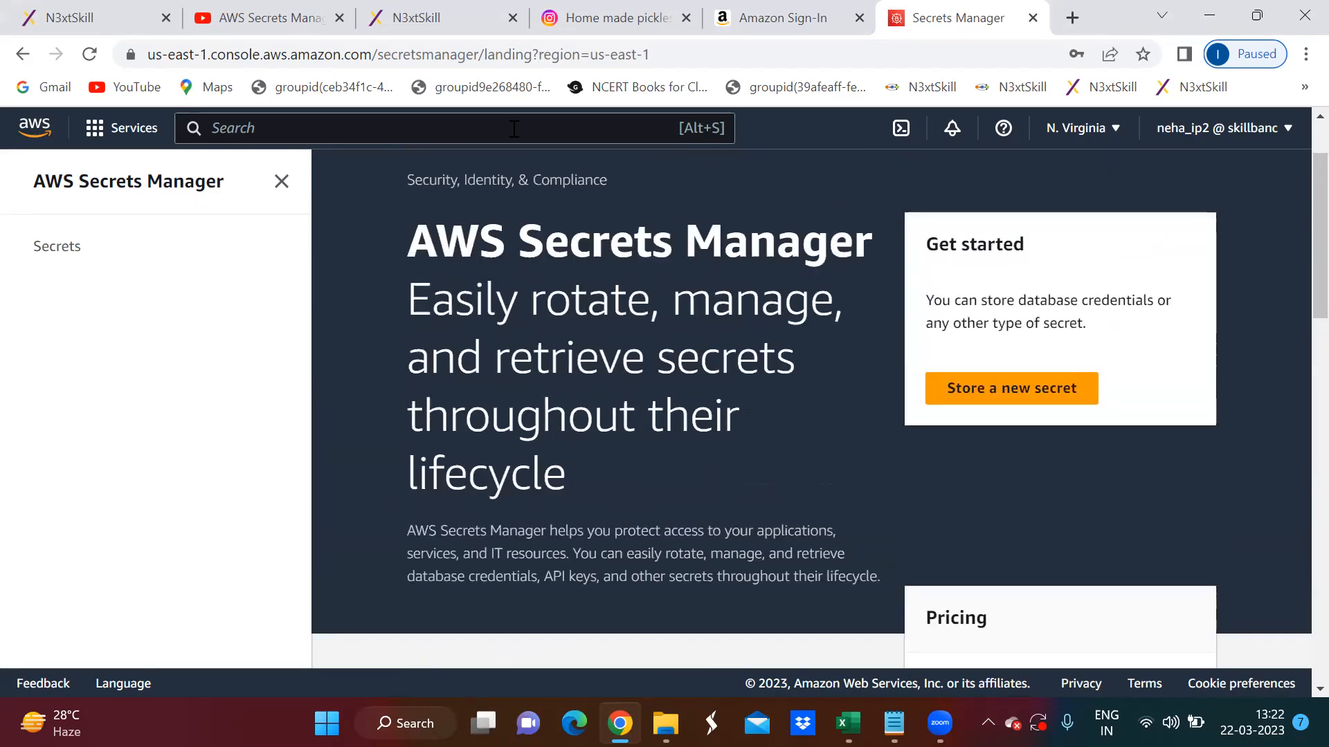
click(44, 251)
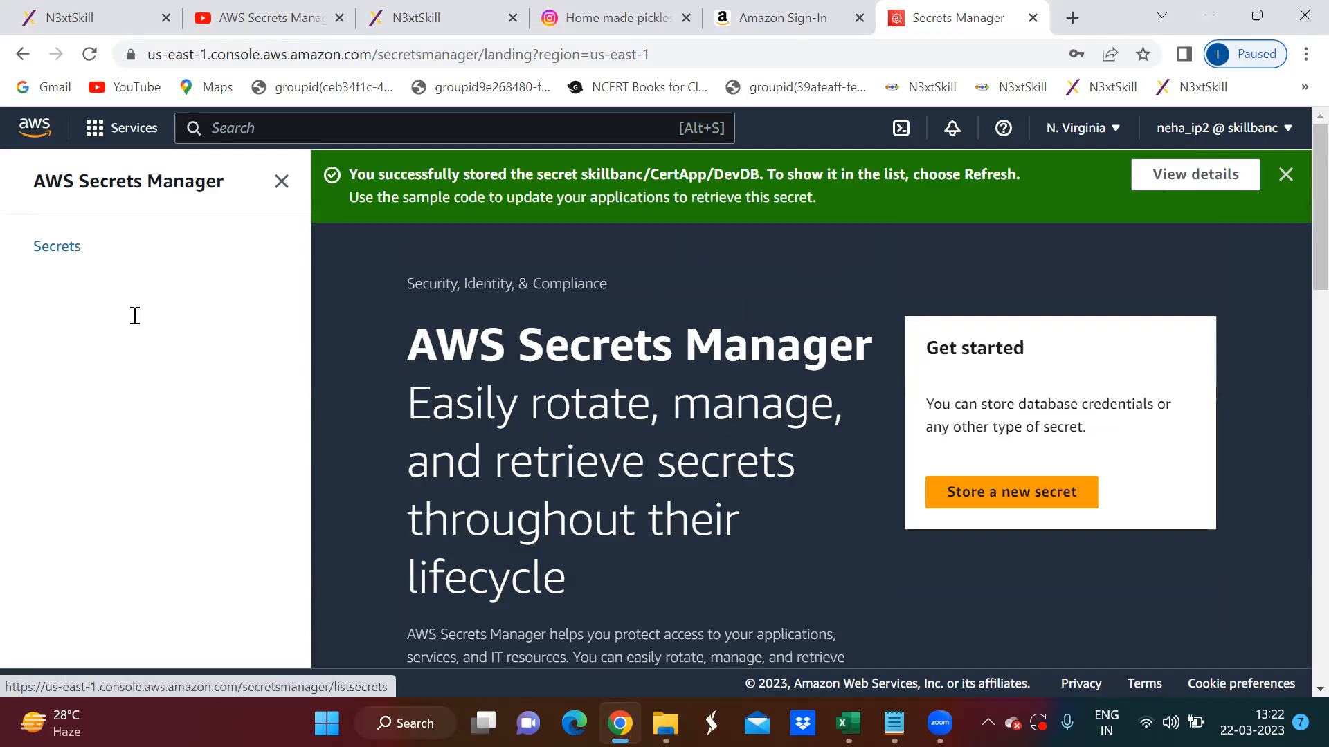